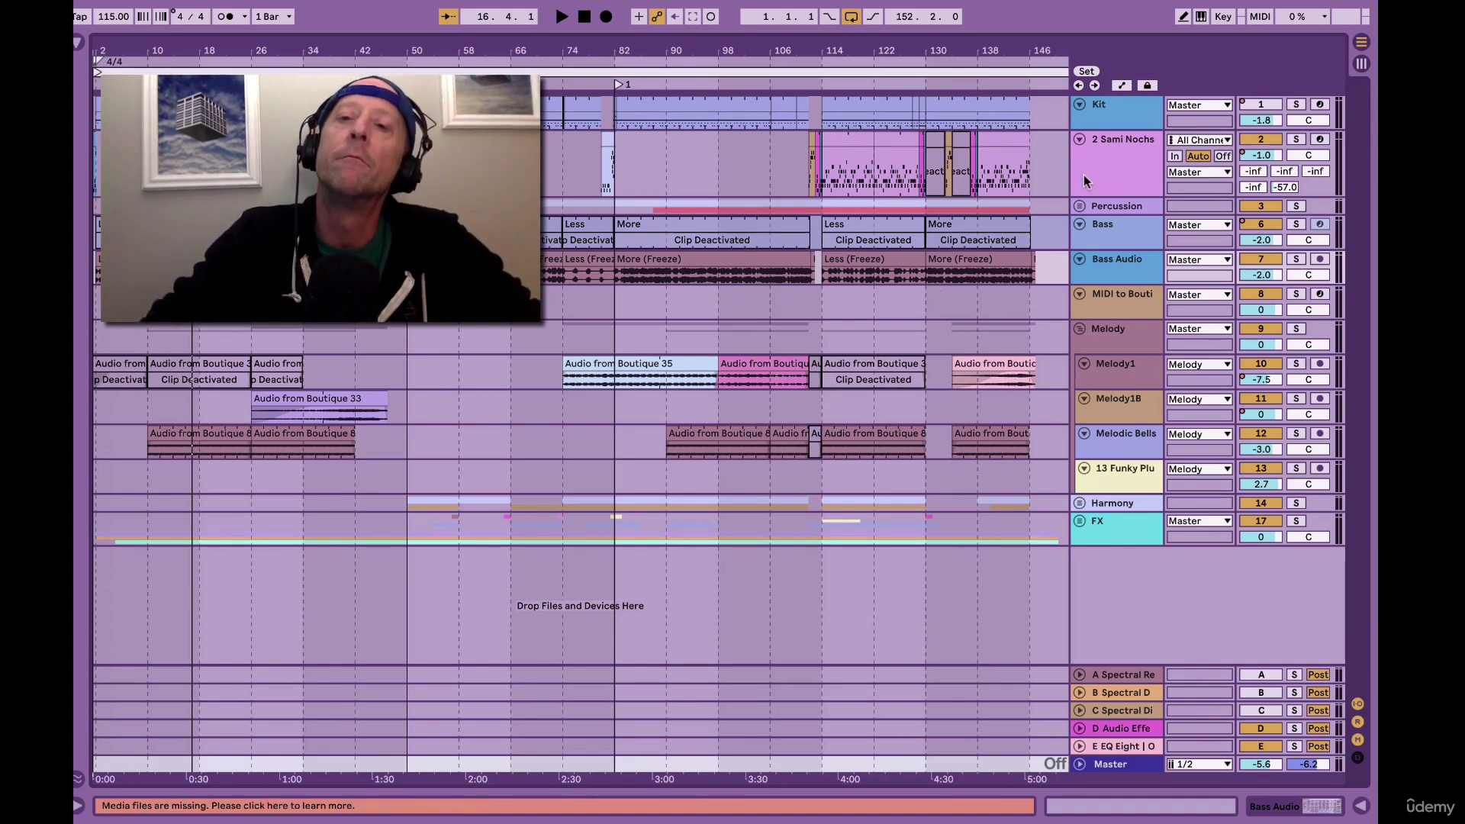
# Play the arrangement from the start and unfold the Percussion group to show its Maracas and Tambo tracks.
pyautogui.press('space')
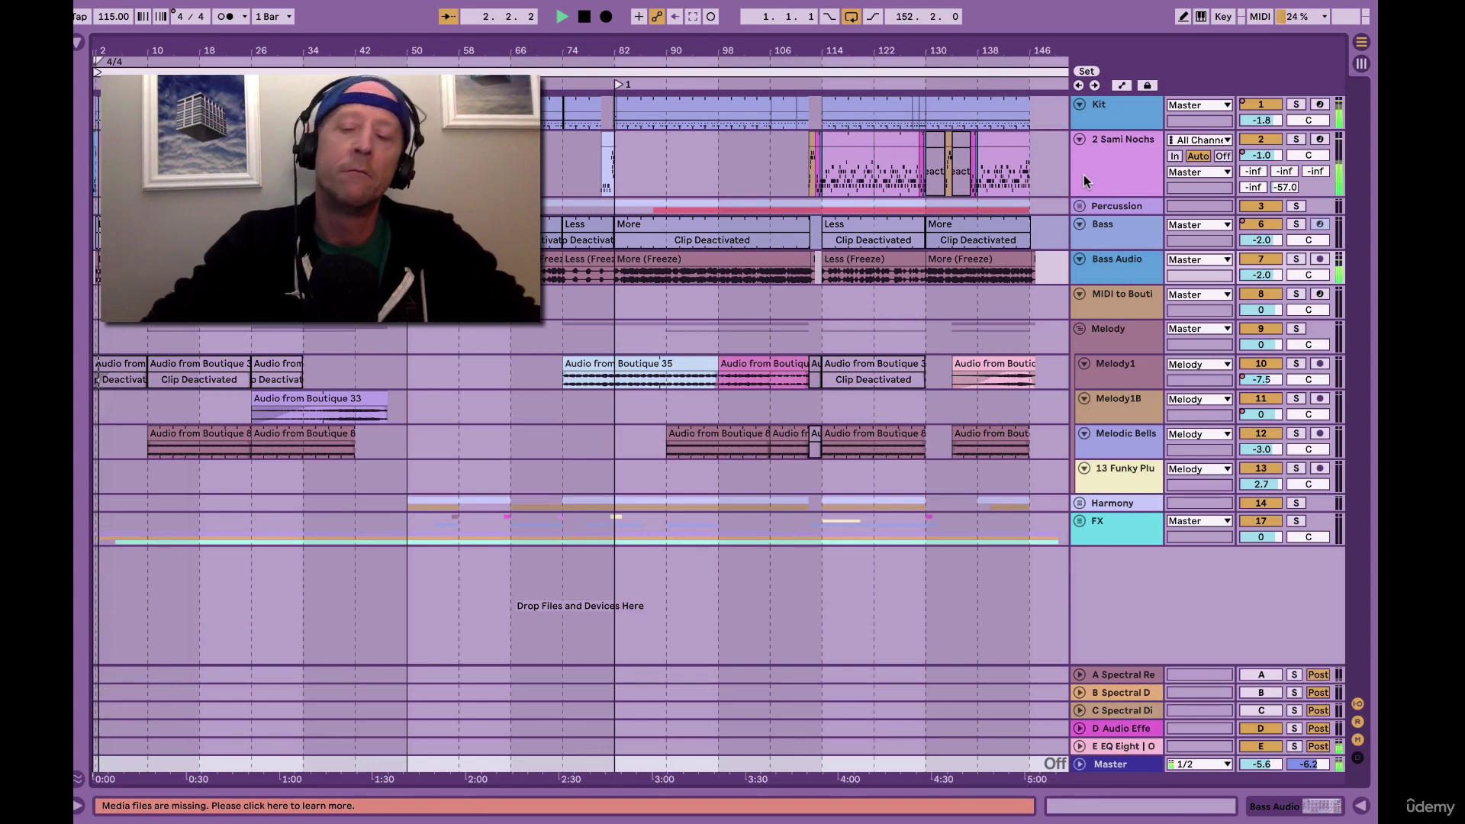
pyautogui.click(1083, 175)
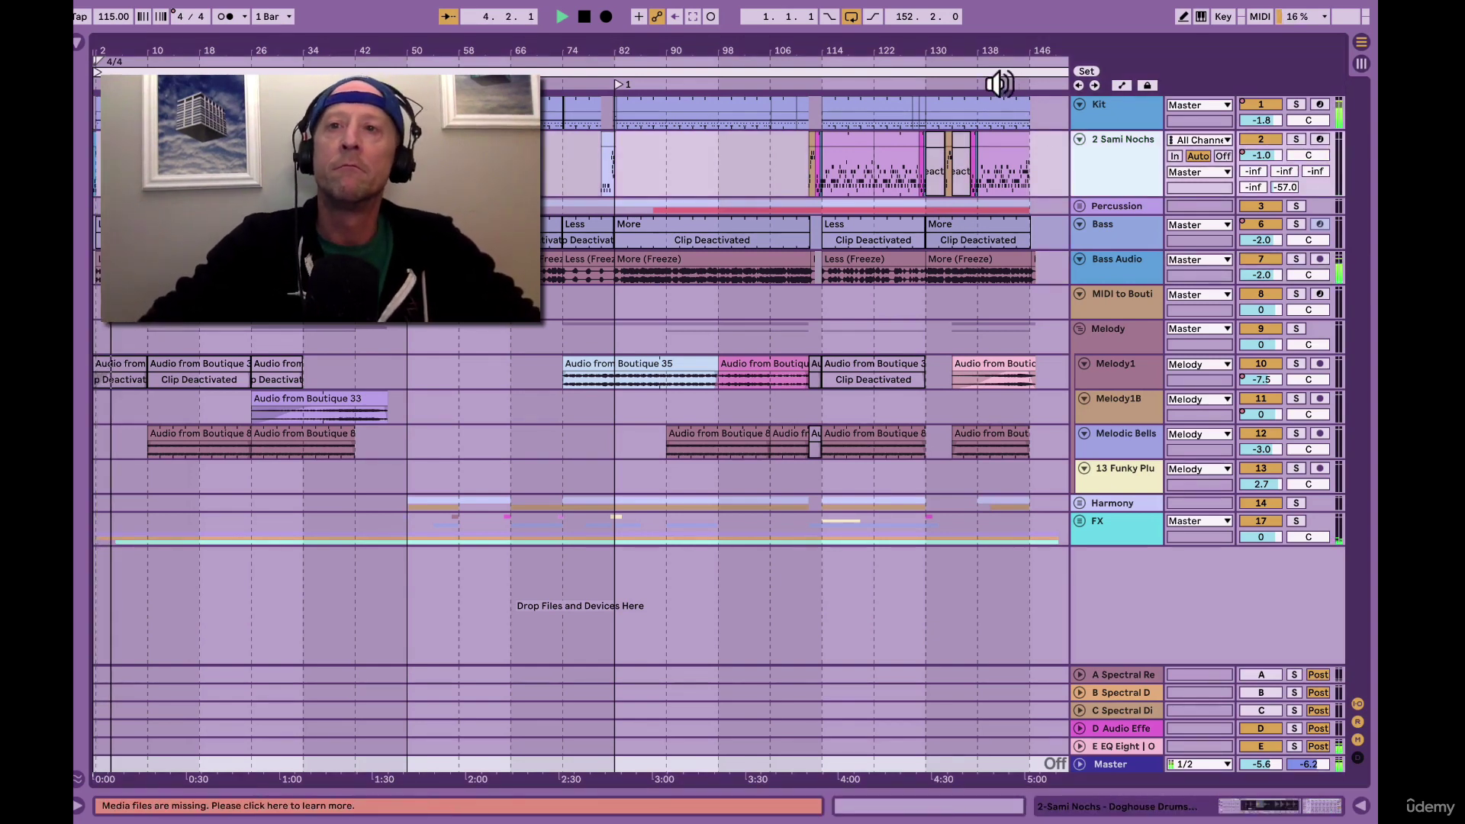
pyautogui.moveTo(969, 49); pyautogui.dragTo(1076, 57)
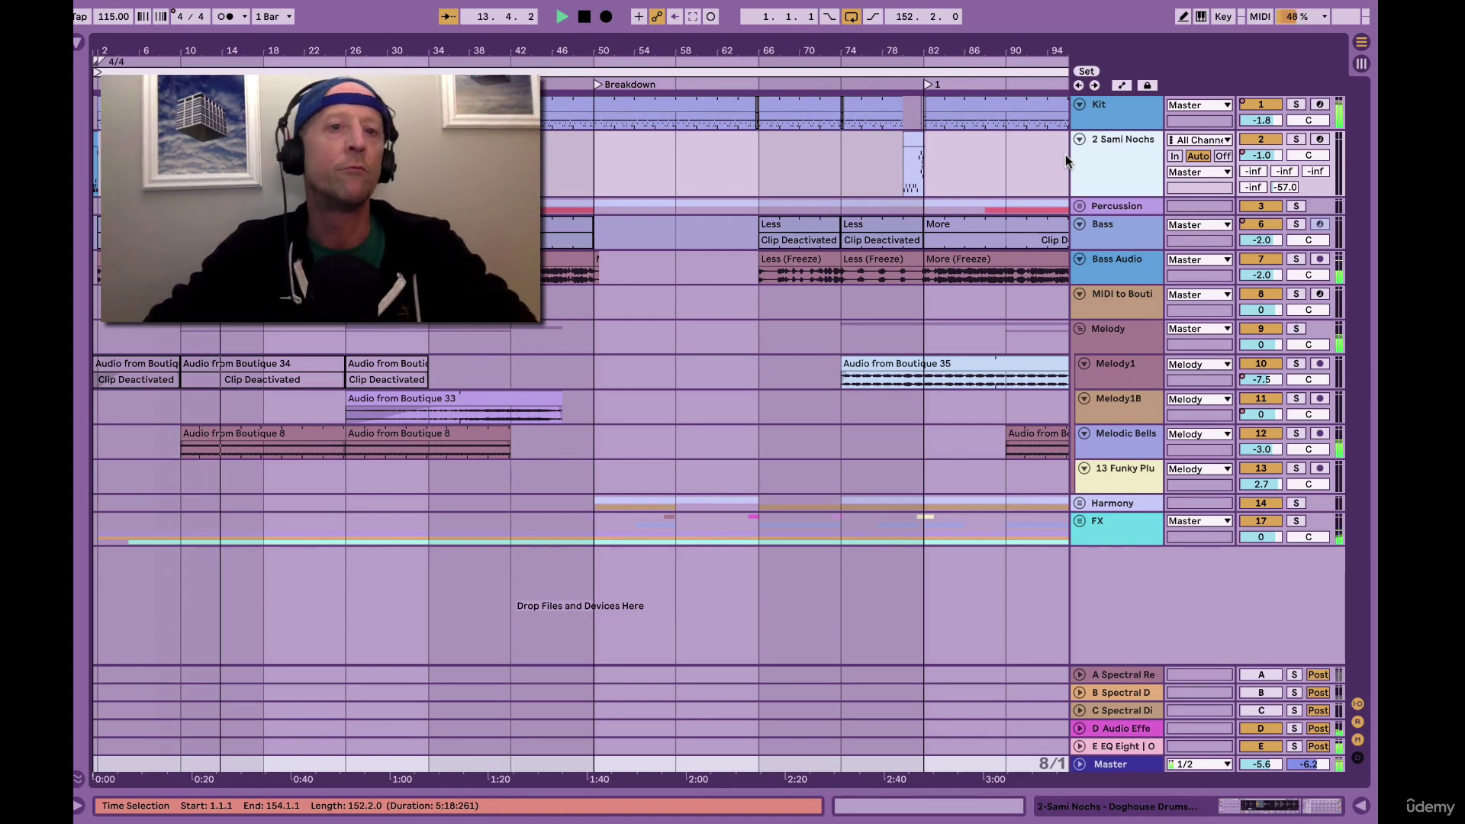
pyautogui.click(1079, 207)
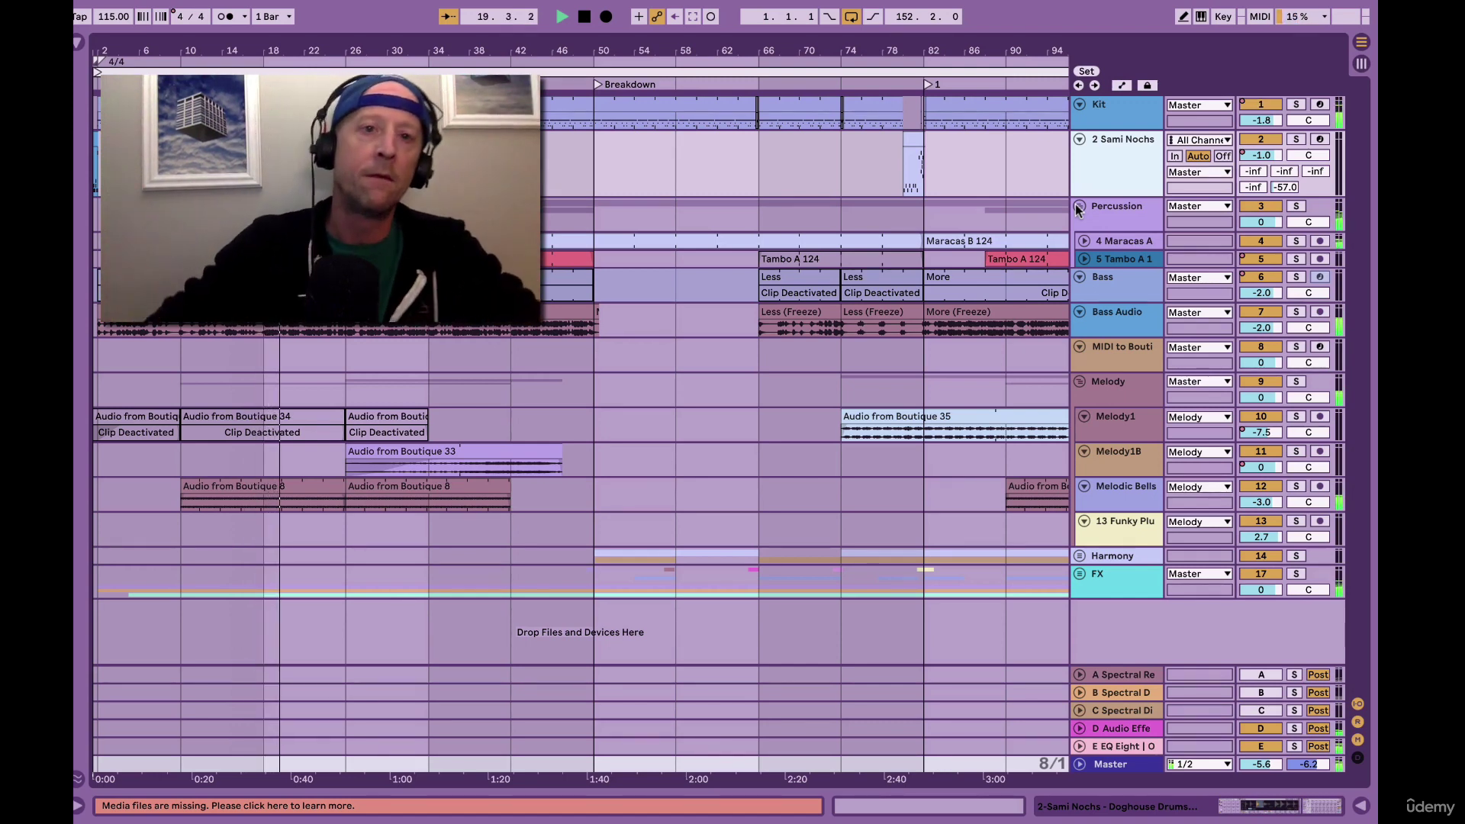
# Stop playback, switch to the Session view and make the mixer's level meters taller.
pyautogui.press('space')
pyautogui.press('Tab')
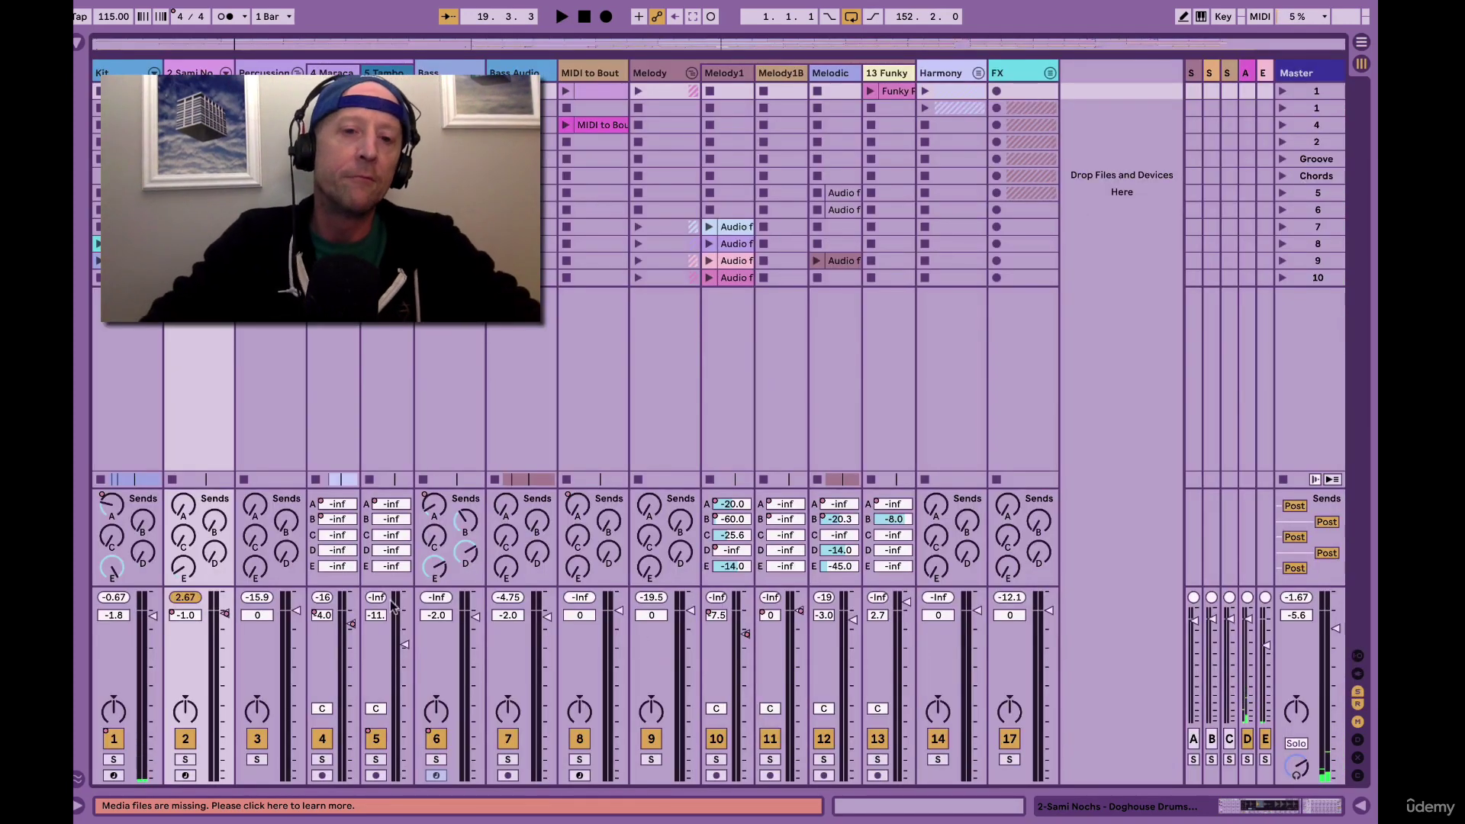
pyautogui.moveTo(382, 588); pyautogui.dragTo(393, 503)
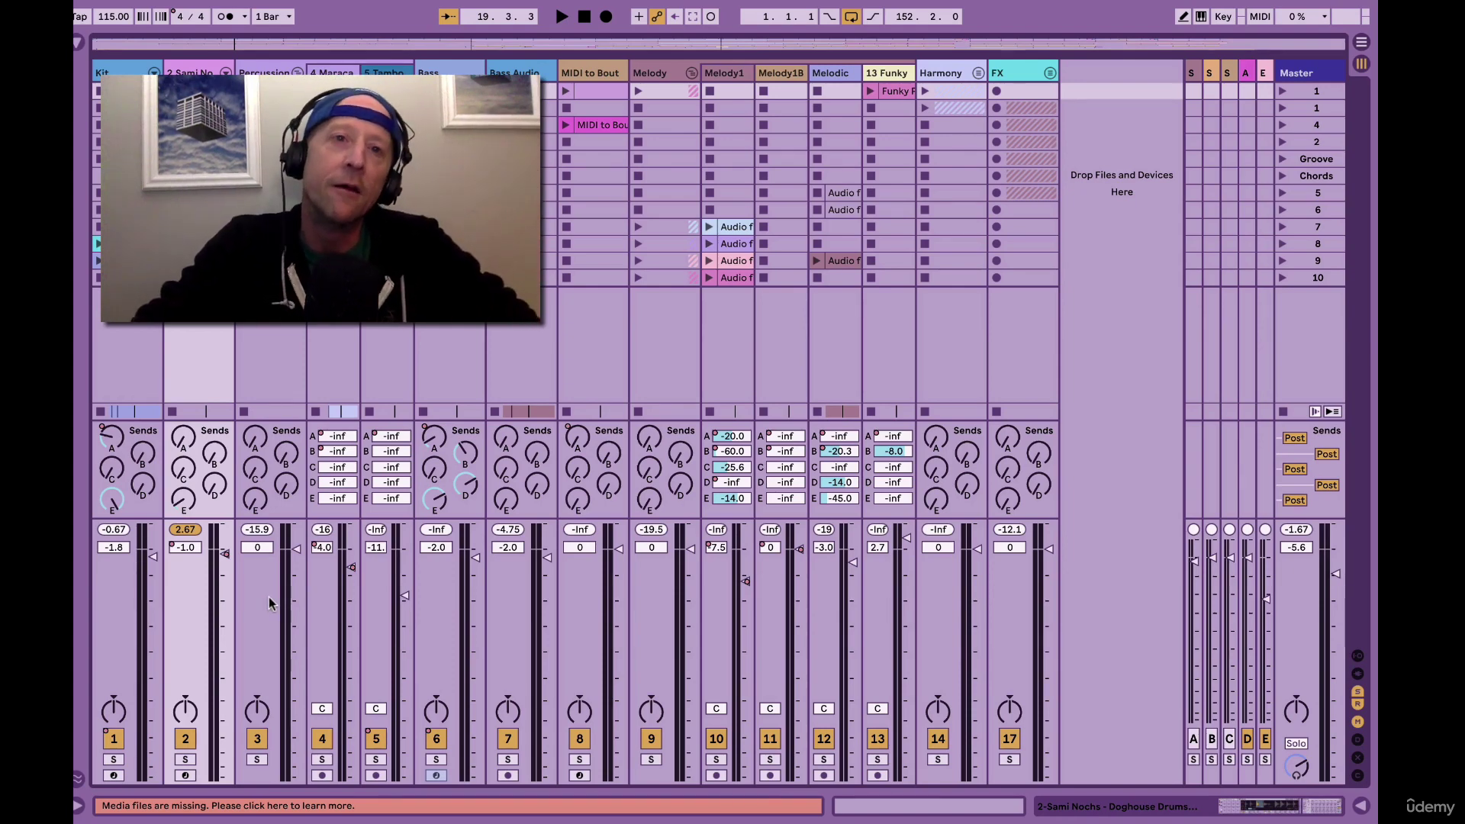
# Enlarge the arrangement overview and play the song from around bar 25 to check the tracks' peak levels.
pyautogui.click(388, 54)
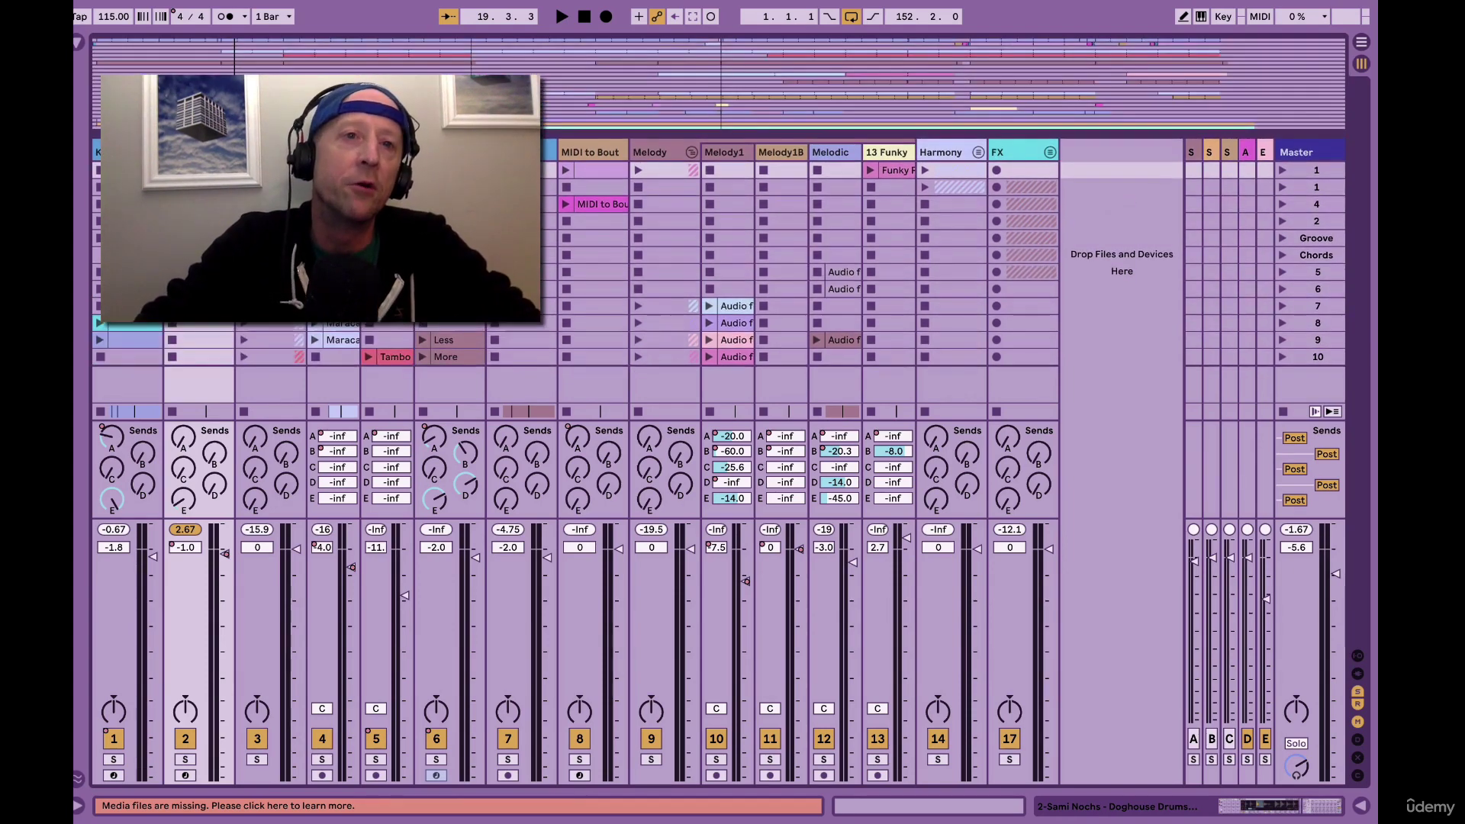
pyautogui.click(290, 61)
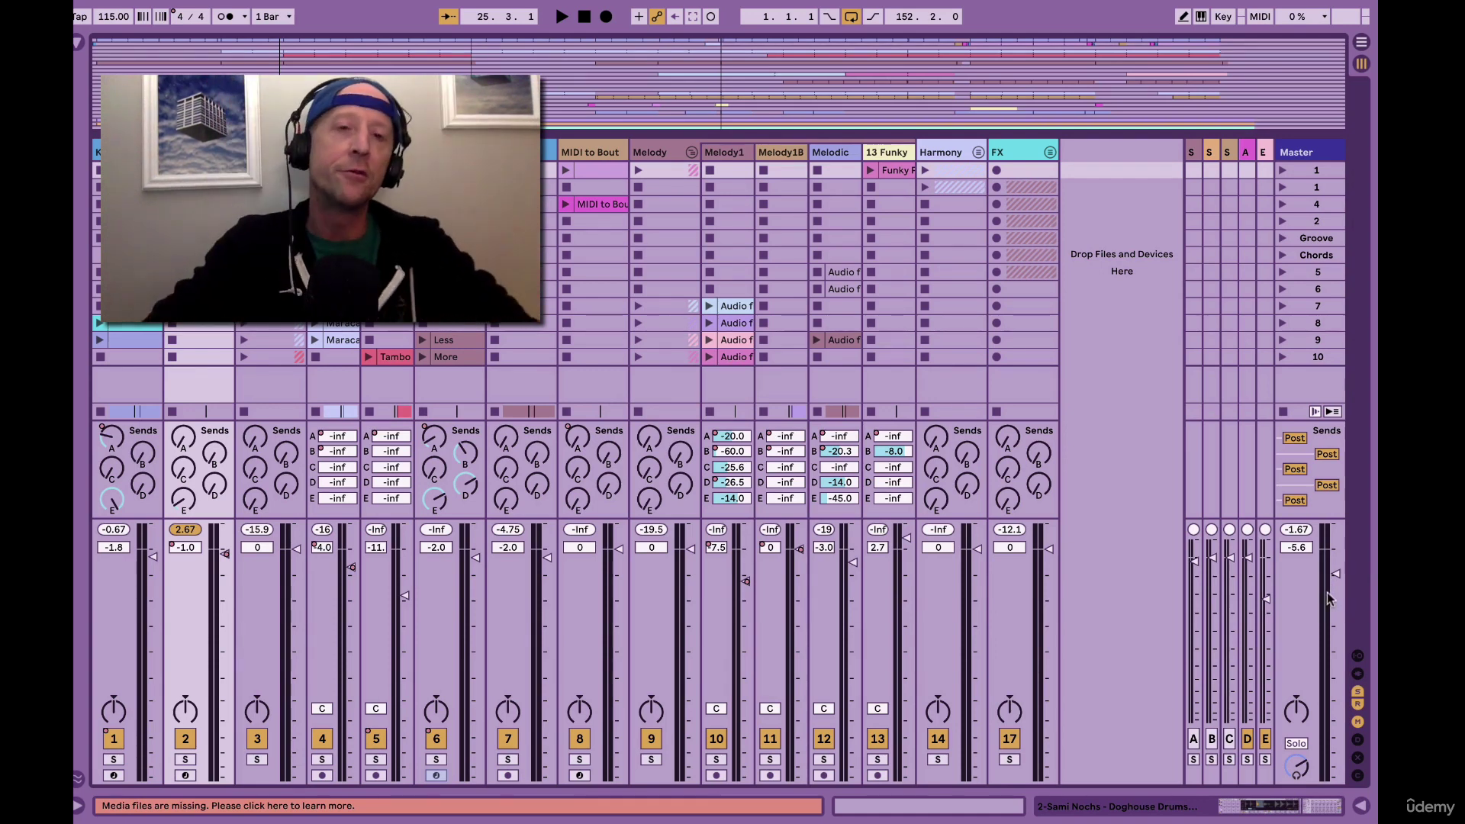
pyautogui.press('space')
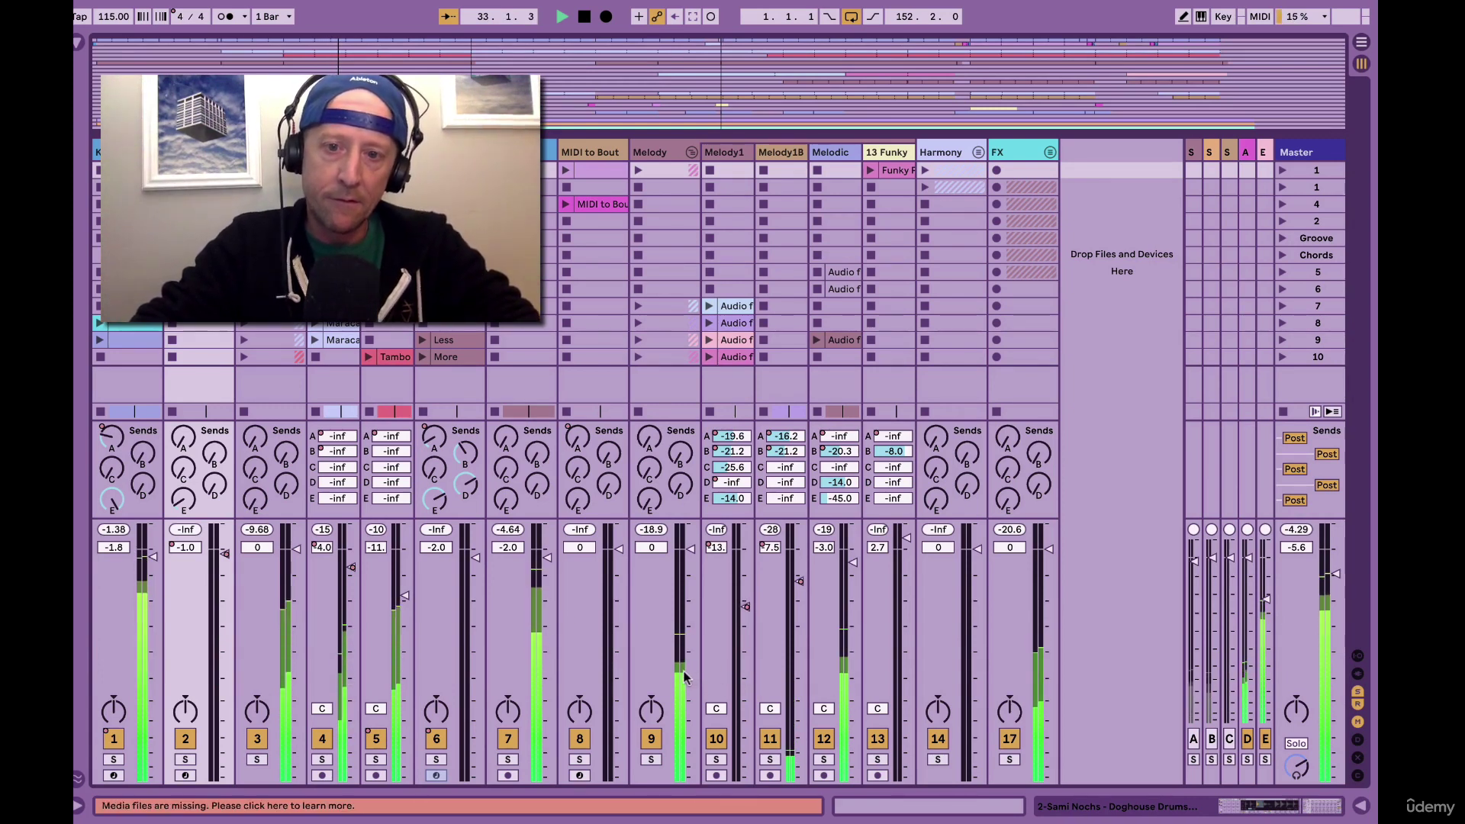
pyautogui.press('space')
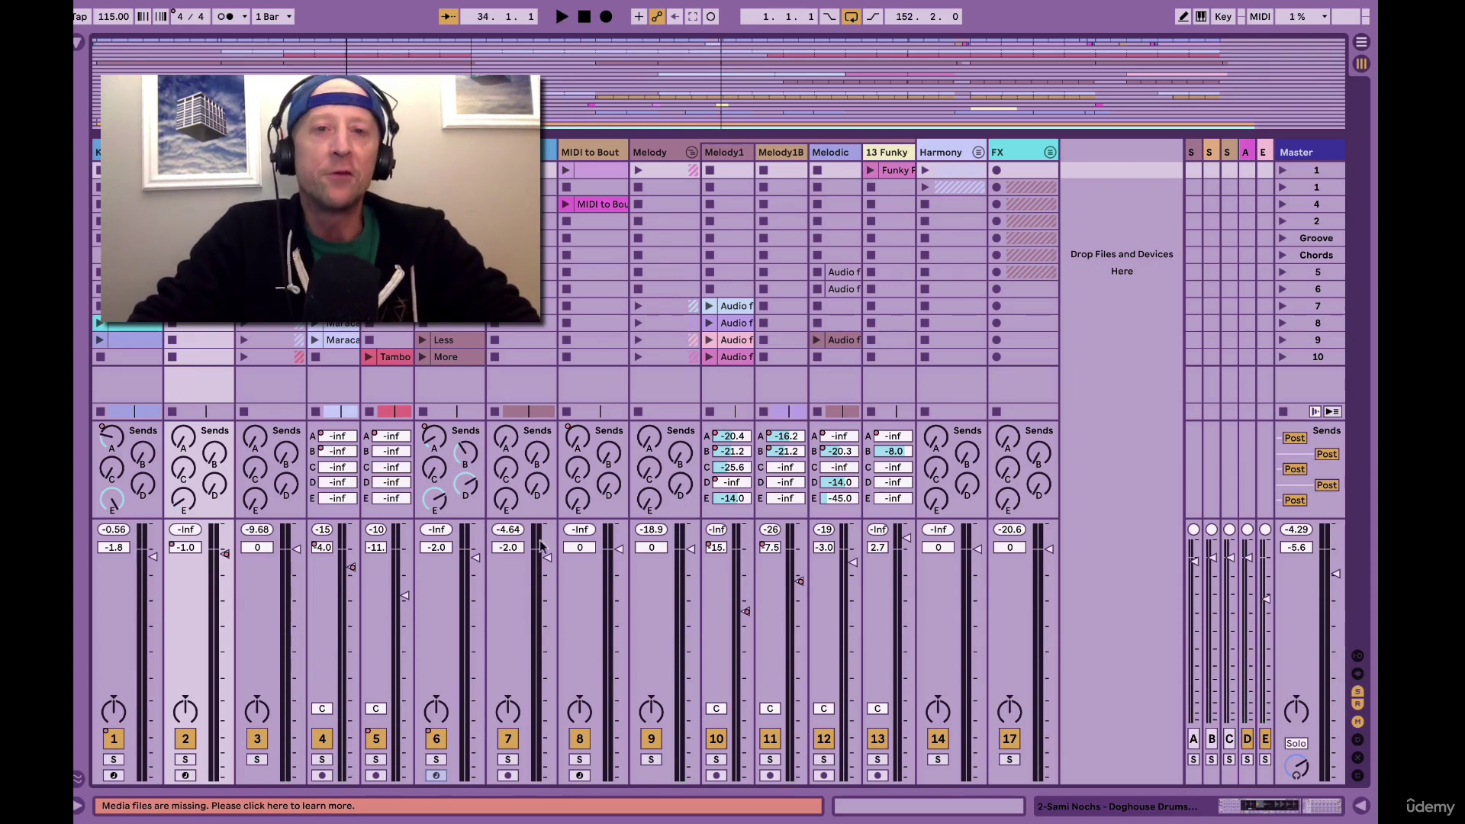
# Search the browser for "comp" and add a Compressor after the EQ Eight on the Bass Audio track.
pyautogui.click(522, 152)
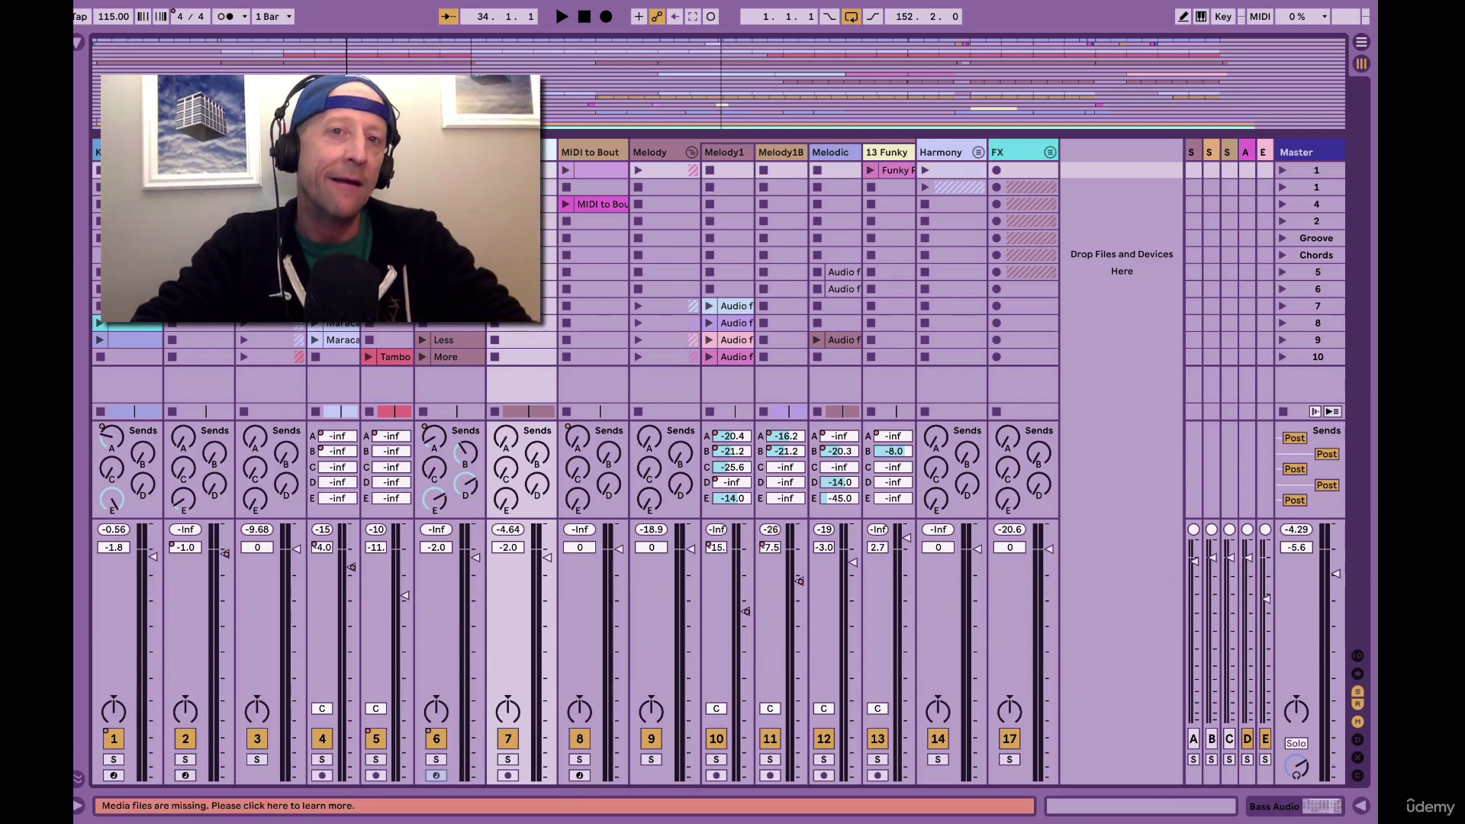
pyautogui.hotkey('ctrl', 'alt', 'l')
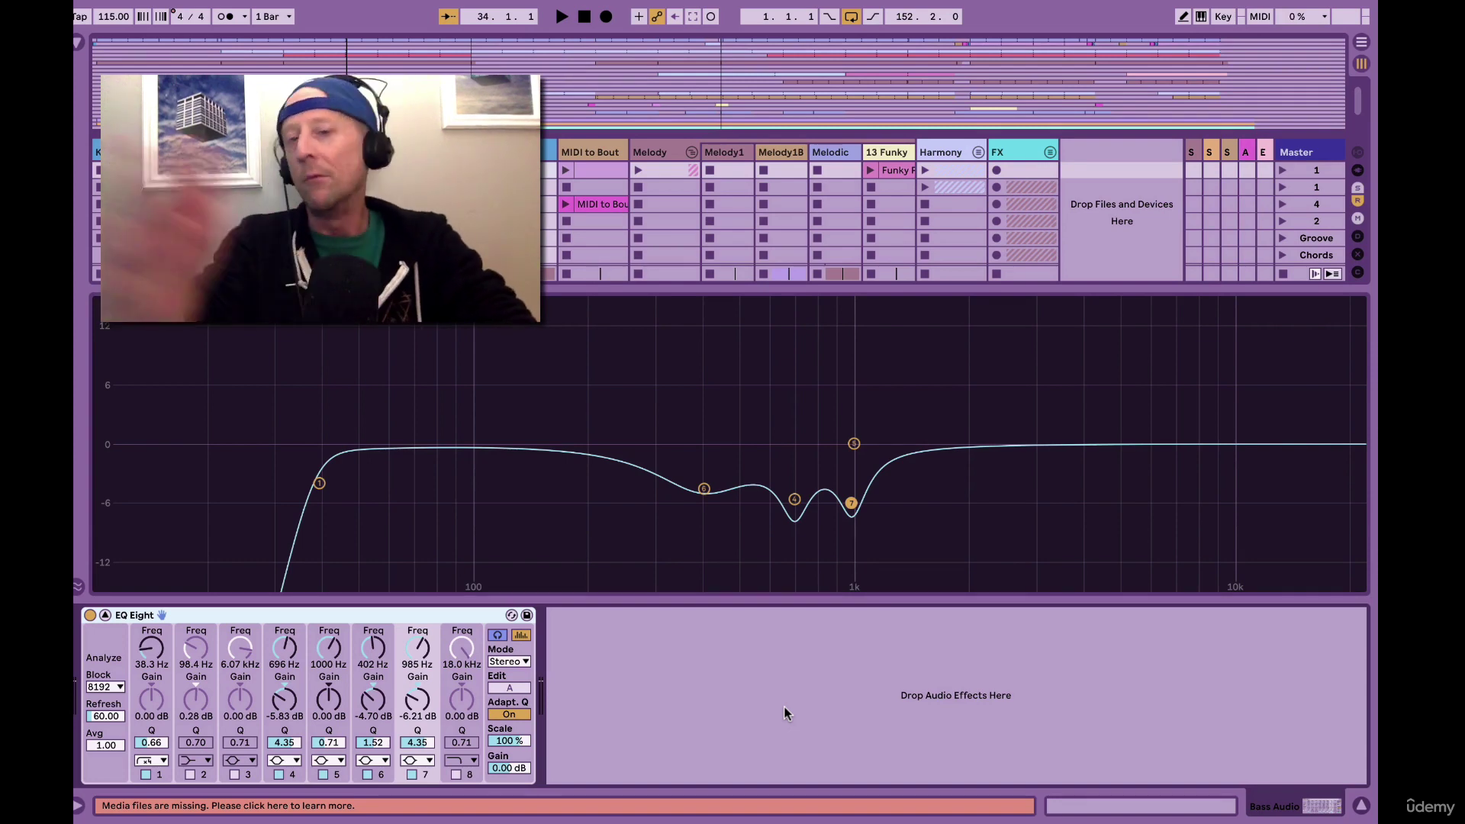
pyautogui.hotkey('ctrl', 'alt', 'b')
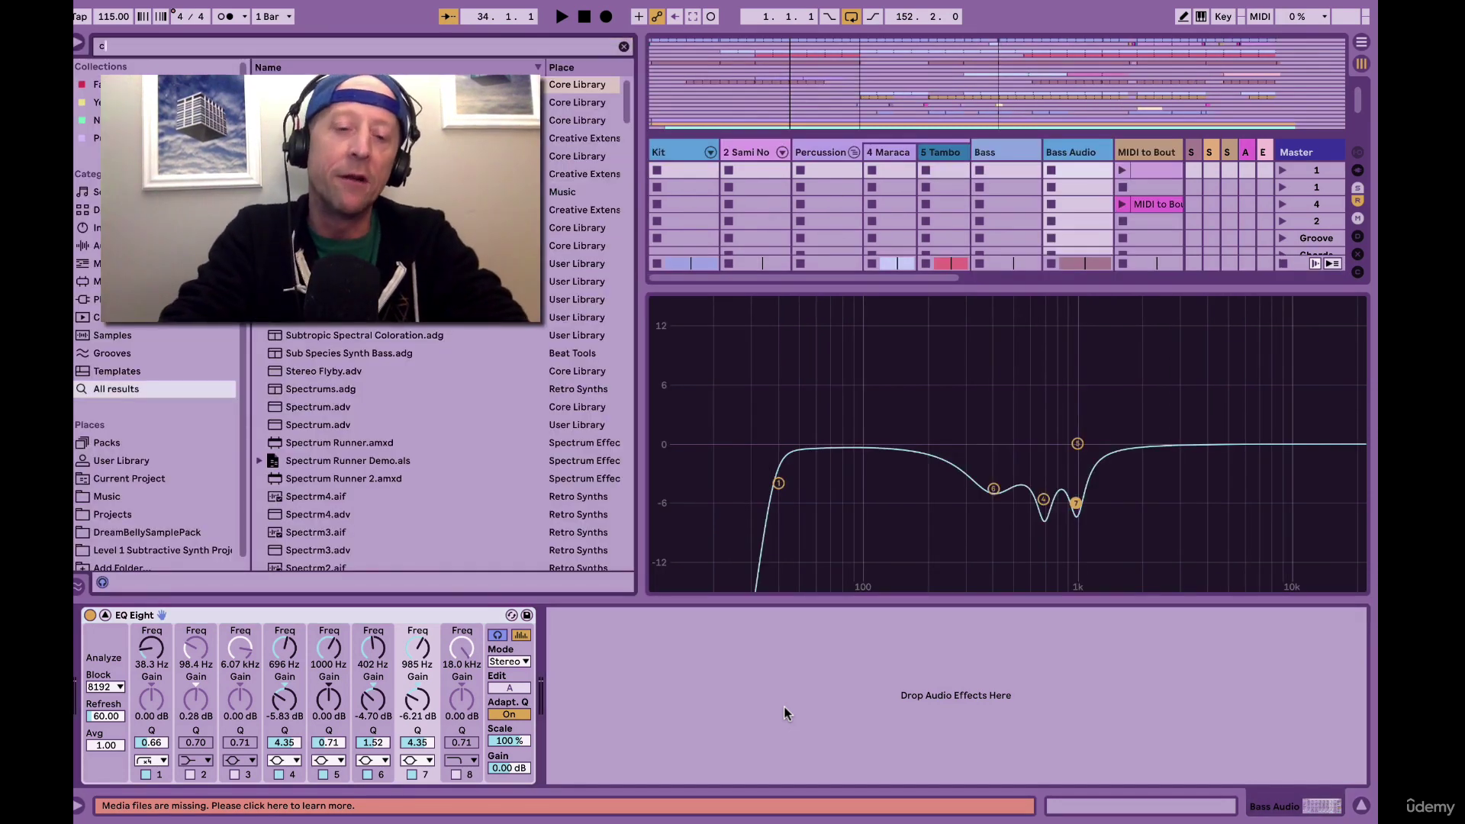
pyautogui.press('Down')
pyautogui.press('Down')
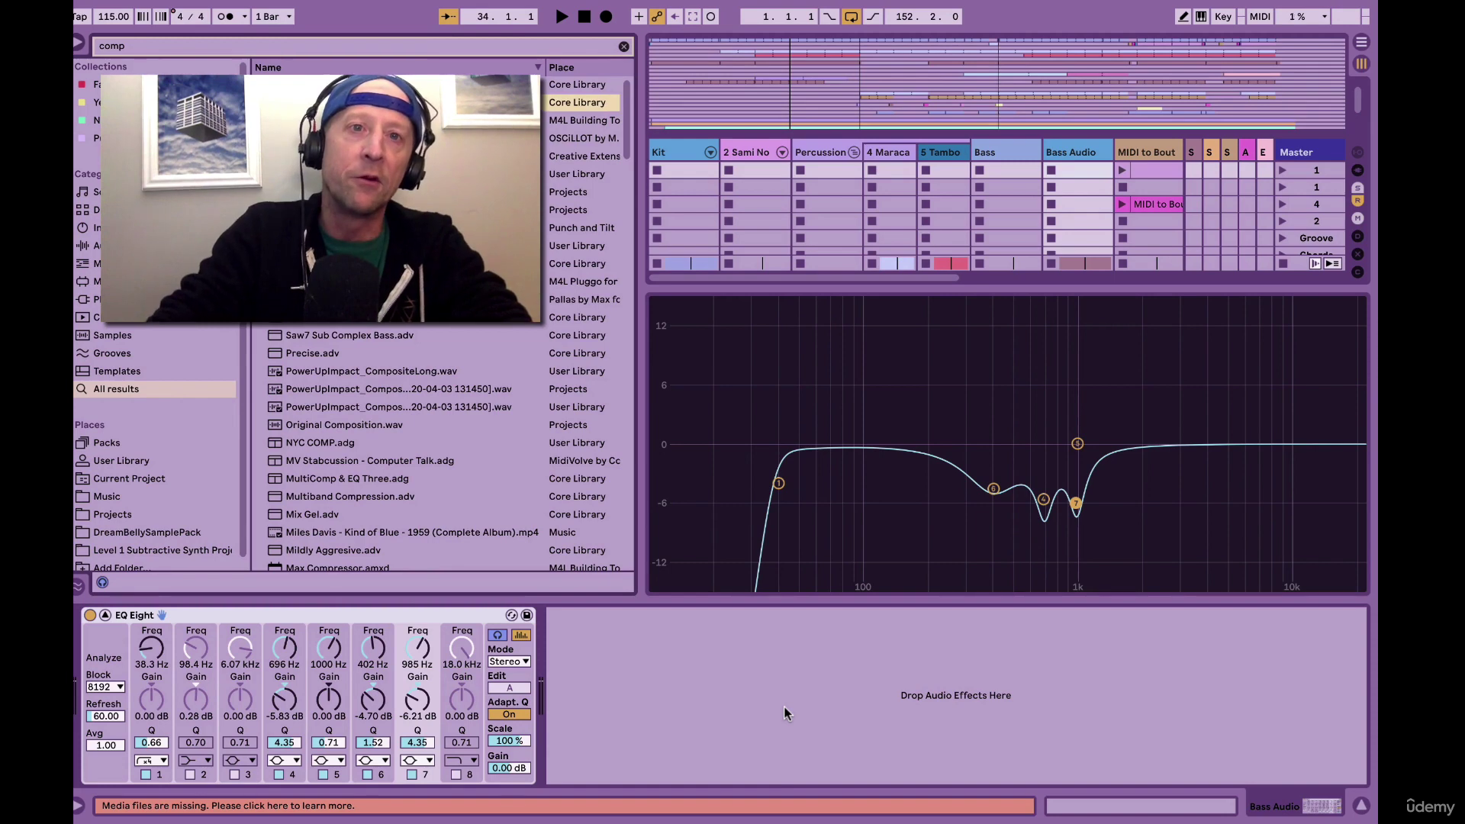
pyautogui.press('Return')
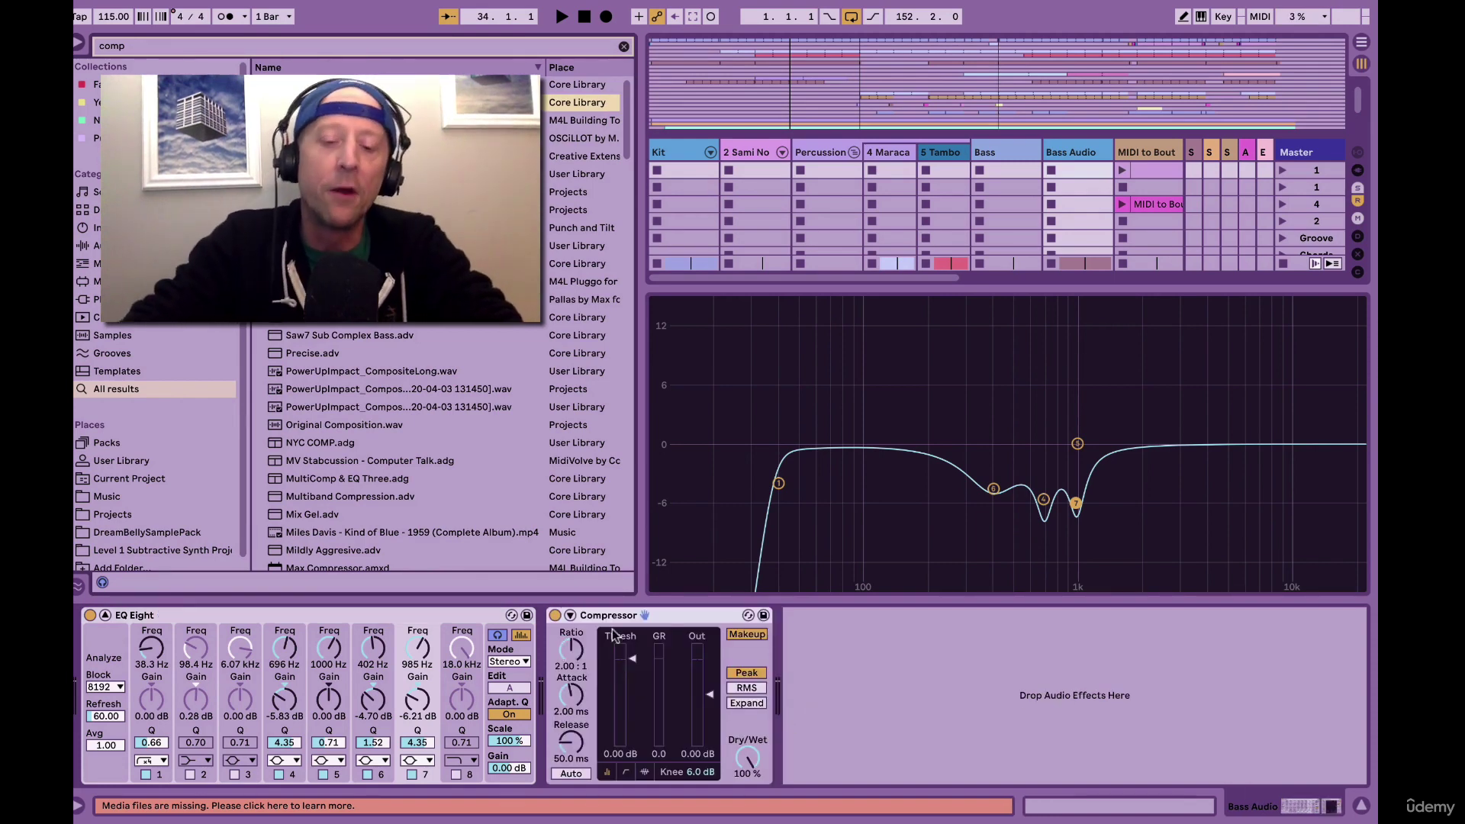
pyautogui.hotkey('ctrl', 'alt', 'b')
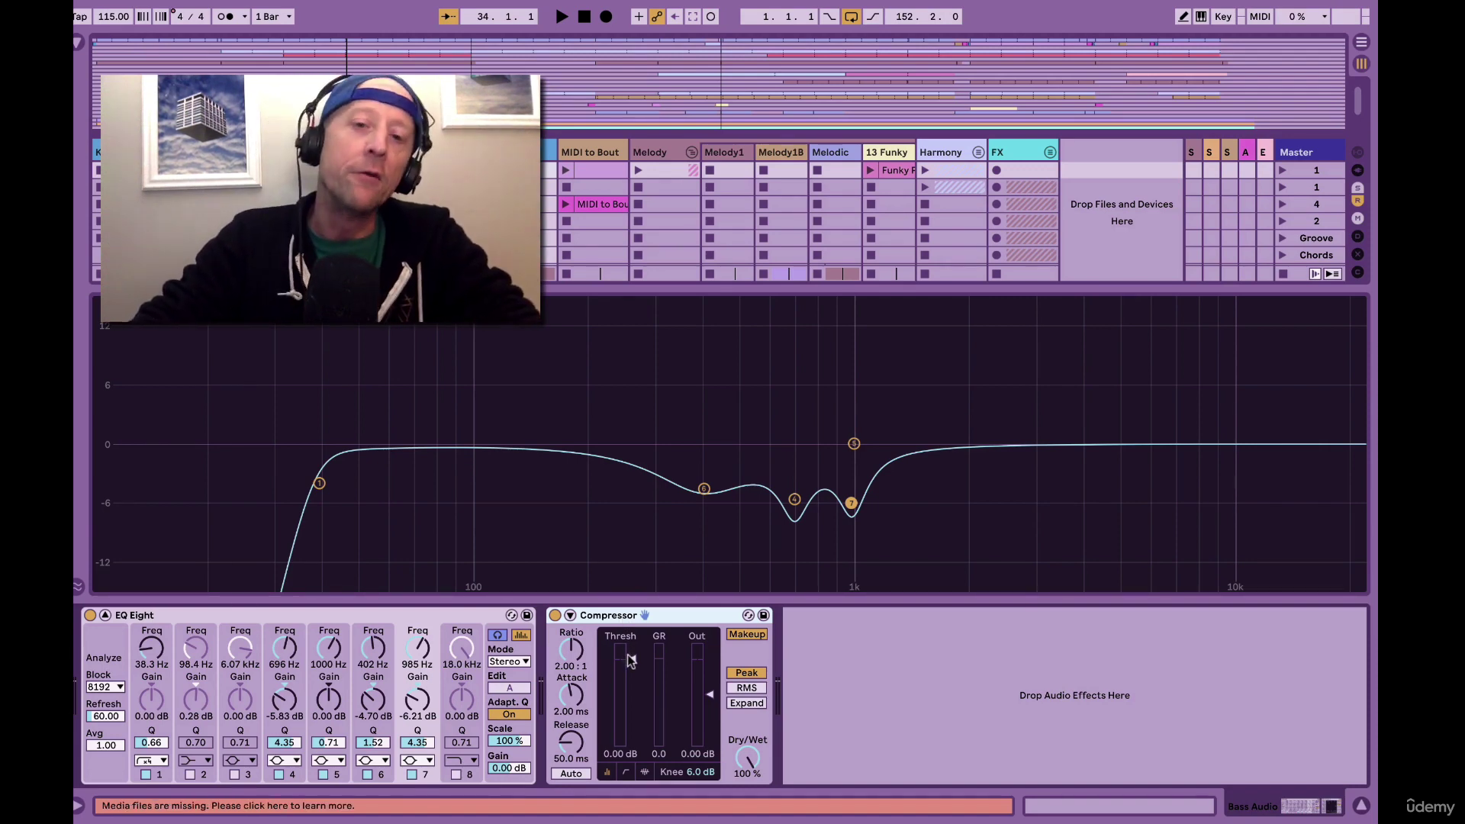
# Set the Compressor's threshold to -13.1 dB and ratio to 5.48:1 while listening to the bass.
pyautogui.moveTo(631, 658); pyautogui.dragTo(632, 665)
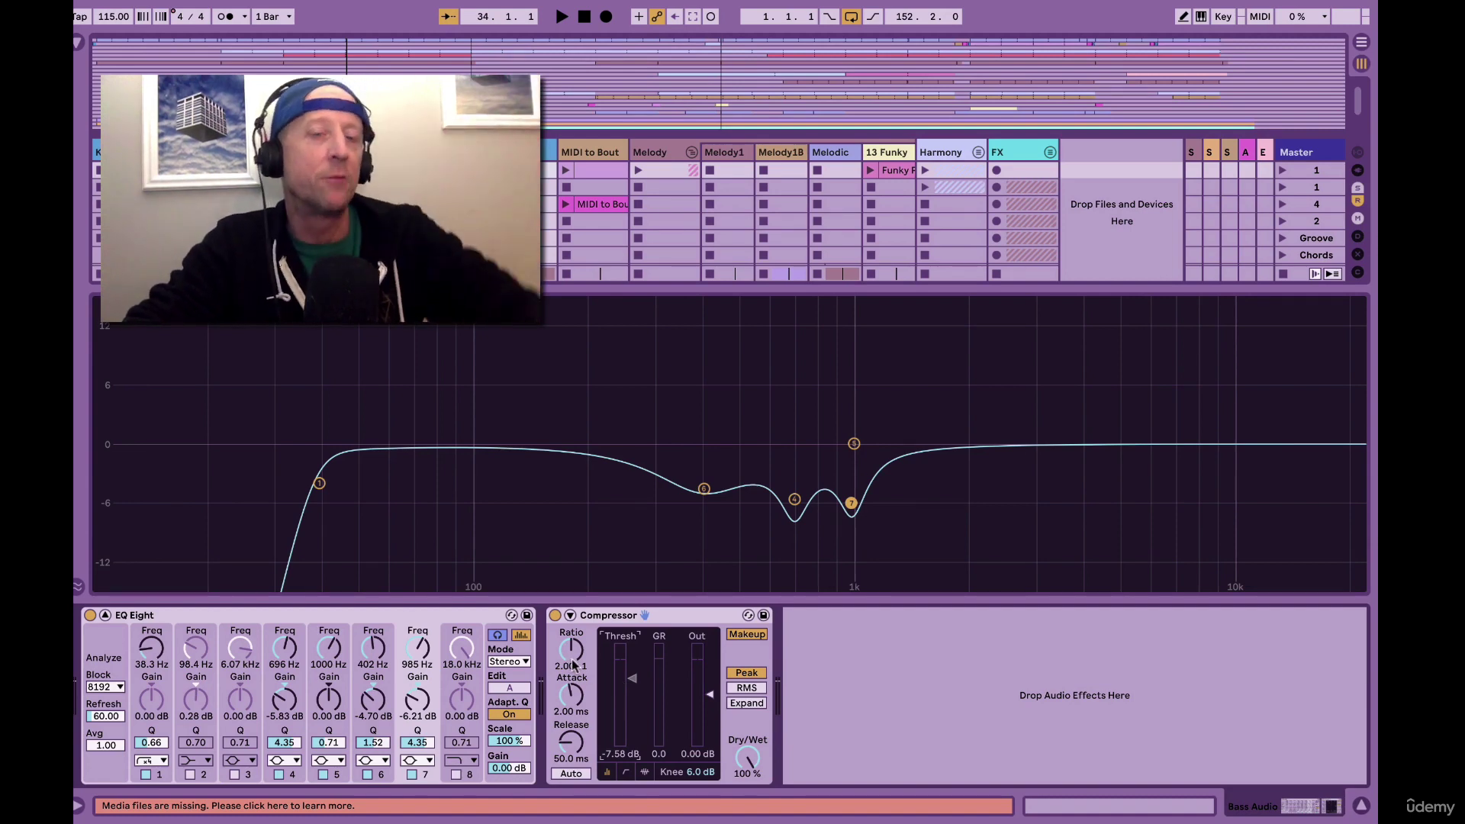
pyautogui.press('space')
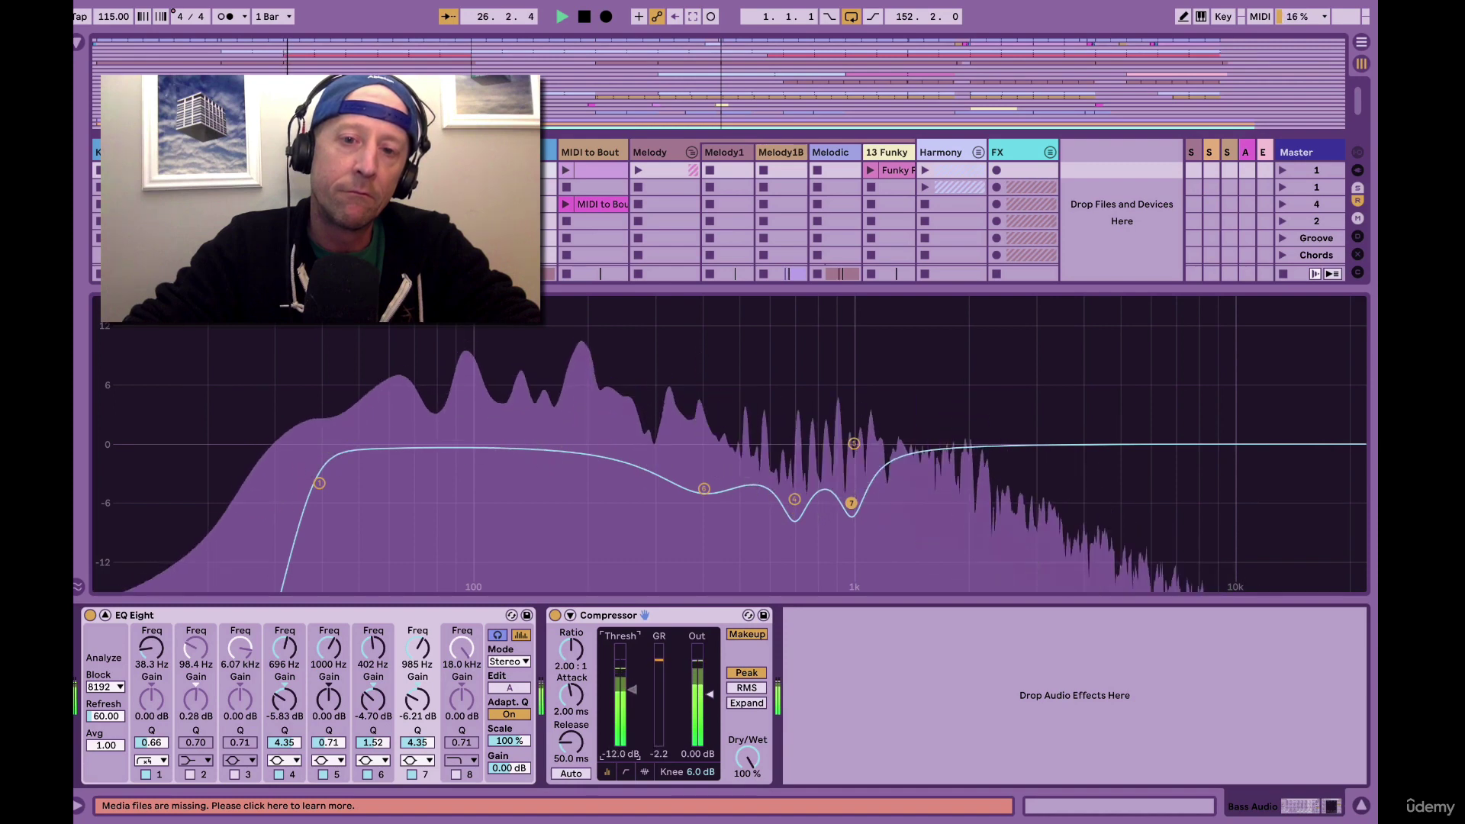
pyautogui.moveTo(635, 689); pyautogui.dragTo(634, 691)
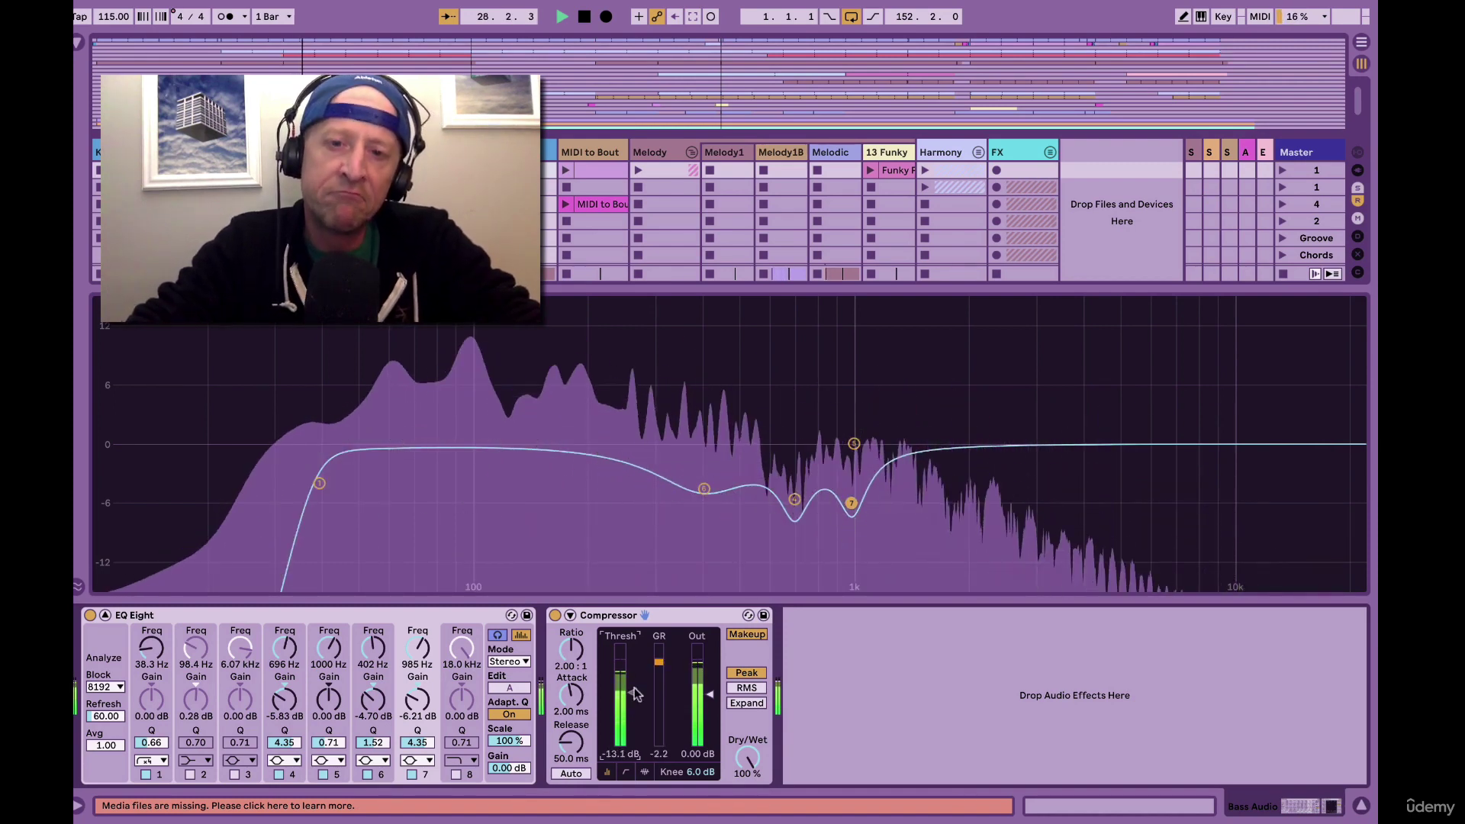
pyautogui.moveTo(571, 649); pyautogui.dragTo(570, 629)
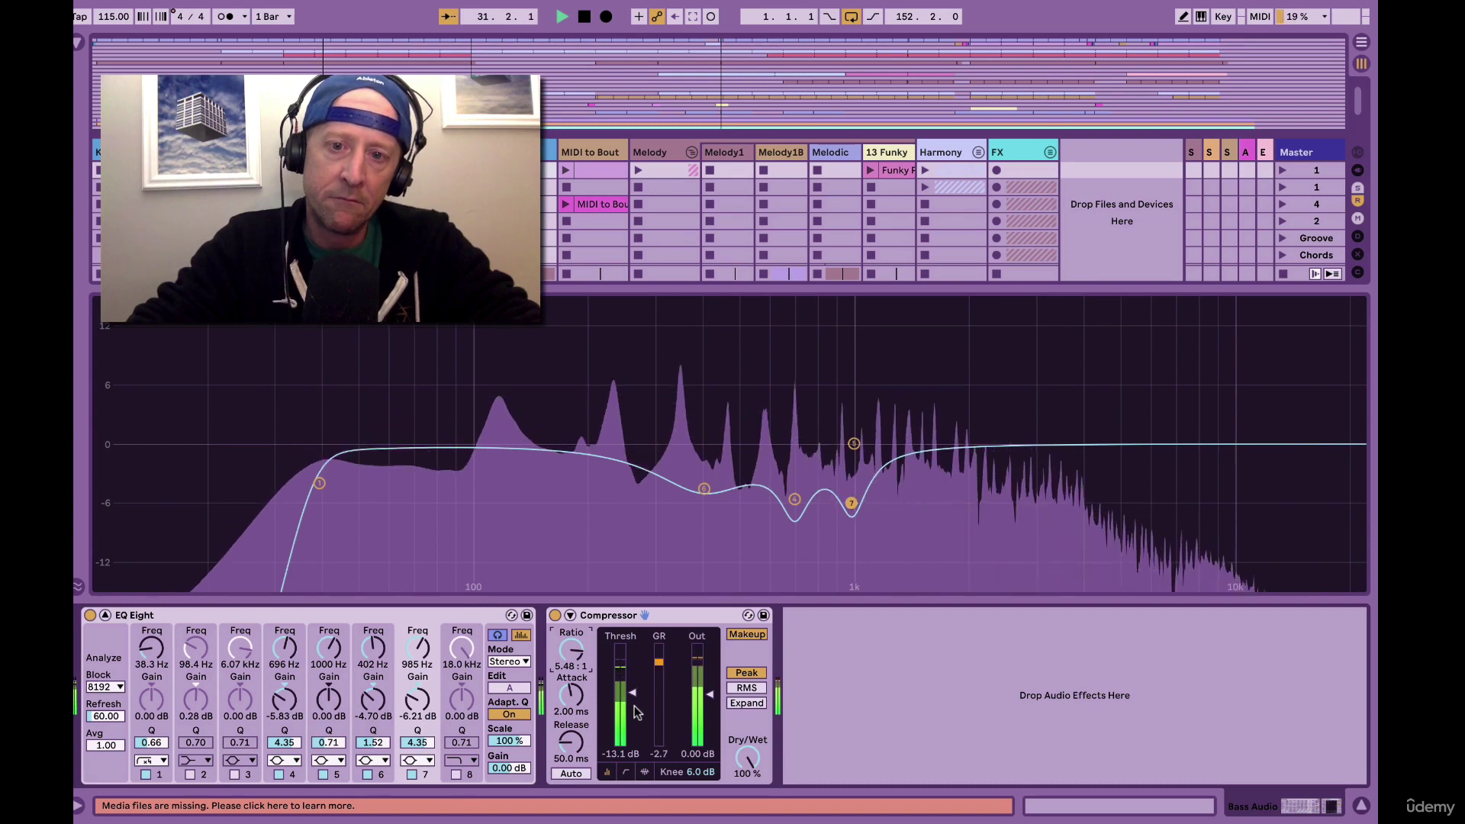
pyautogui.press('space')
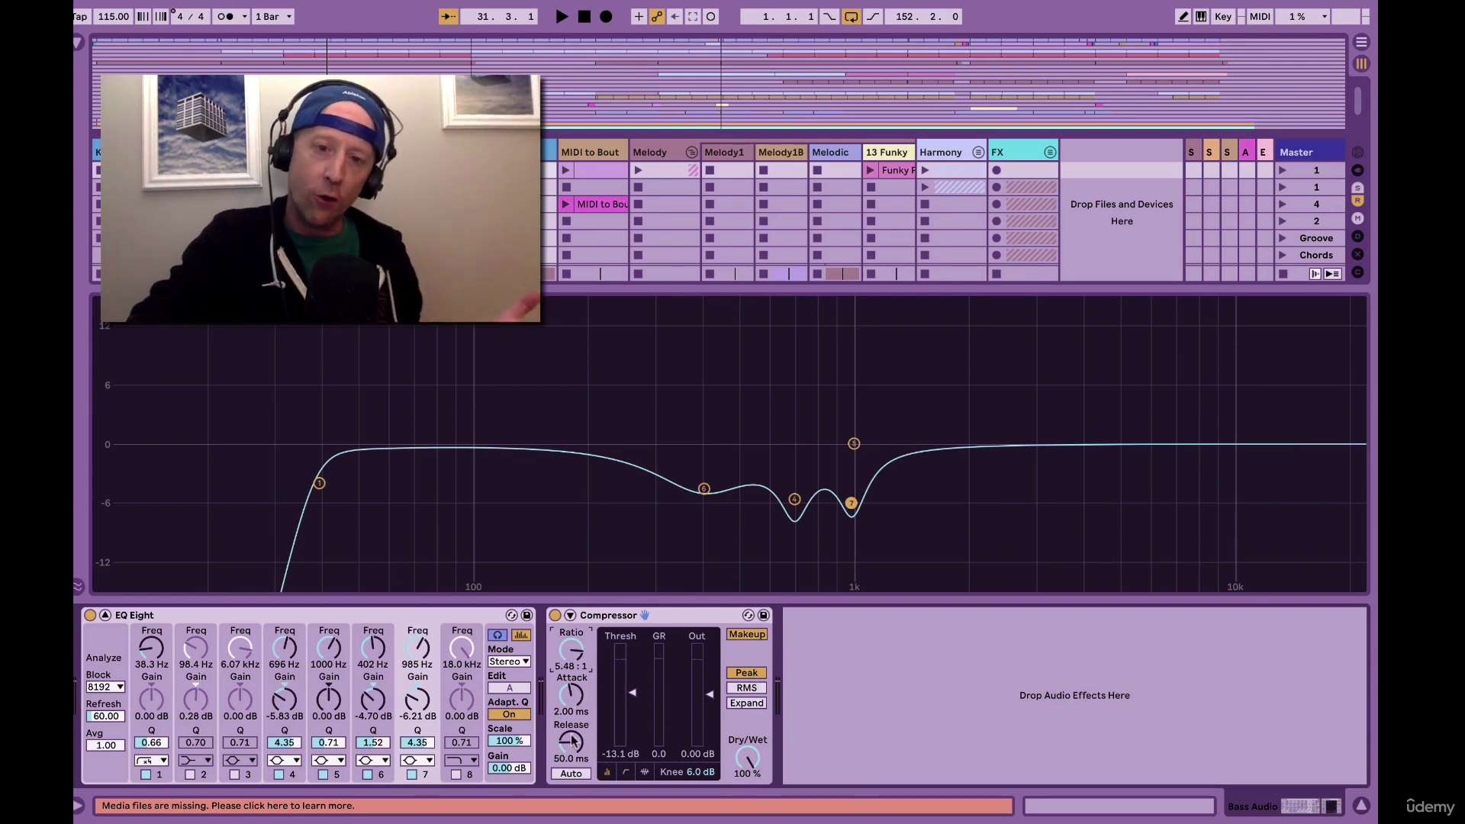
# Set the Compressor's release to 24.8 ms and attack to 0.08 ms, and switch its display to the activity view.
pyautogui.moveTo(572, 740); pyautogui.dragTo(572, 753)
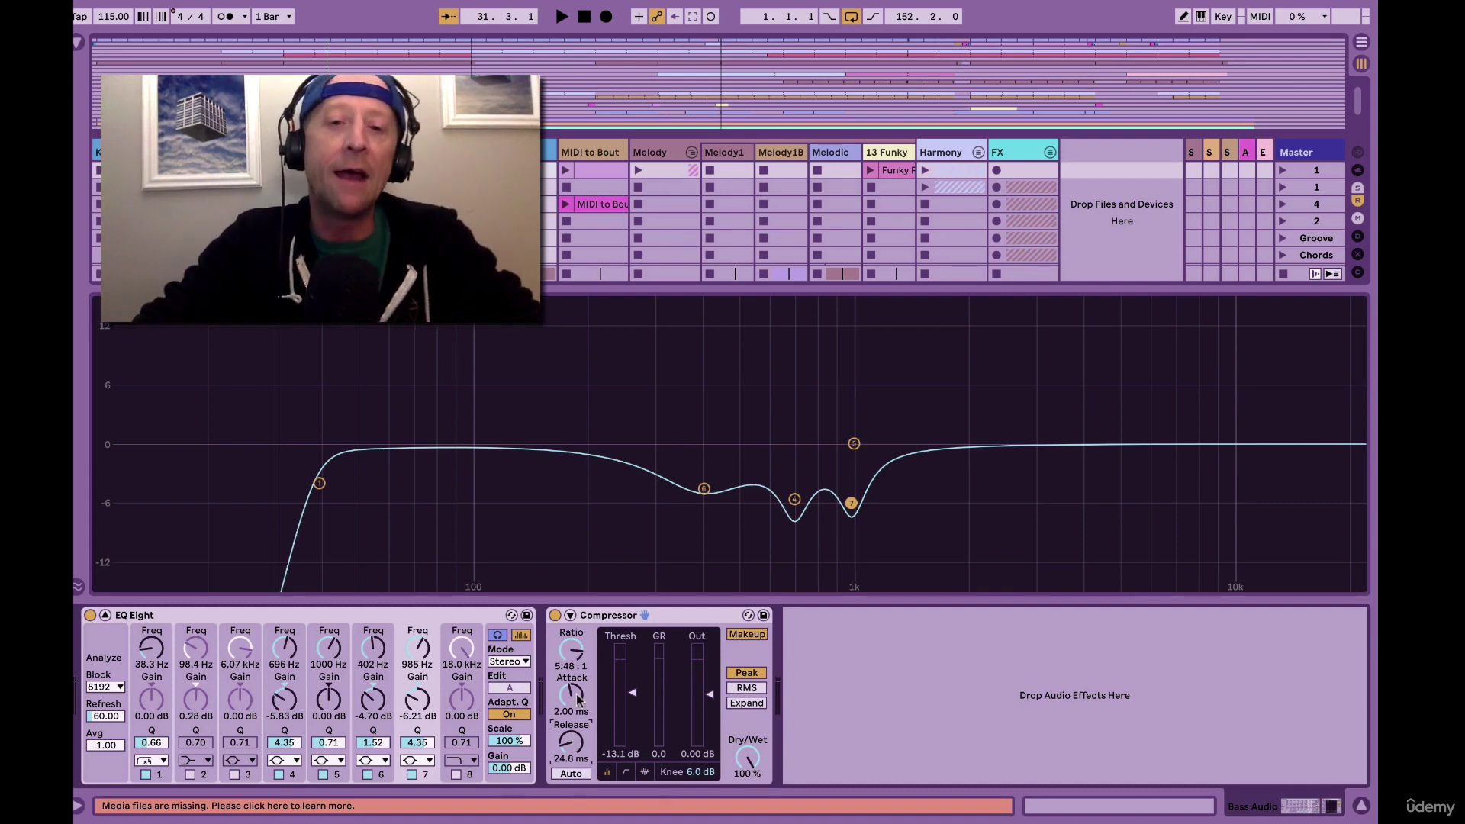
pyautogui.moveTo(577, 698)
pyautogui.mouseDown()
pyautogui.moveTo(577, 714)
pyautogui.moveTo(571, 678)
pyautogui.moveTo(571, 717)
pyautogui.mouseUp()
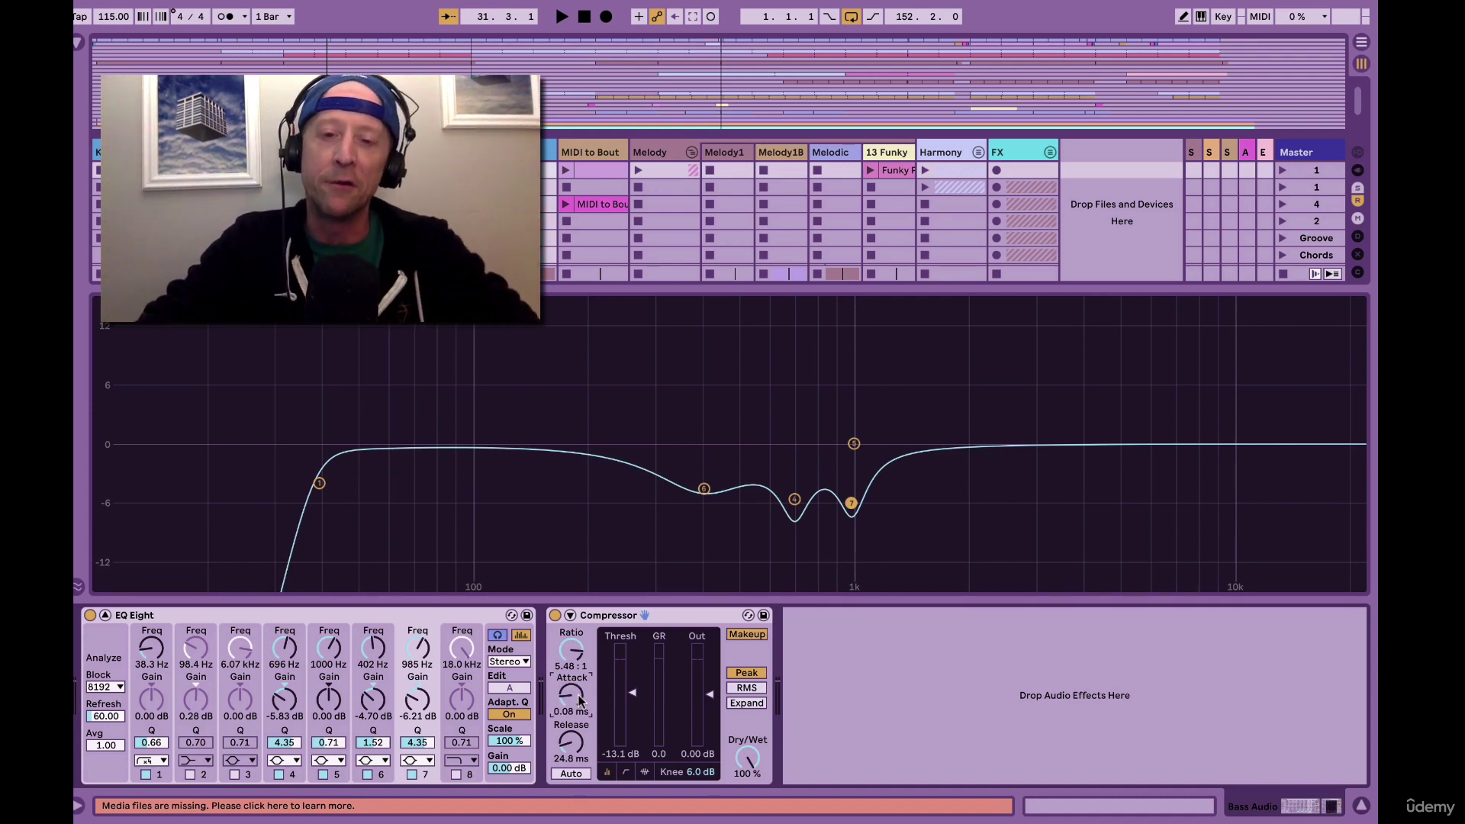
pyautogui.click(643, 772)
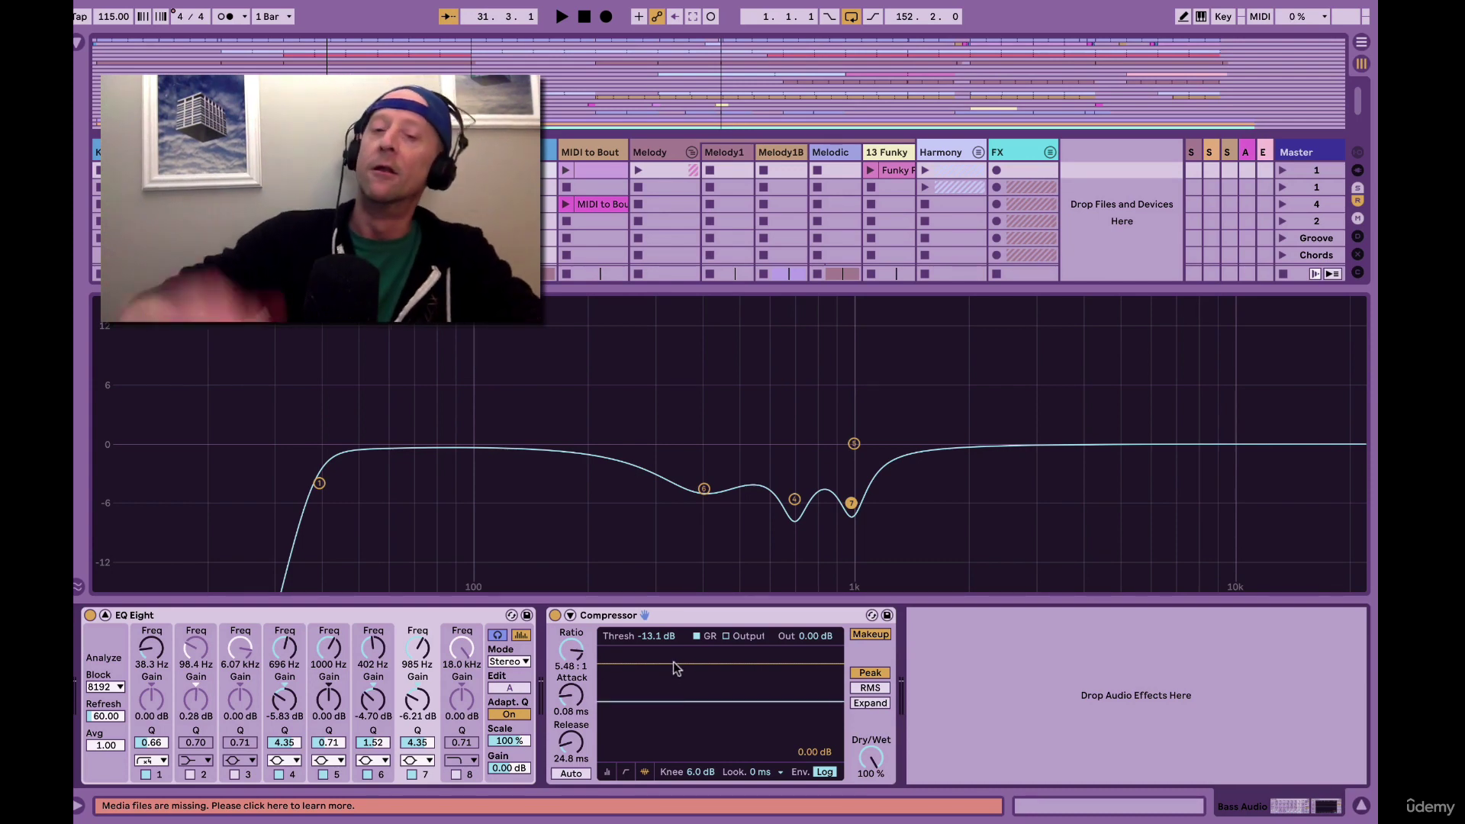
# Raise the Compressor's ratio to 7.41:1 while watching the gain reduction curve during playback.
pyautogui.press('space')
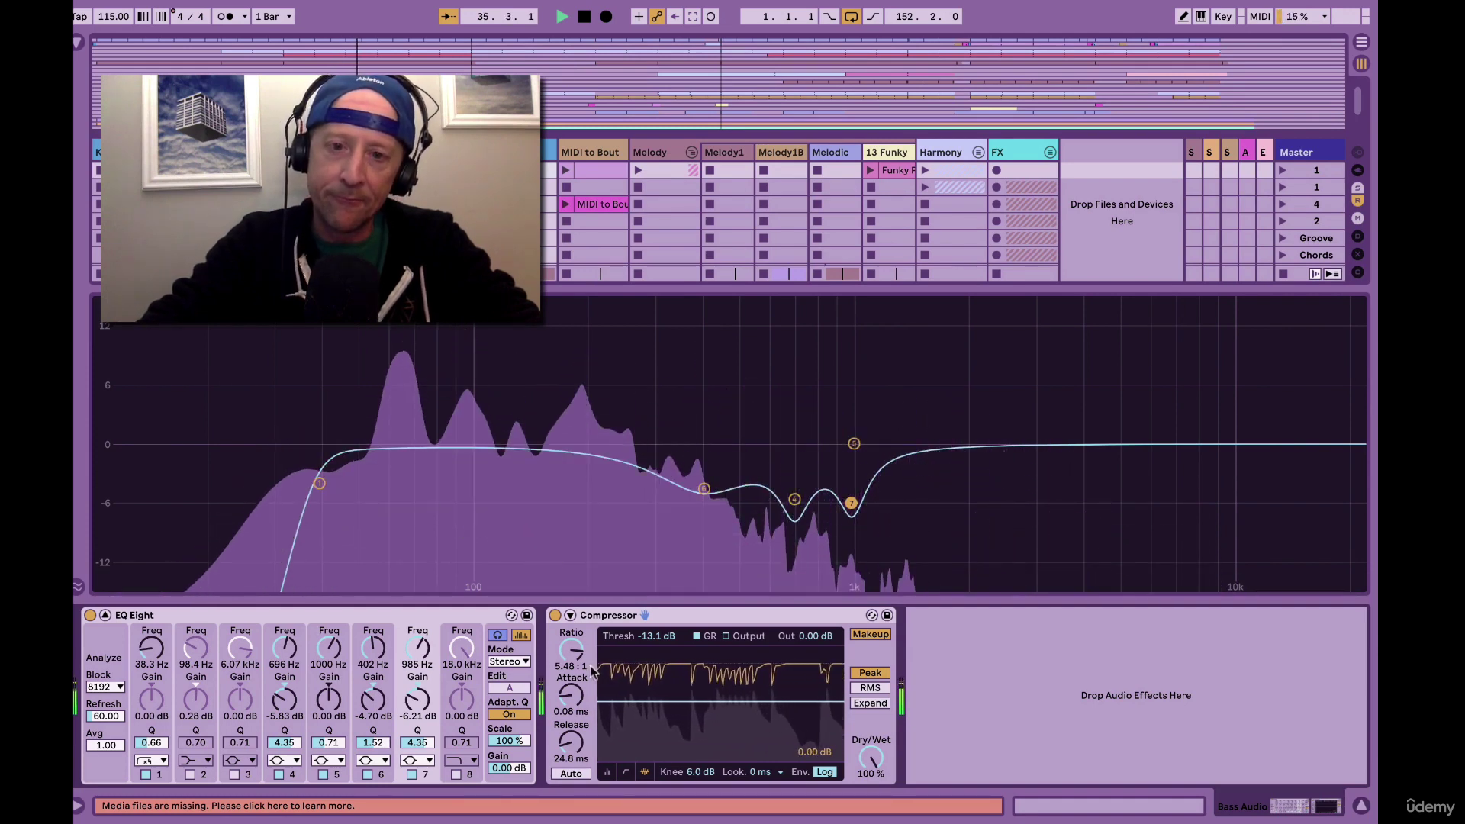
pyautogui.moveTo(571, 650); pyautogui.dragTo(570, 633)
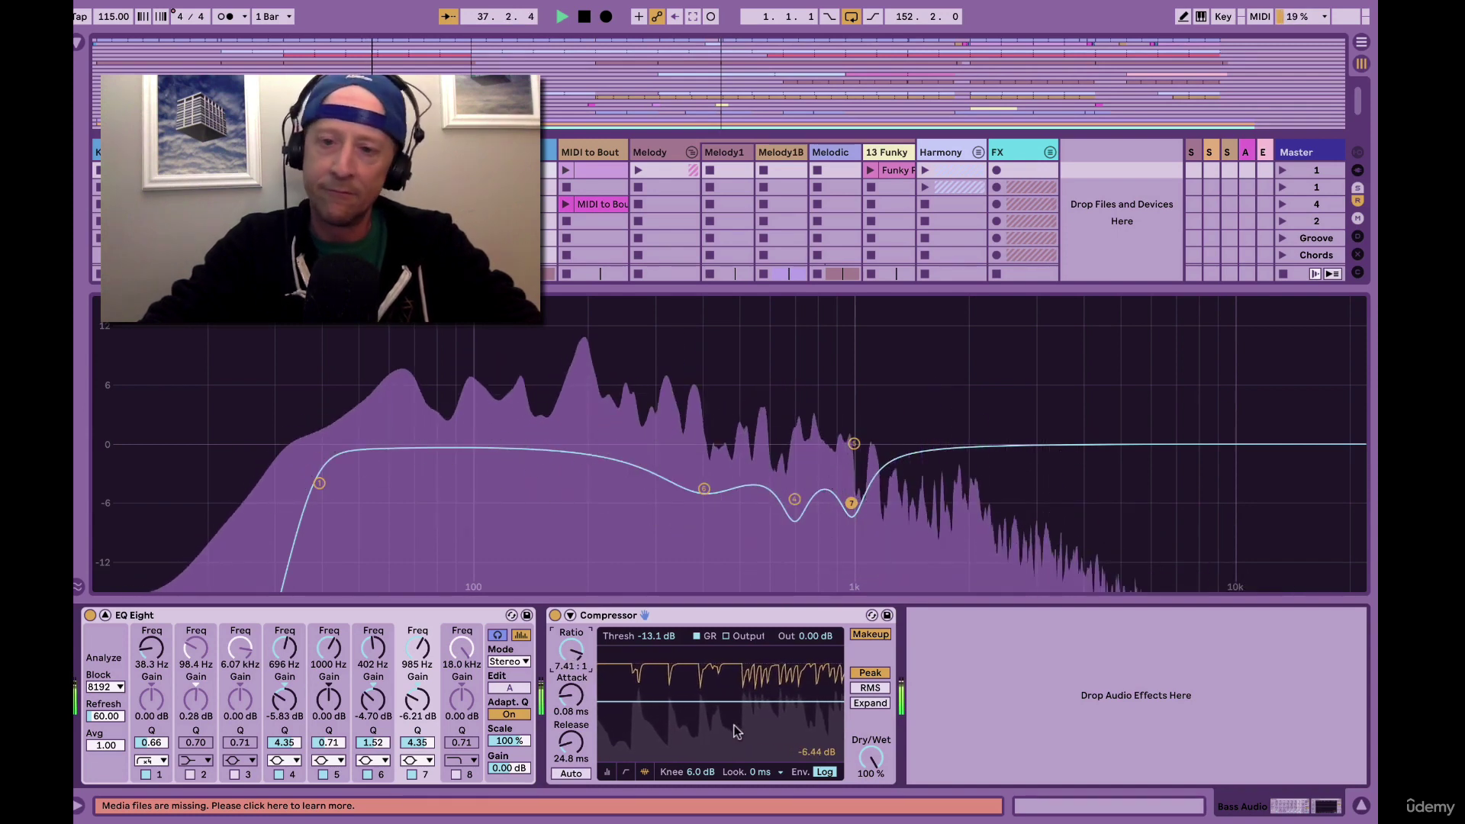
pyautogui.press('space')
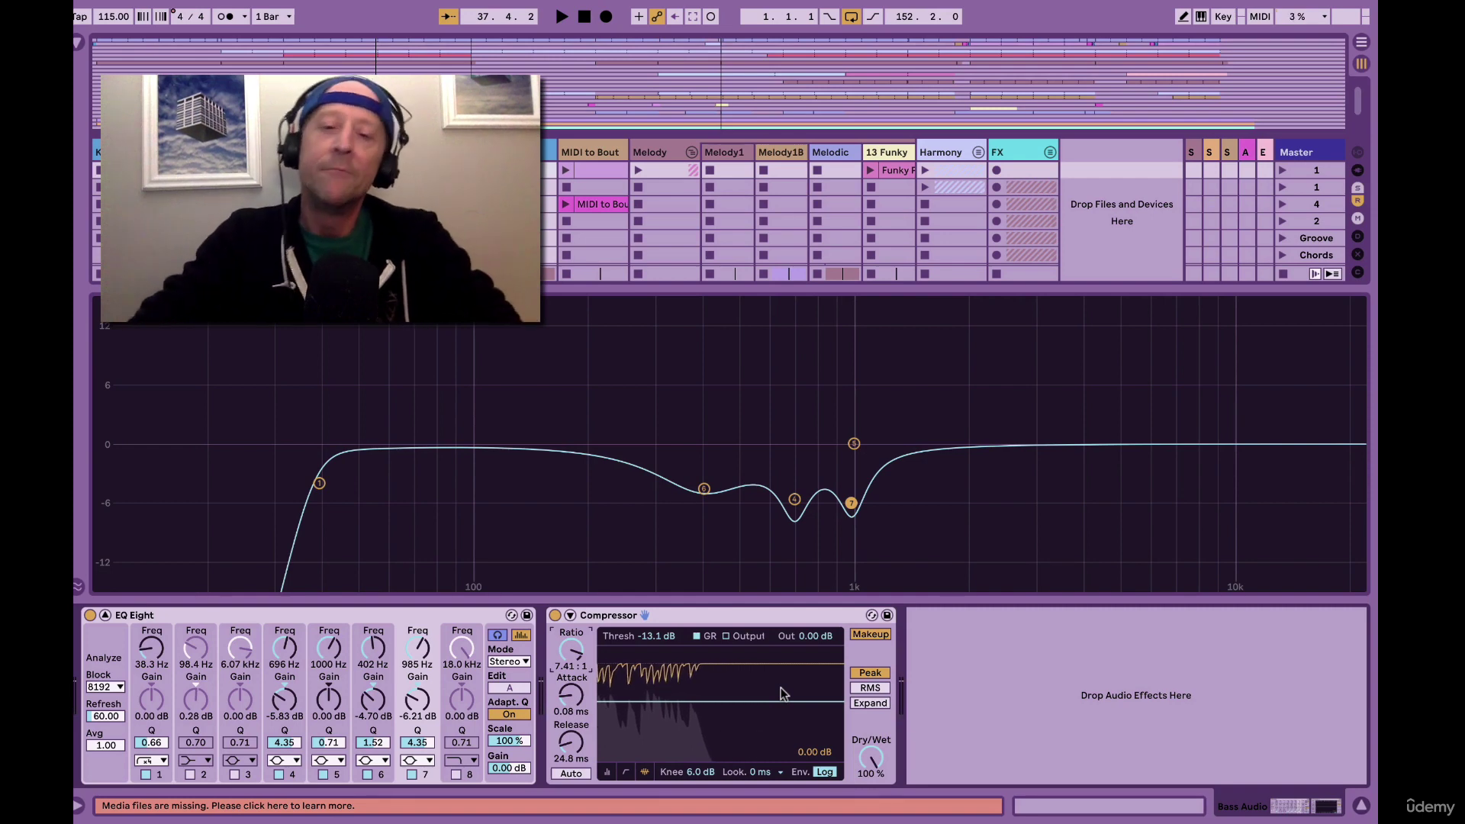
# Rename the Compressor on the Bass Audio track as Peaking.
pyautogui.click(664, 615)
pyautogui.hotkey('ctrl', 'r')
pyautogui.write('Pea')
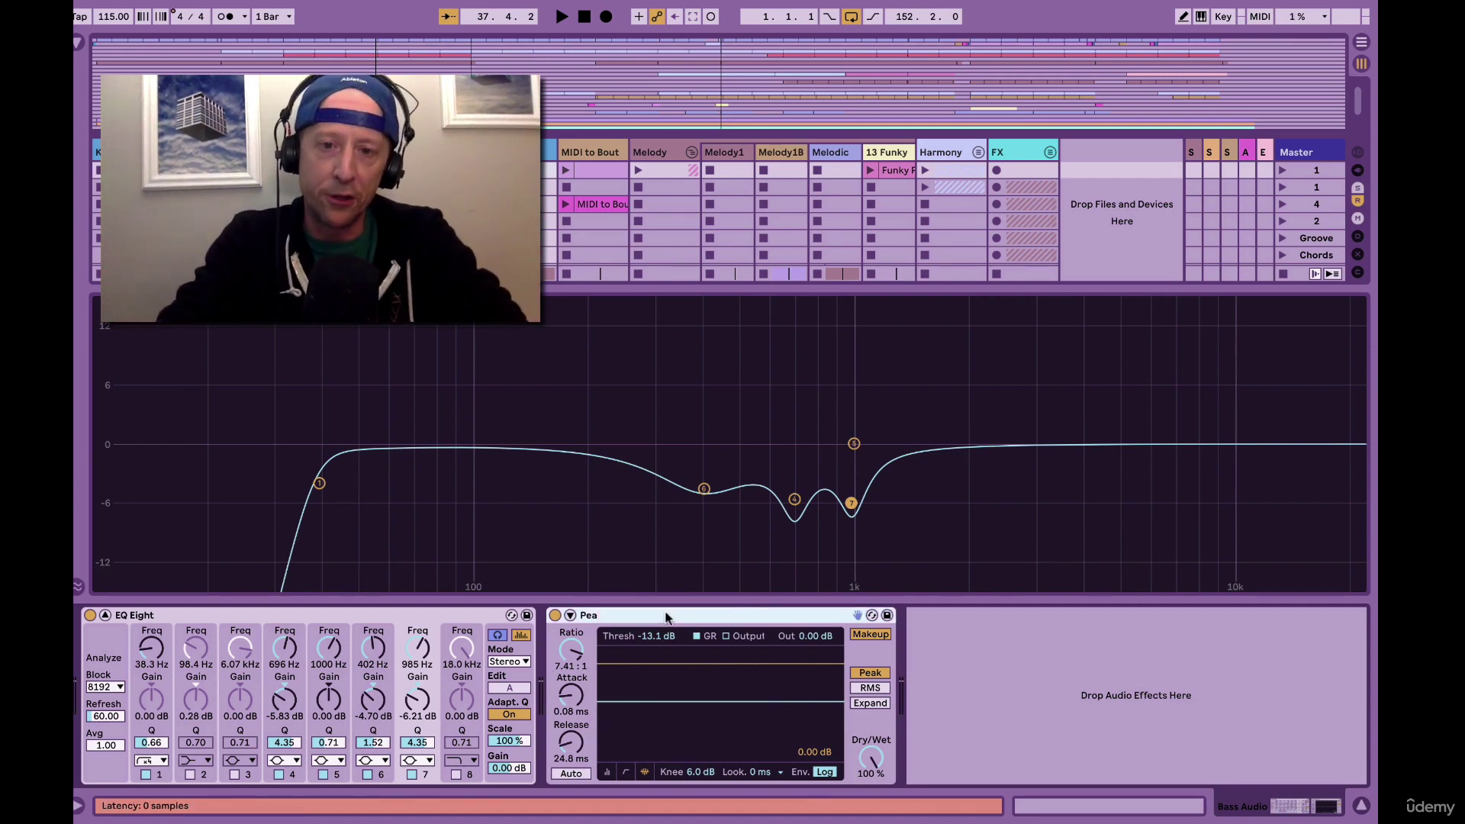
pyautogui.write('king')
pyautogui.press('Return')
# Add a second Compressor after Peaking on the Bass Audio track and show the mixer above the device chain.
pyautogui.hotkey('ctrl', 'alt', 'b')
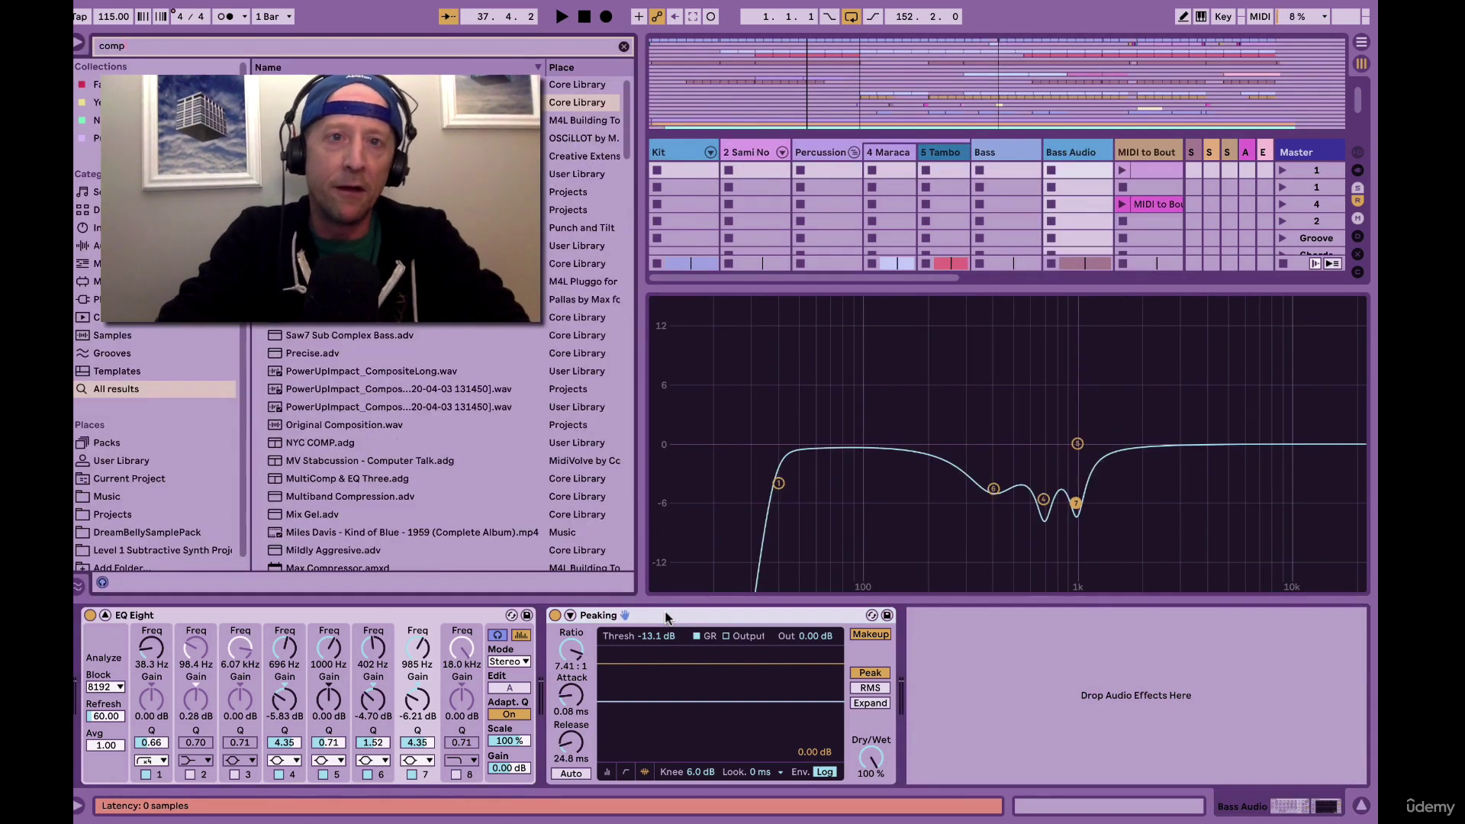
pyautogui.press('Return')
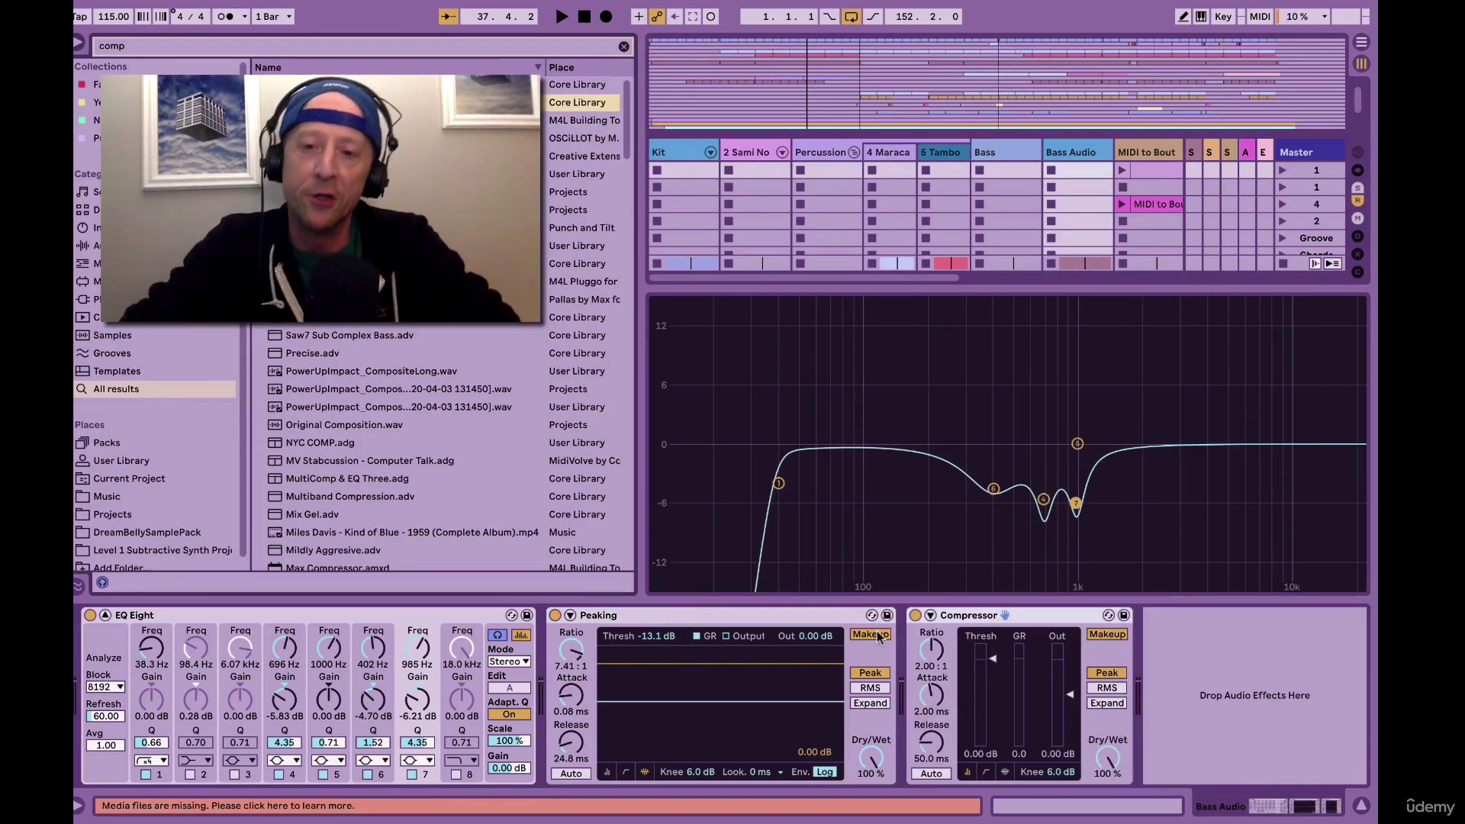
pyautogui.hotkey('ctrl', 'alt', 'b')
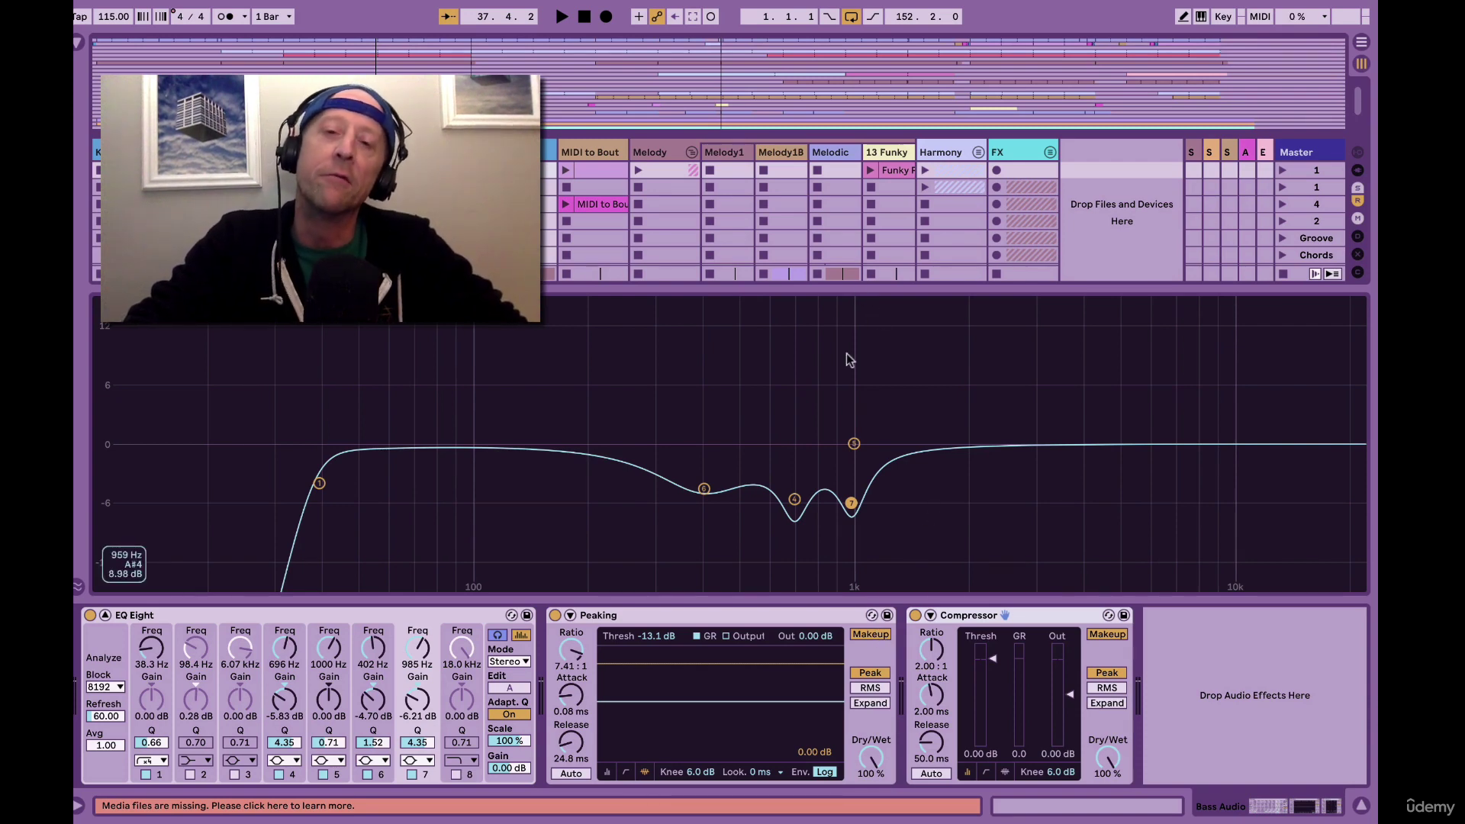
pyautogui.hotkey('ctrl', 'alt', 'm')
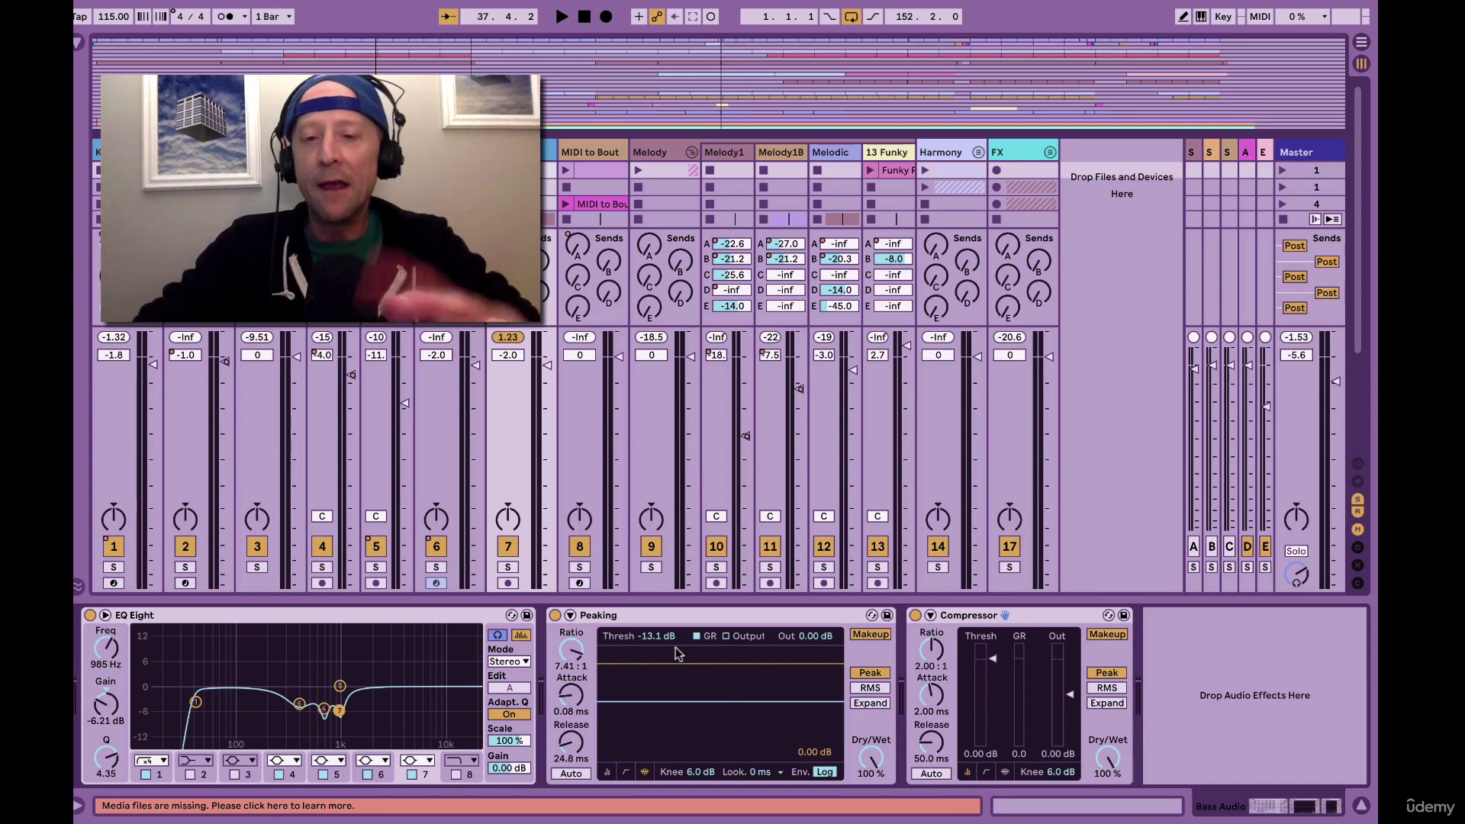
# Switch the second Compressor on the Bass Audio track to RMS detection and set its threshold to -13.4 dB during playback.
pyautogui.click(965, 617)
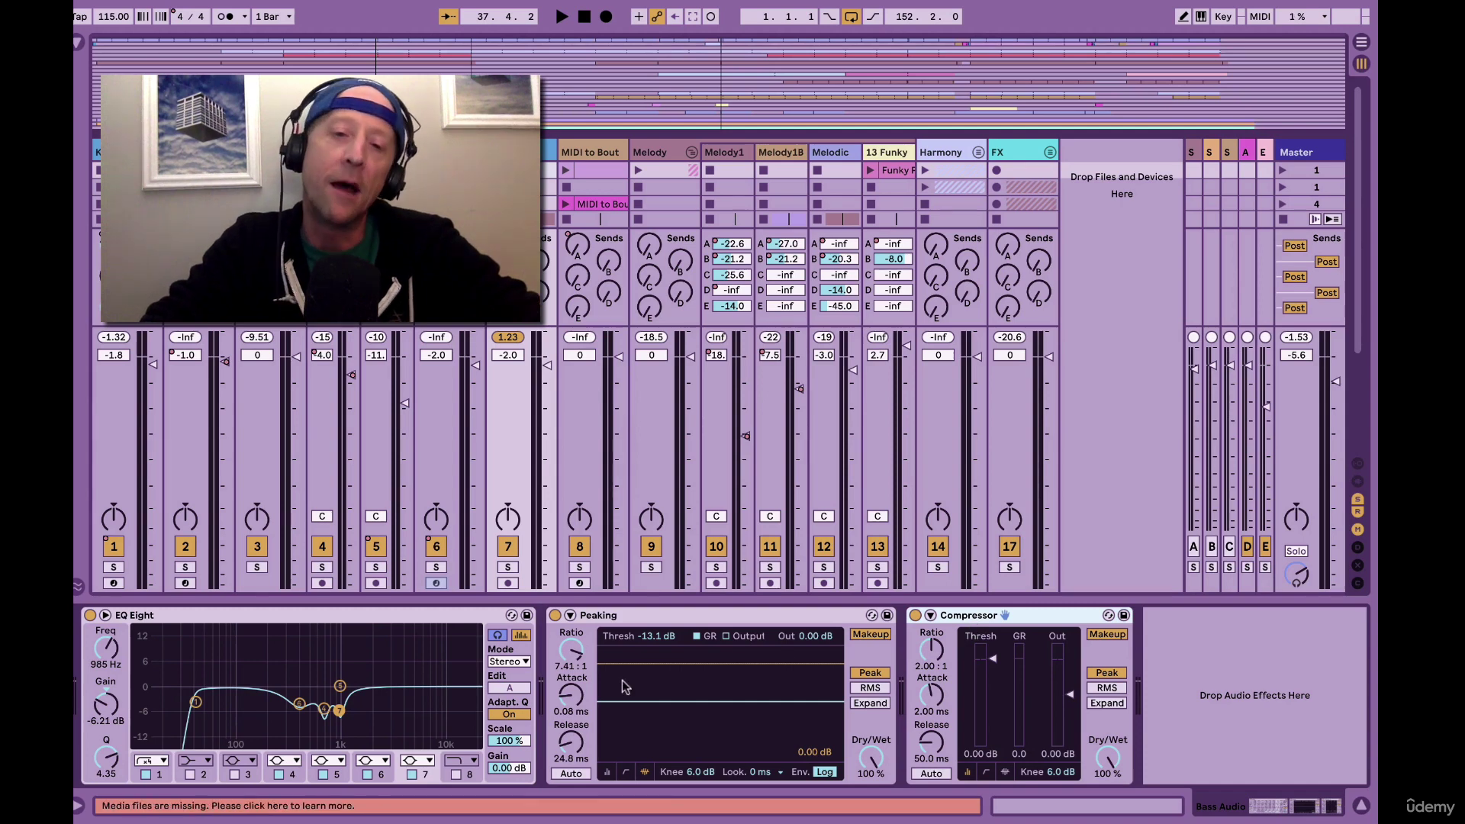
pyautogui.click(1107, 688)
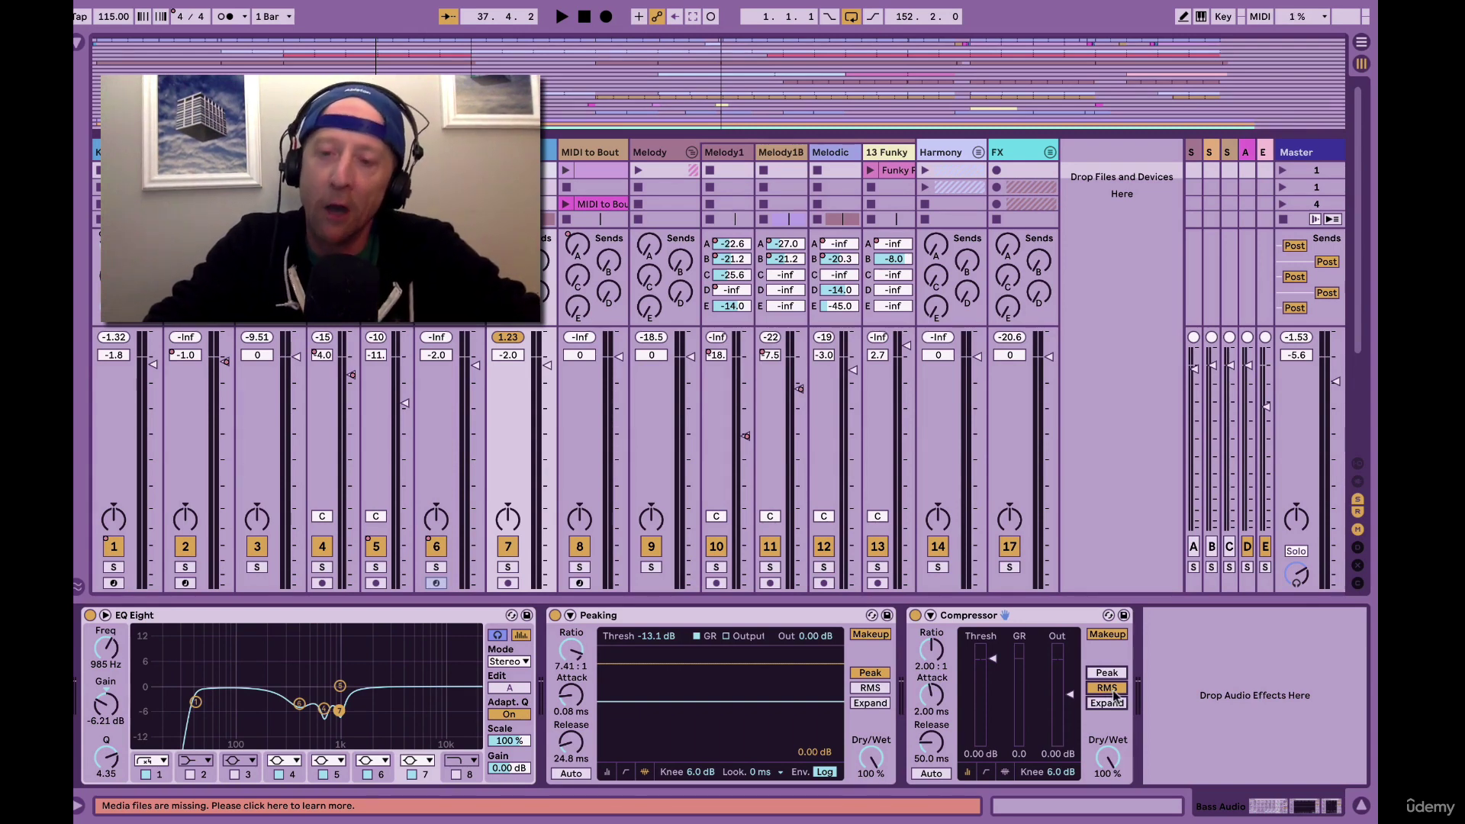
pyautogui.moveTo(983, 657); pyautogui.dragTo(983, 655)
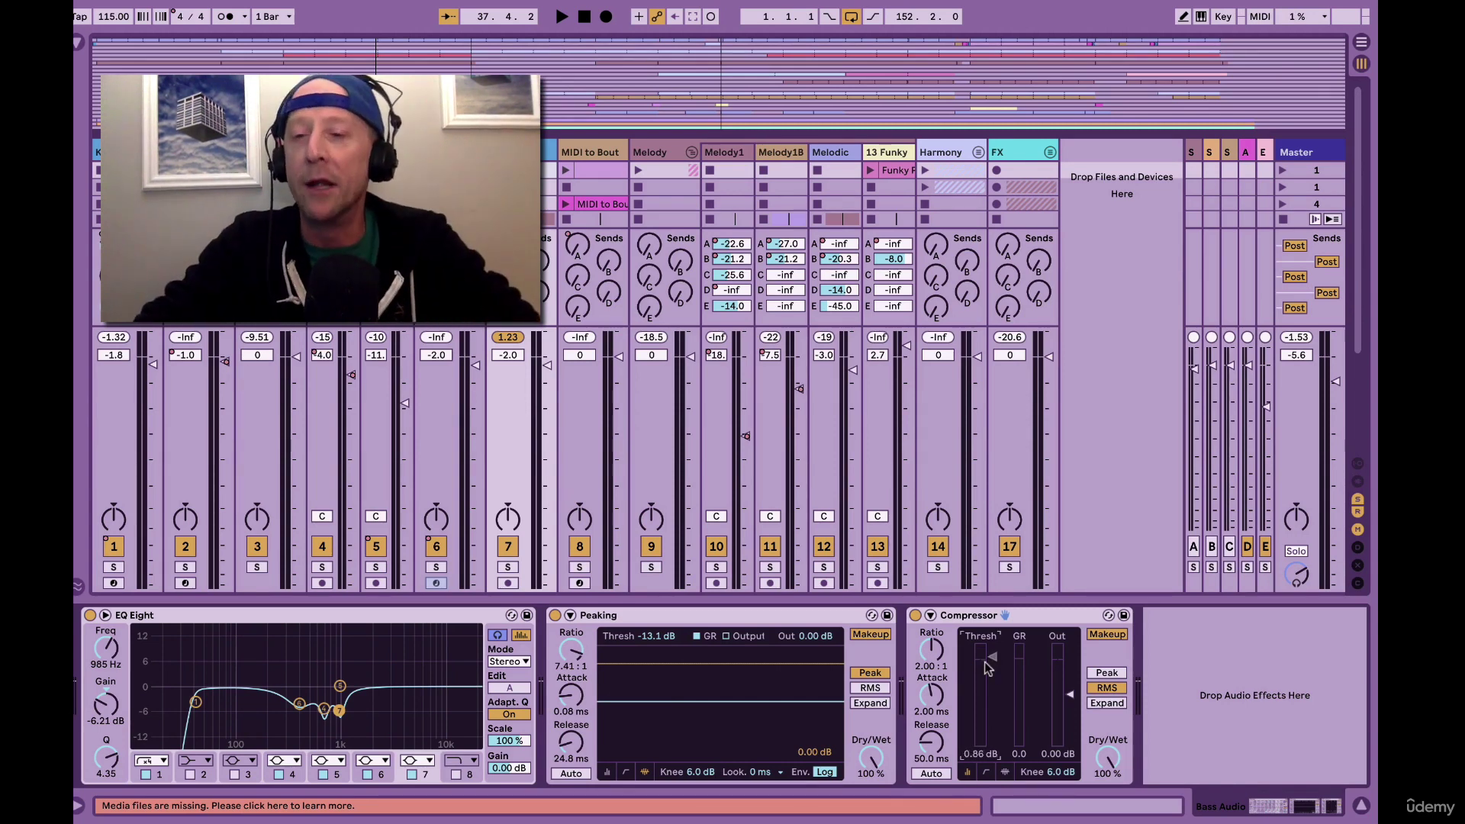
pyautogui.press('space')
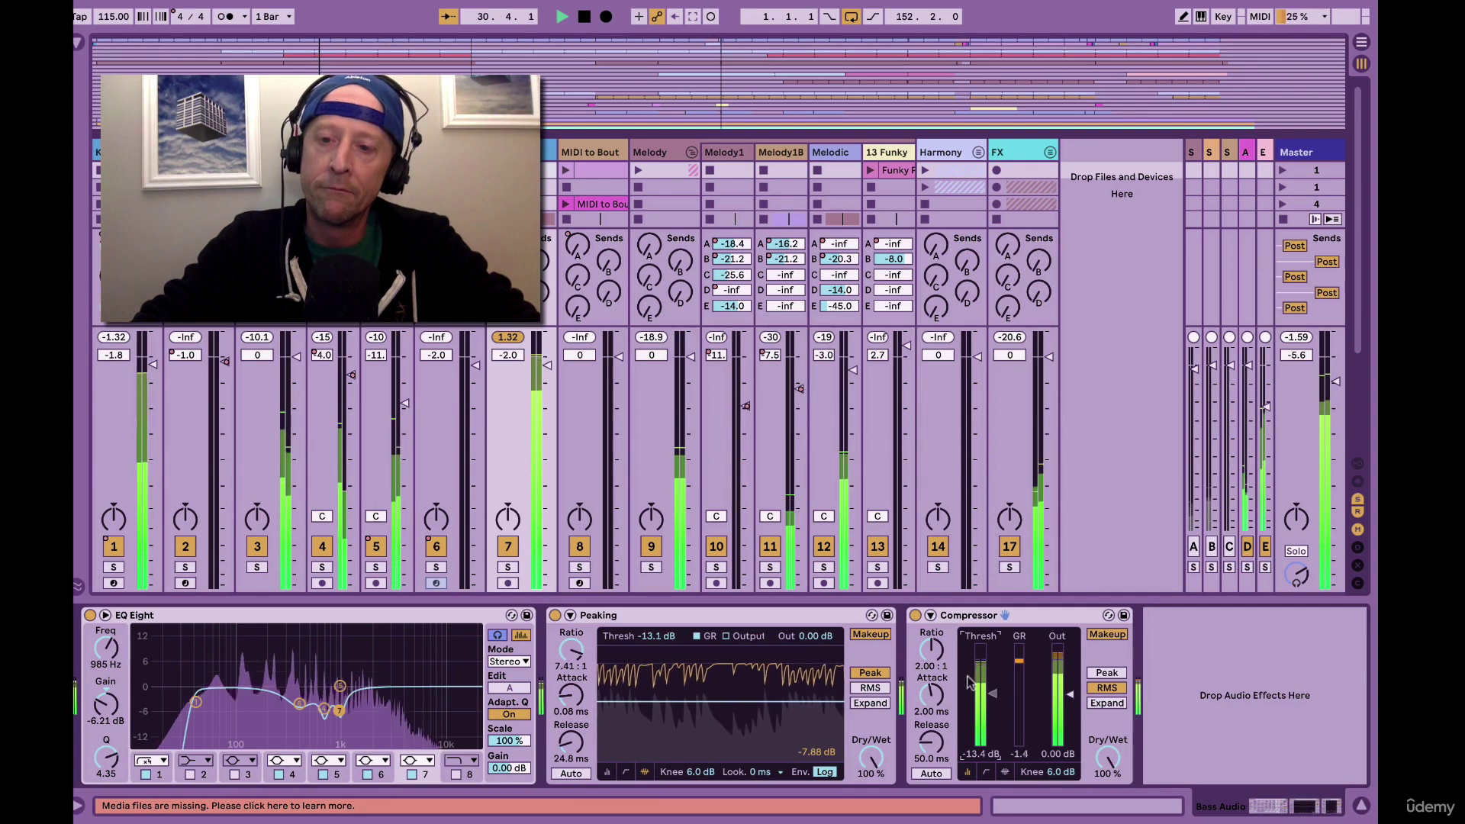
# Show the RMS-mode Compressor's activity view and set its threshold to -11.2 dB, ratio to 3.50:1 and attack to 0.06 ms.
pyautogui.moveTo(933, 661); pyautogui.dragTo(937, 706)
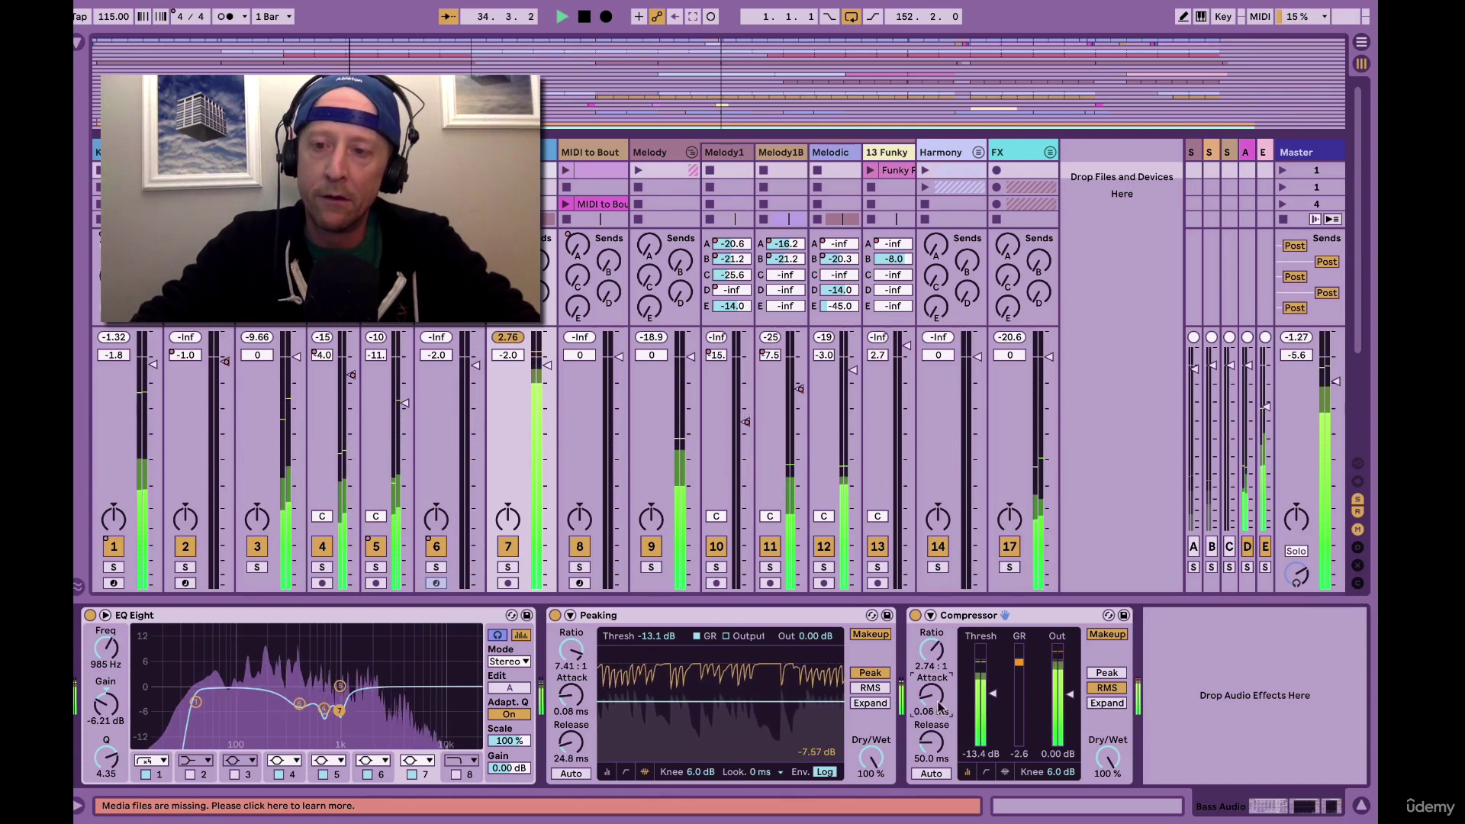
pyautogui.click(1004, 772)
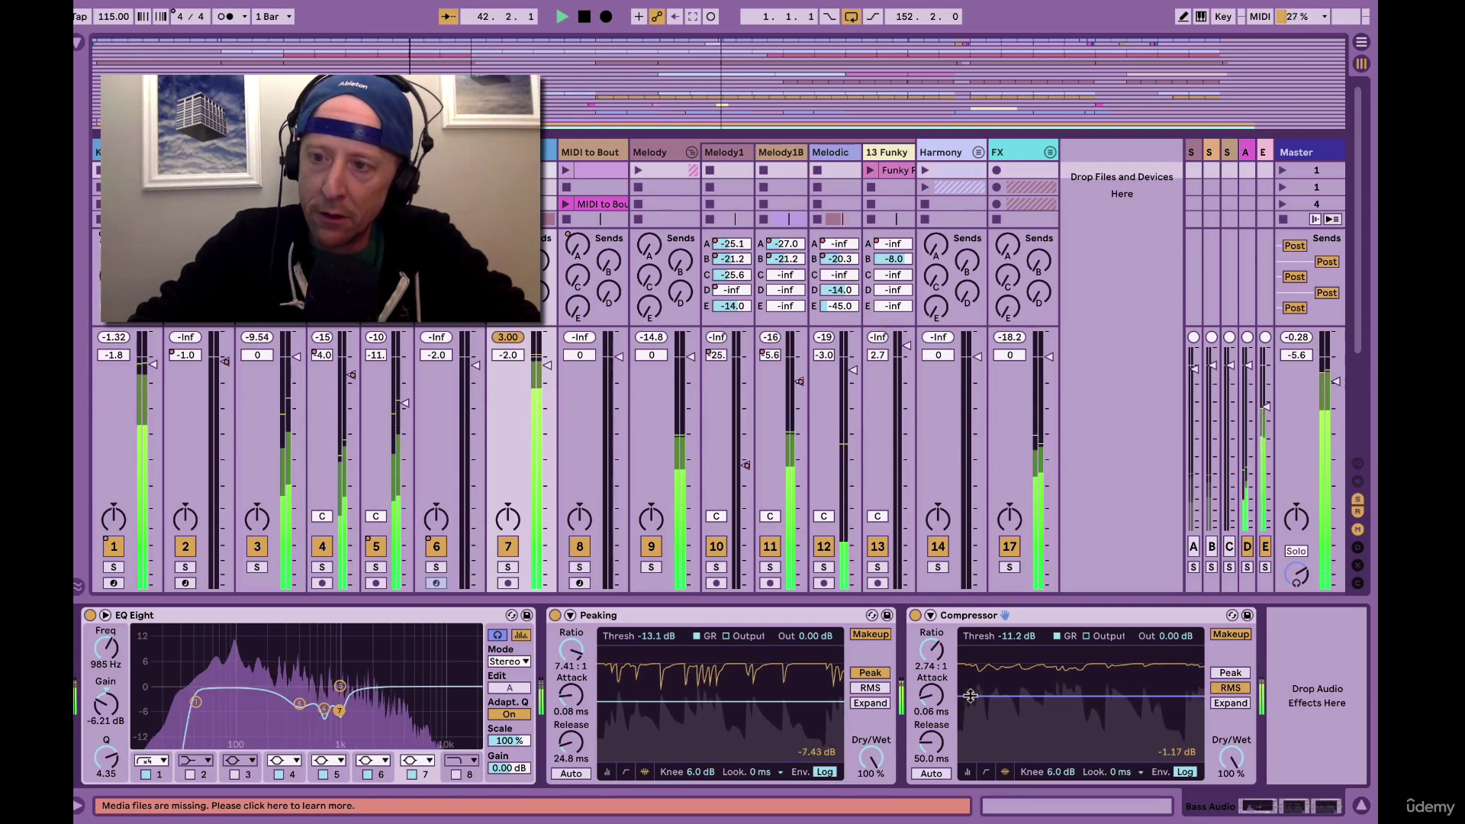
pyautogui.moveTo(932, 650); pyautogui.dragTo(935, 675)
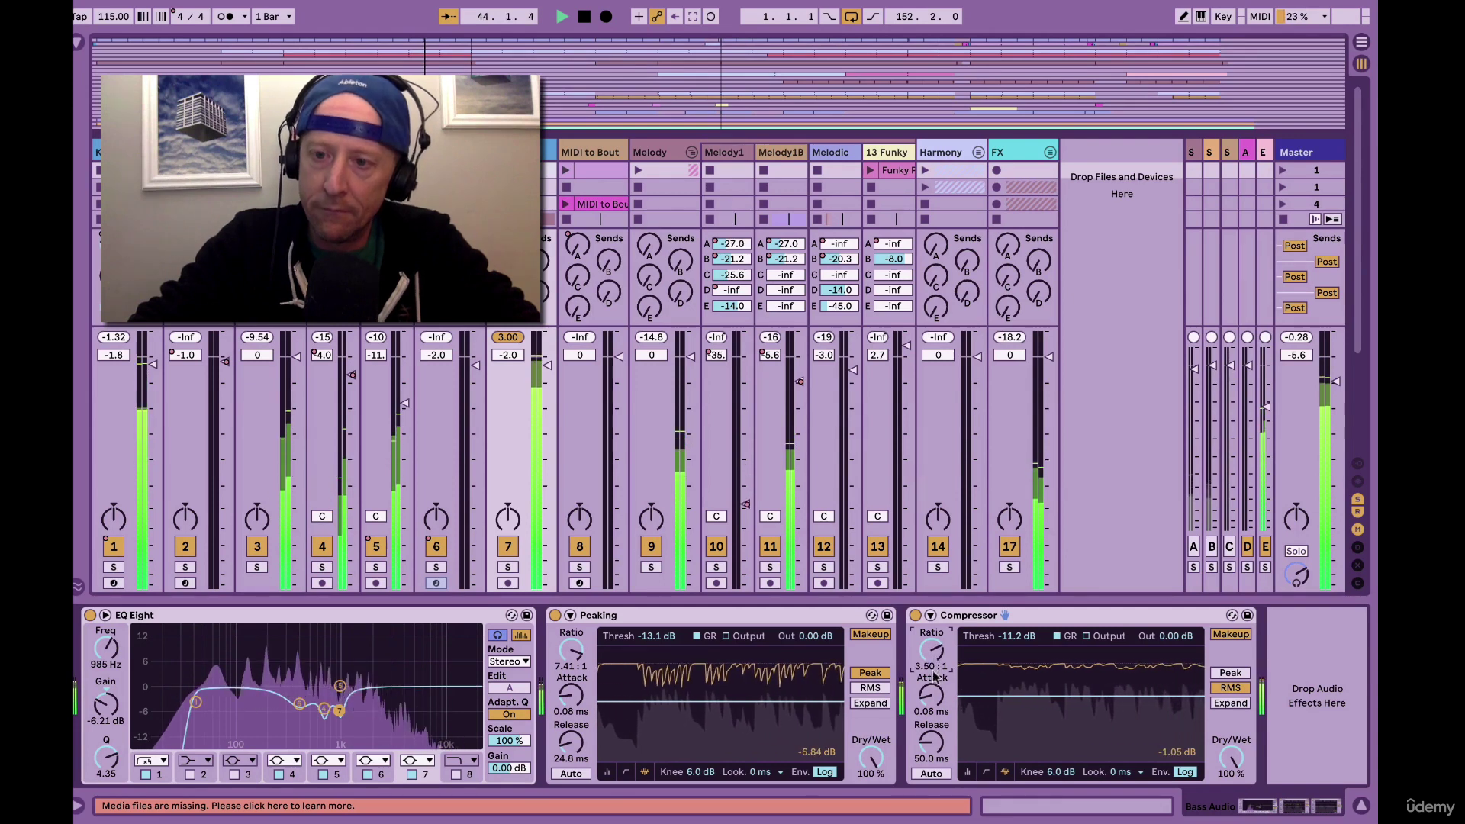
pyautogui.press('space')
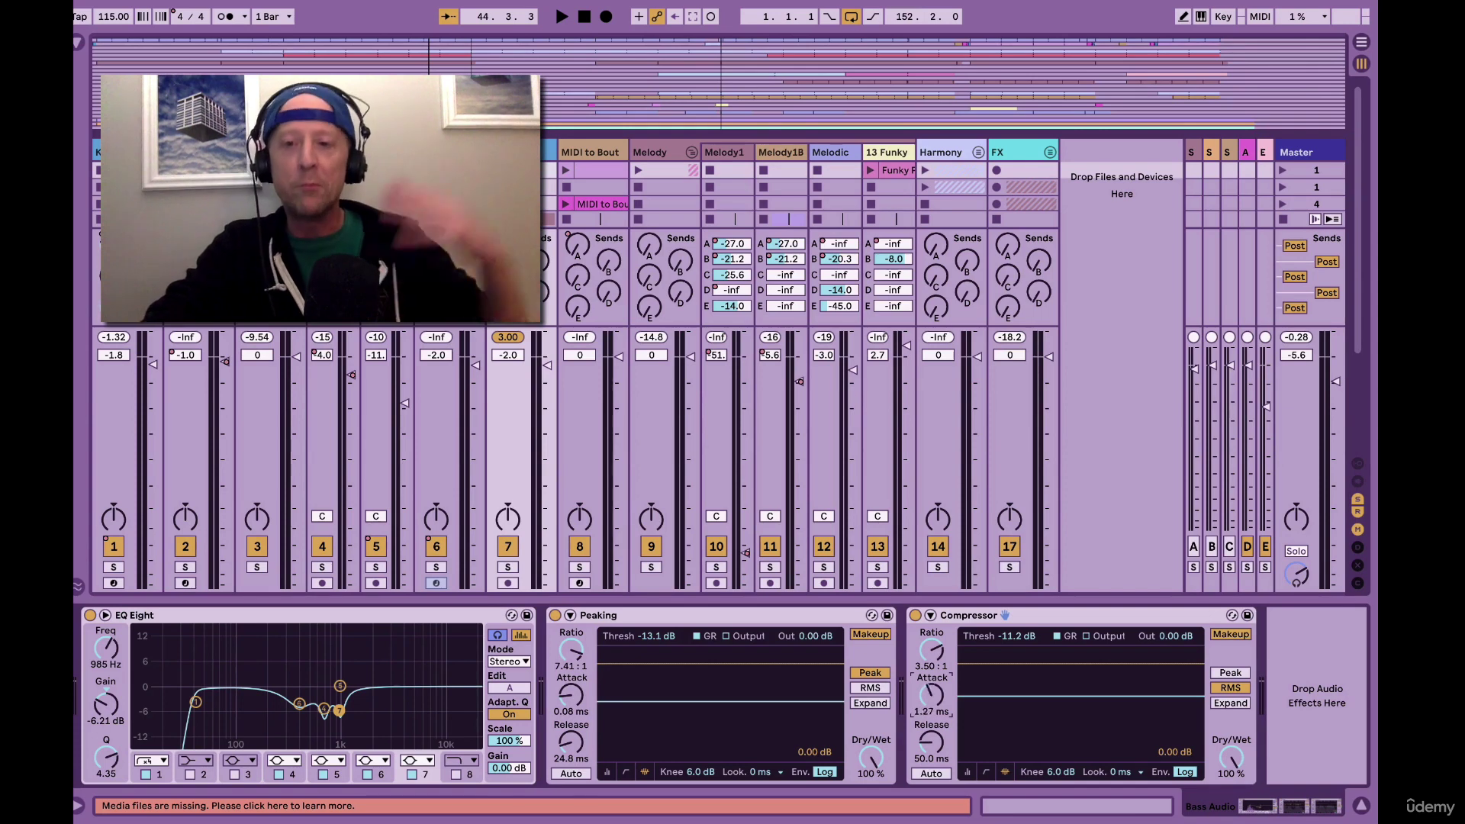
pyautogui.moveTo(931, 694); pyautogui.dragTo(931, 732)
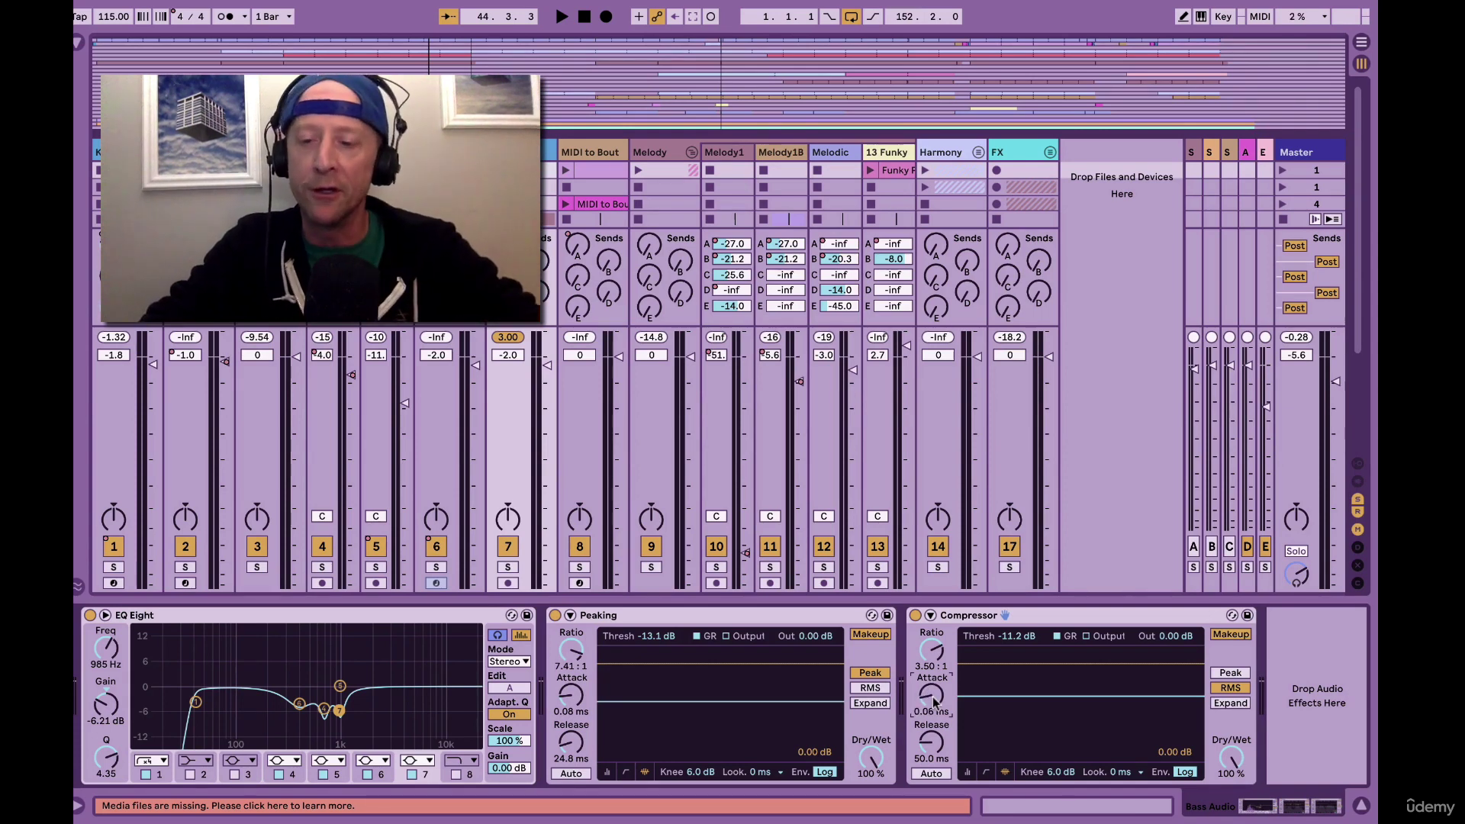
# Rename the second Compressor as RMS and audition the Bass Audio track in solo.
pyautogui.click(975, 621)
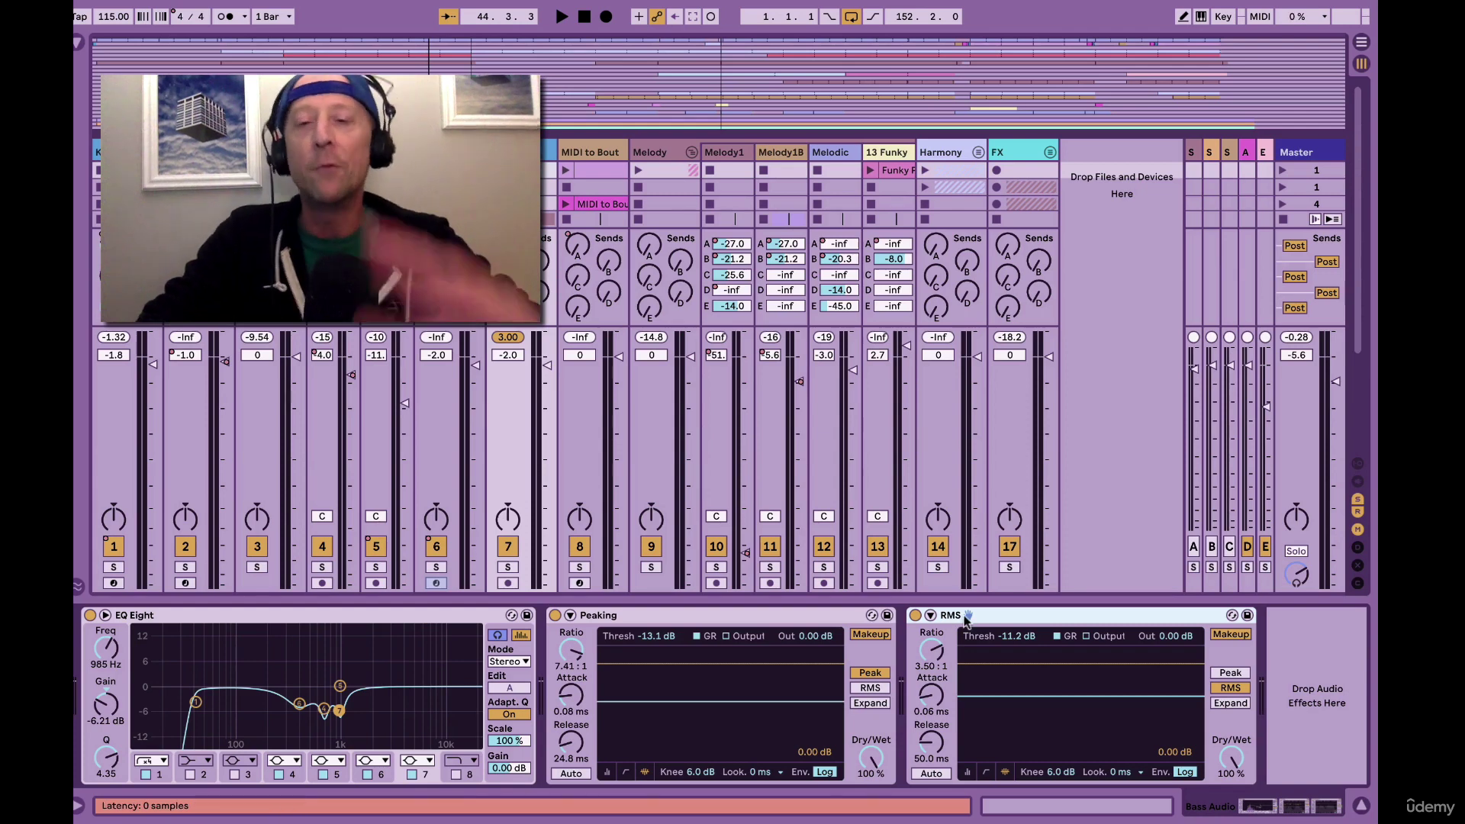
pyautogui.click(506, 568)
pyautogui.press('space')
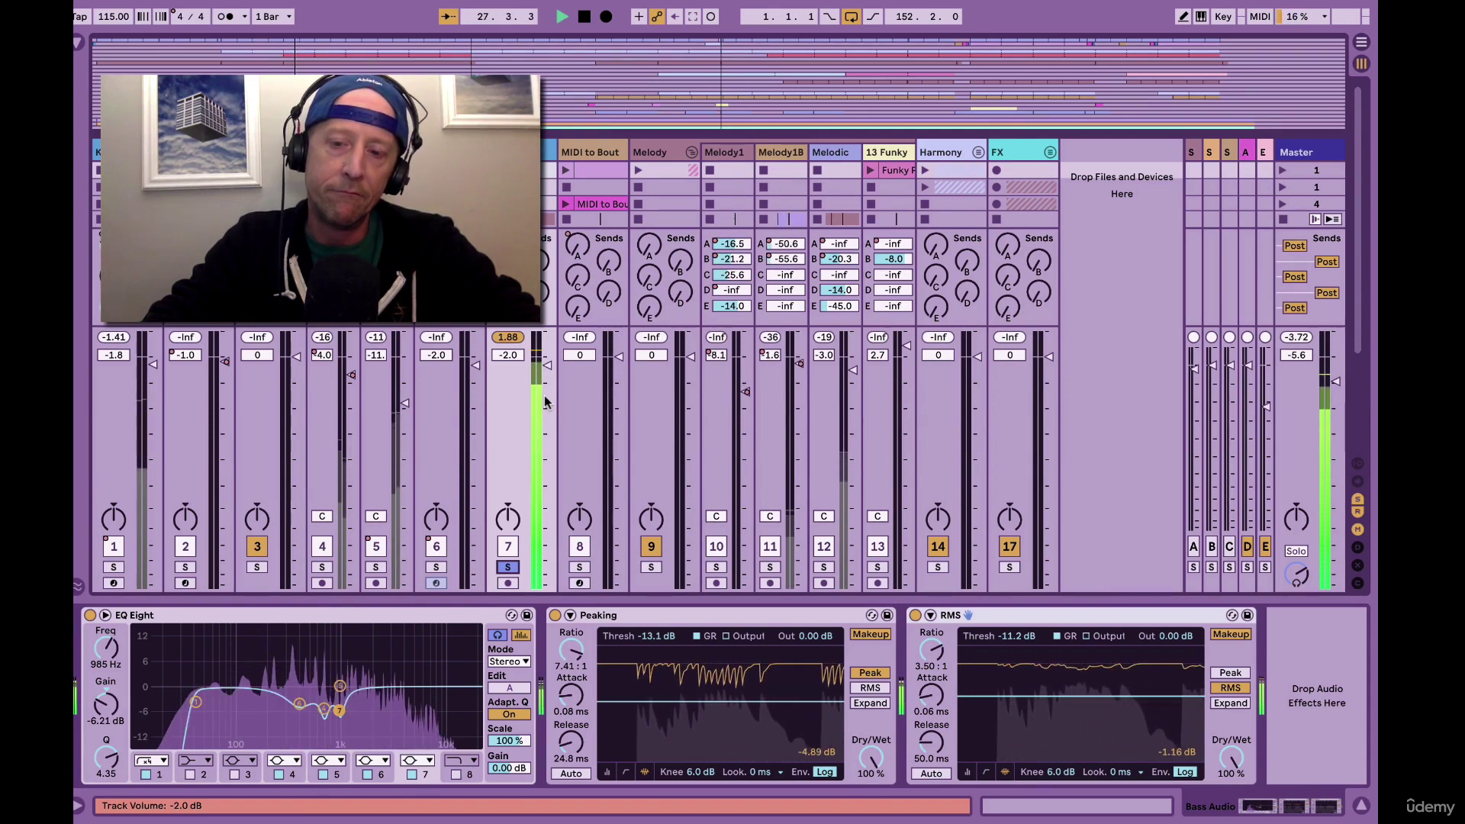
pyautogui.press('space')
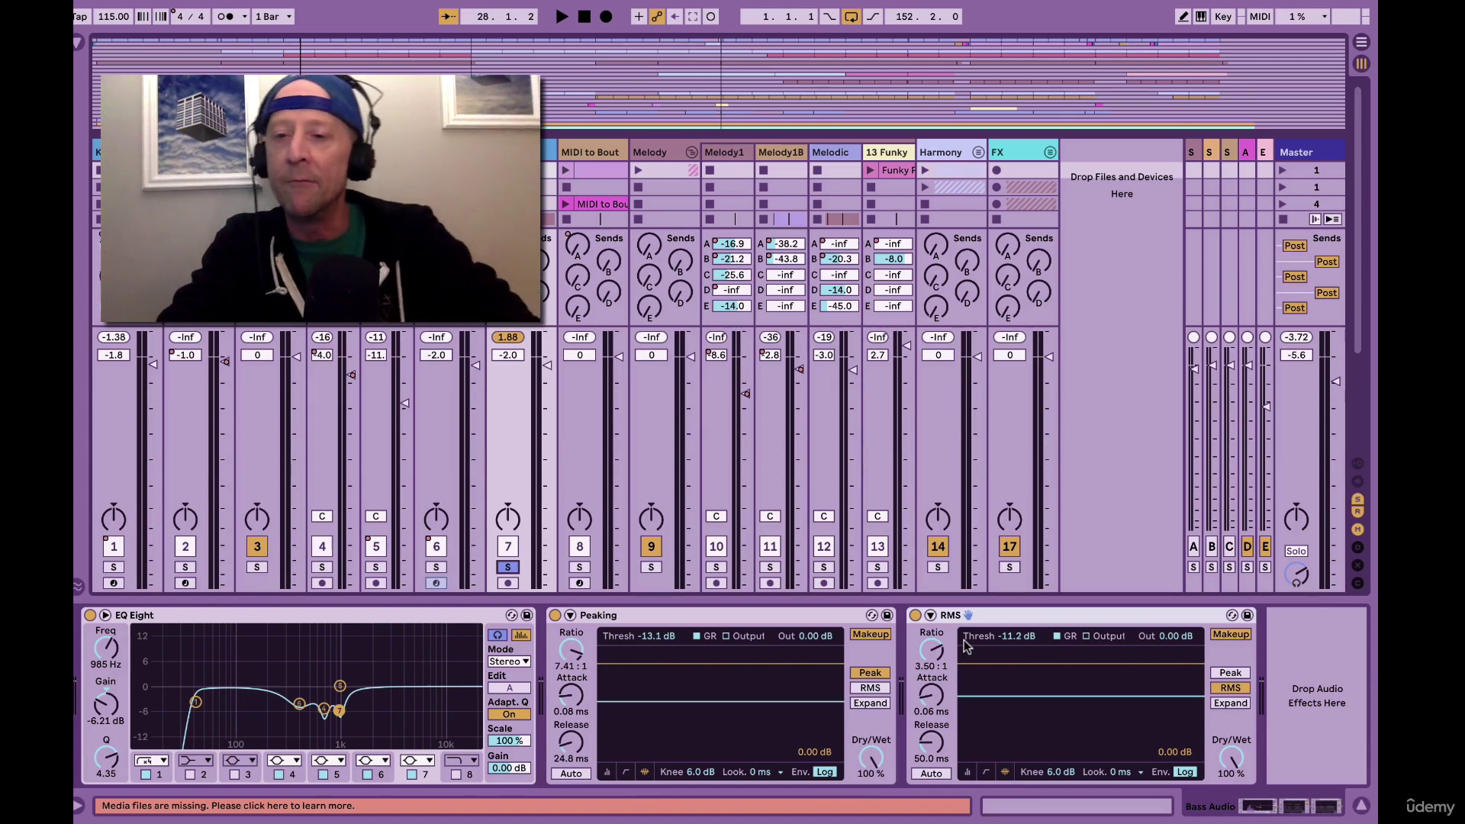
# Add a third Compressor after RMS on the Bass Audio track and expand its sidechain section.
pyautogui.hotkey('ctrl', 'alt', 'b')
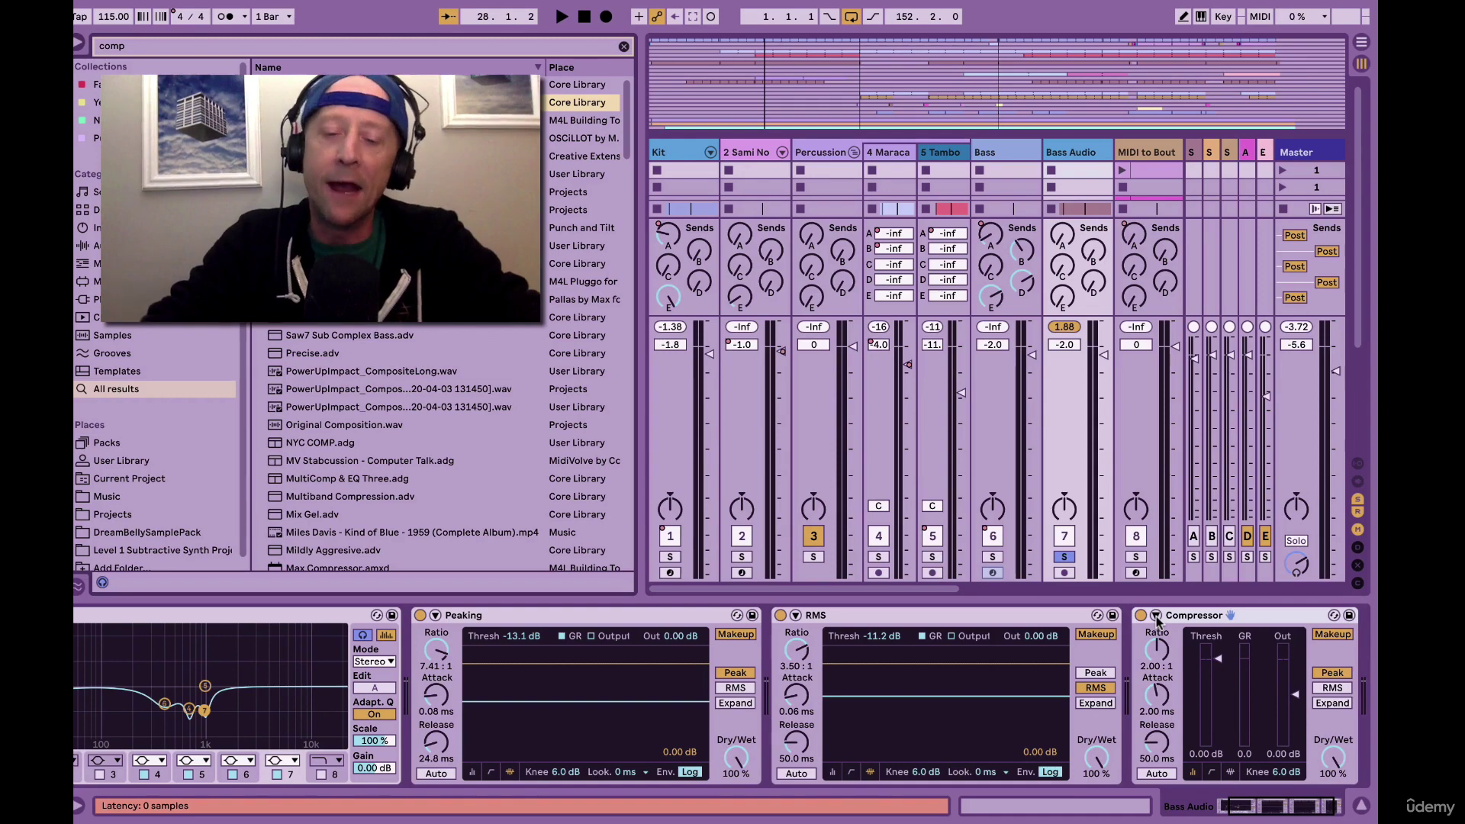
pyautogui.hotkey('ctrl', 'alt', 'b')
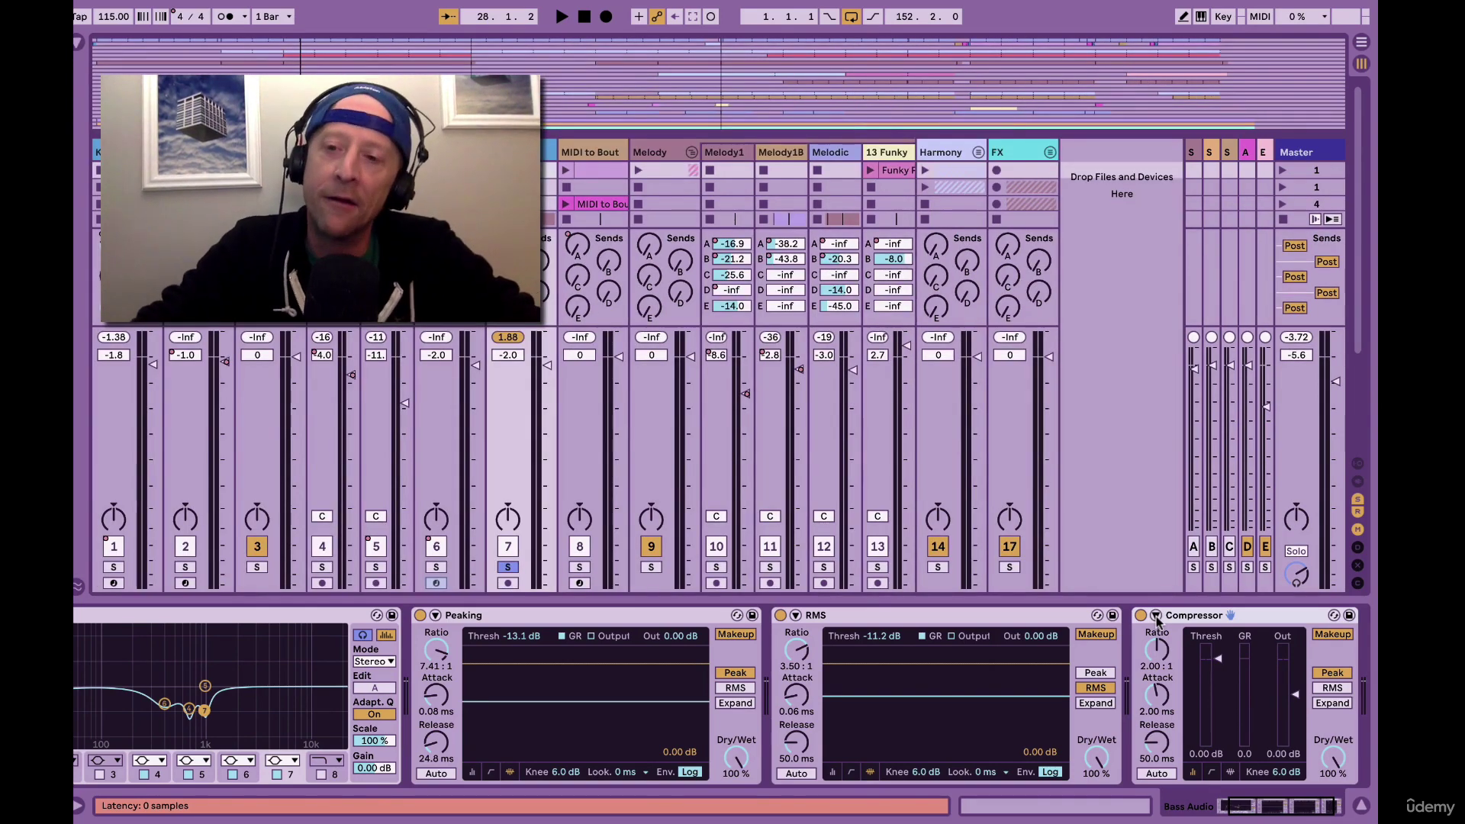
pyautogui.click(1156, 615)
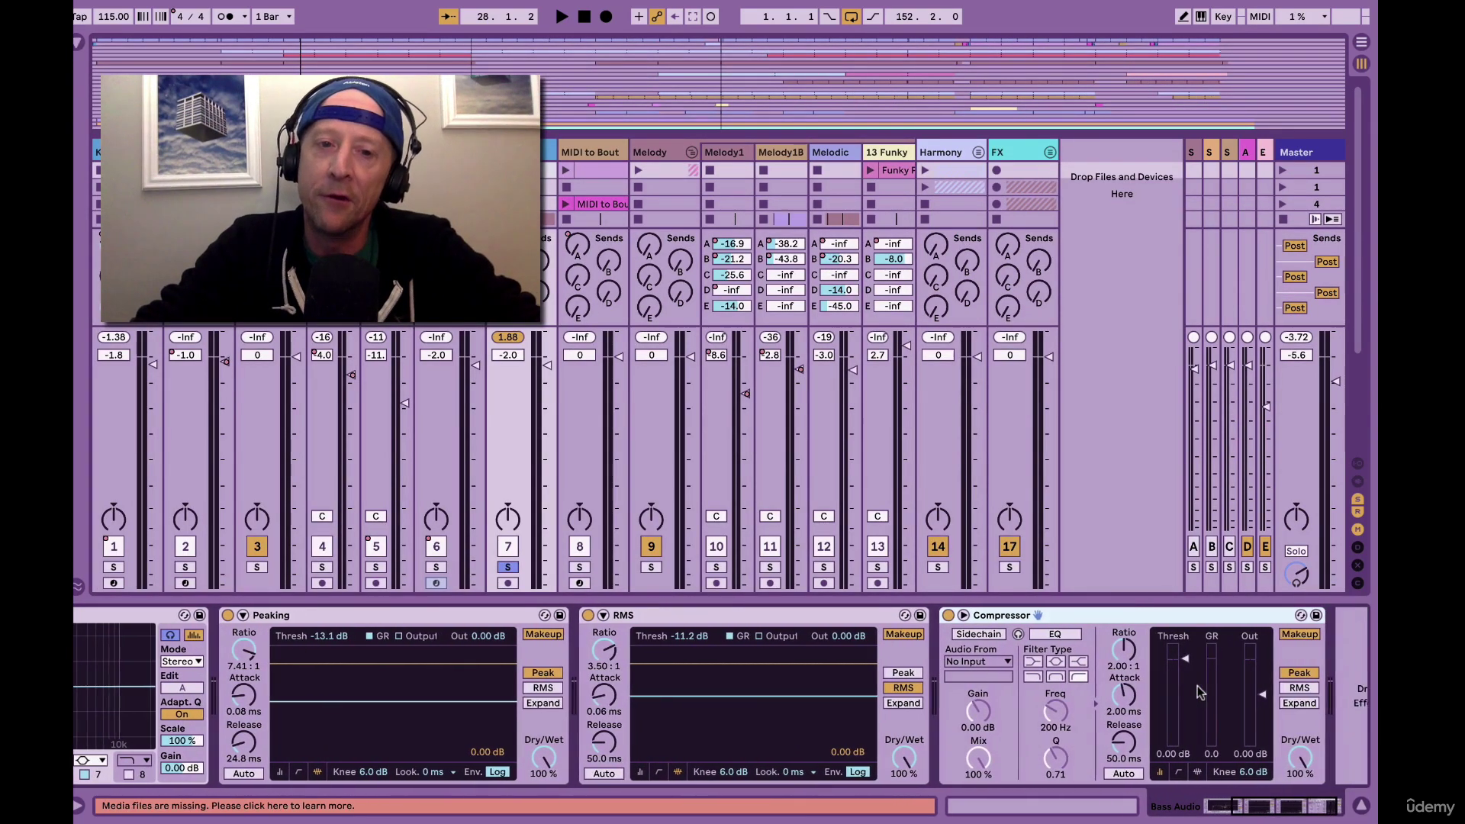
# Solo the Kit track alongside Bass Audio and enable the third Compressor's sidechain with Kit, Post FX as its source.
pyautogui.click(113, 567)
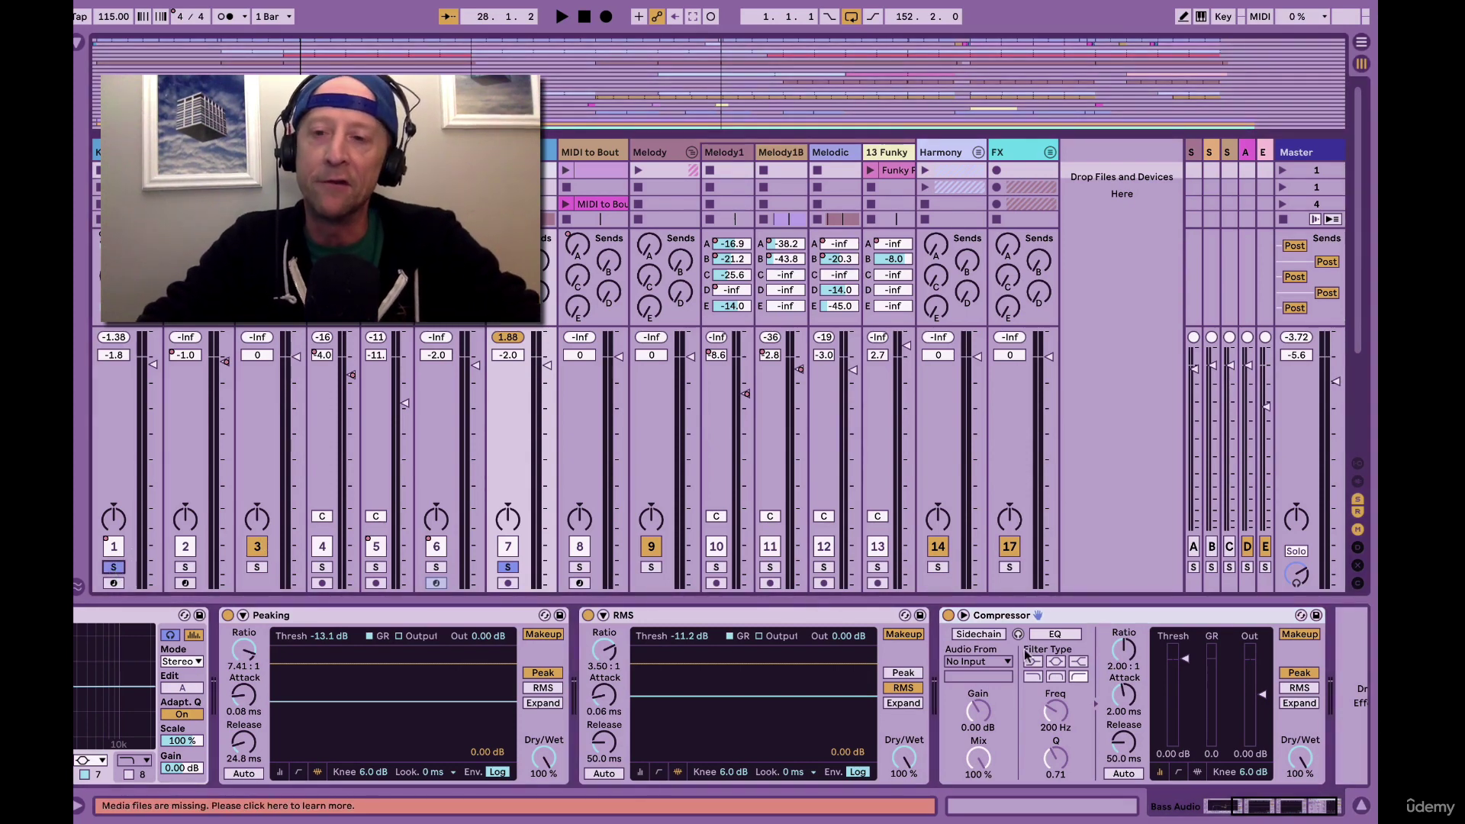
pyautogui.click(986, 635)
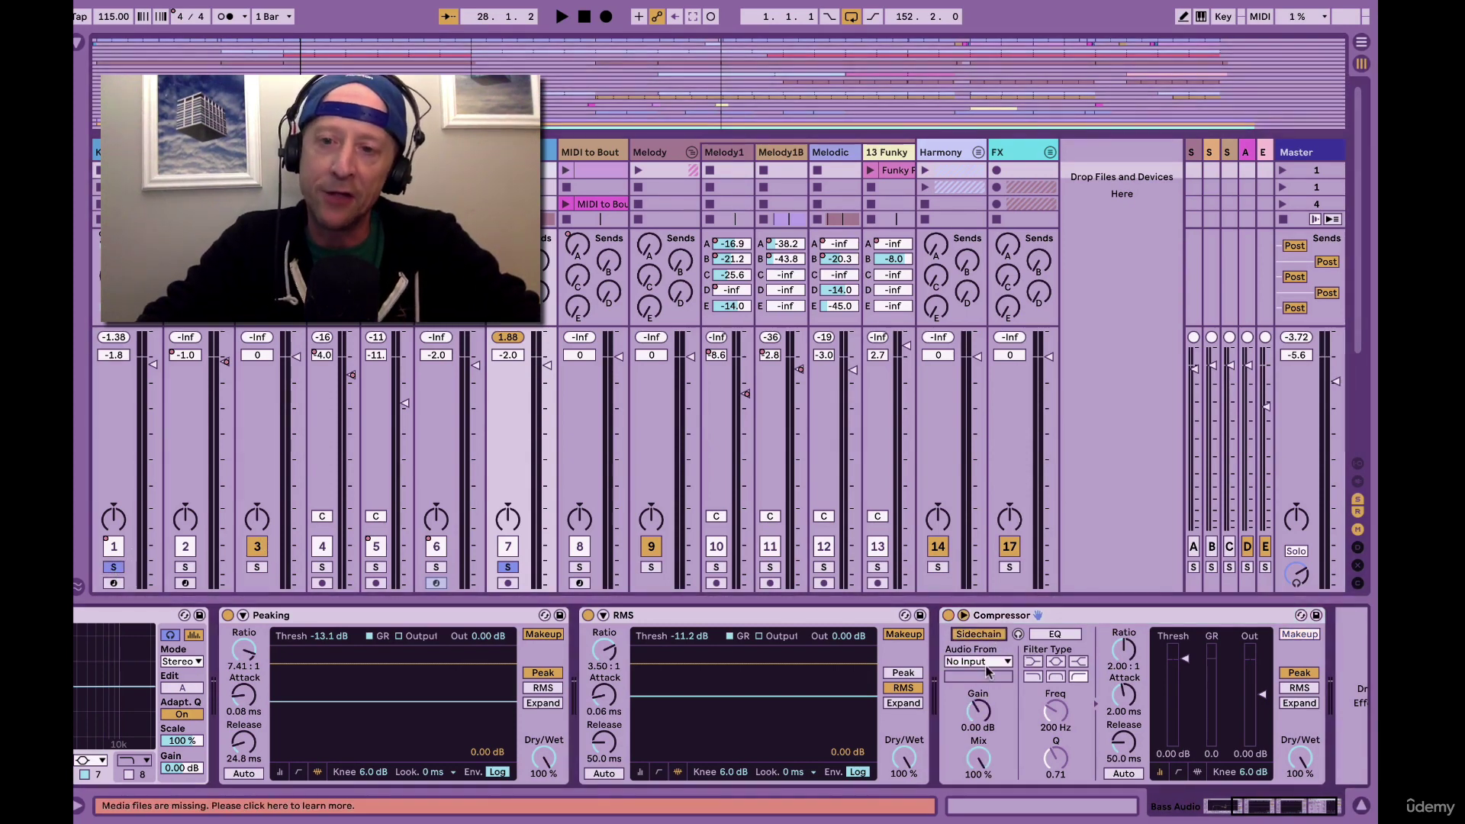
pyautogui.click(980, 661)
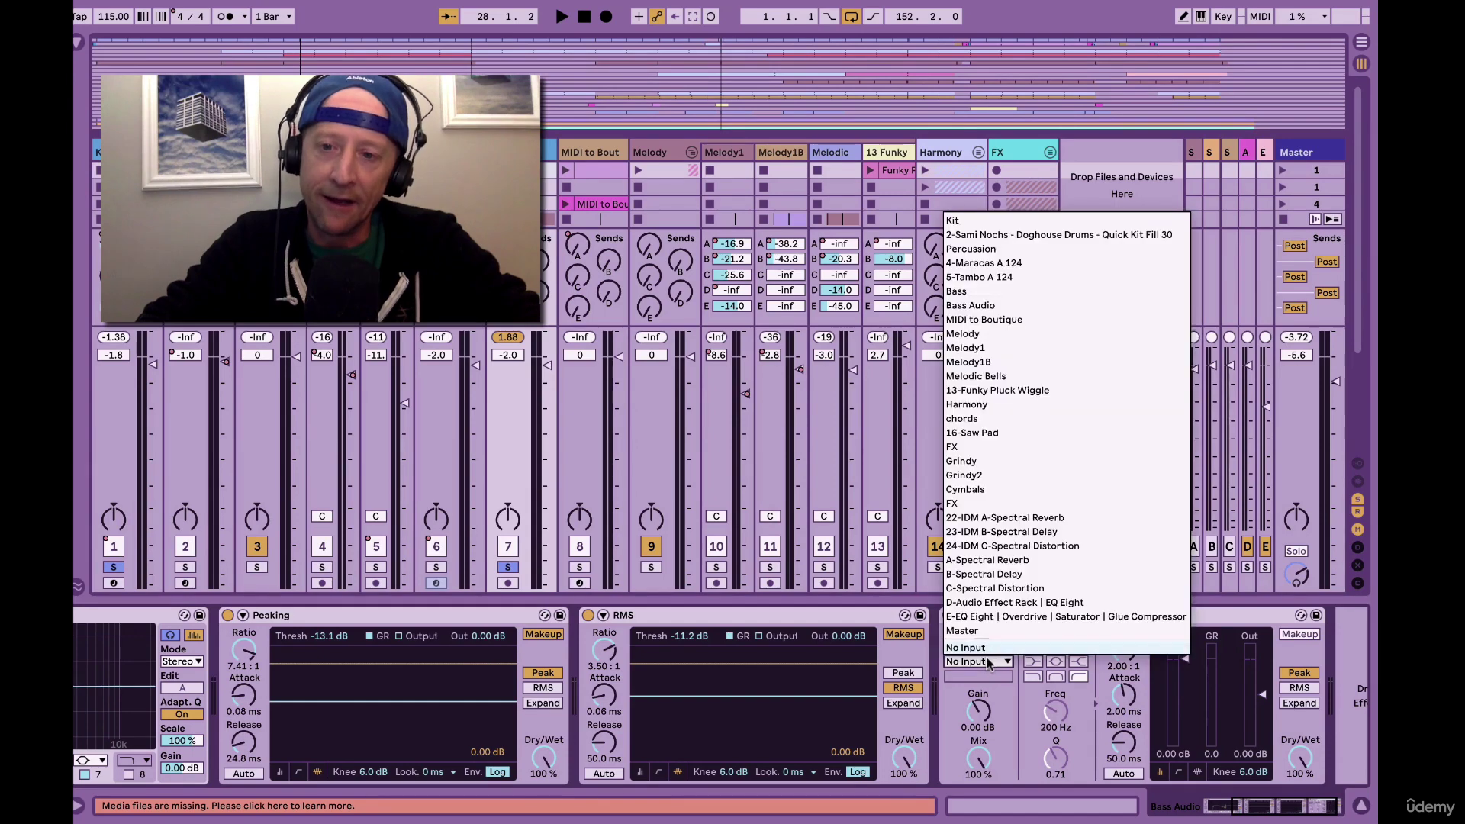
pyautogui.click(972, 222)
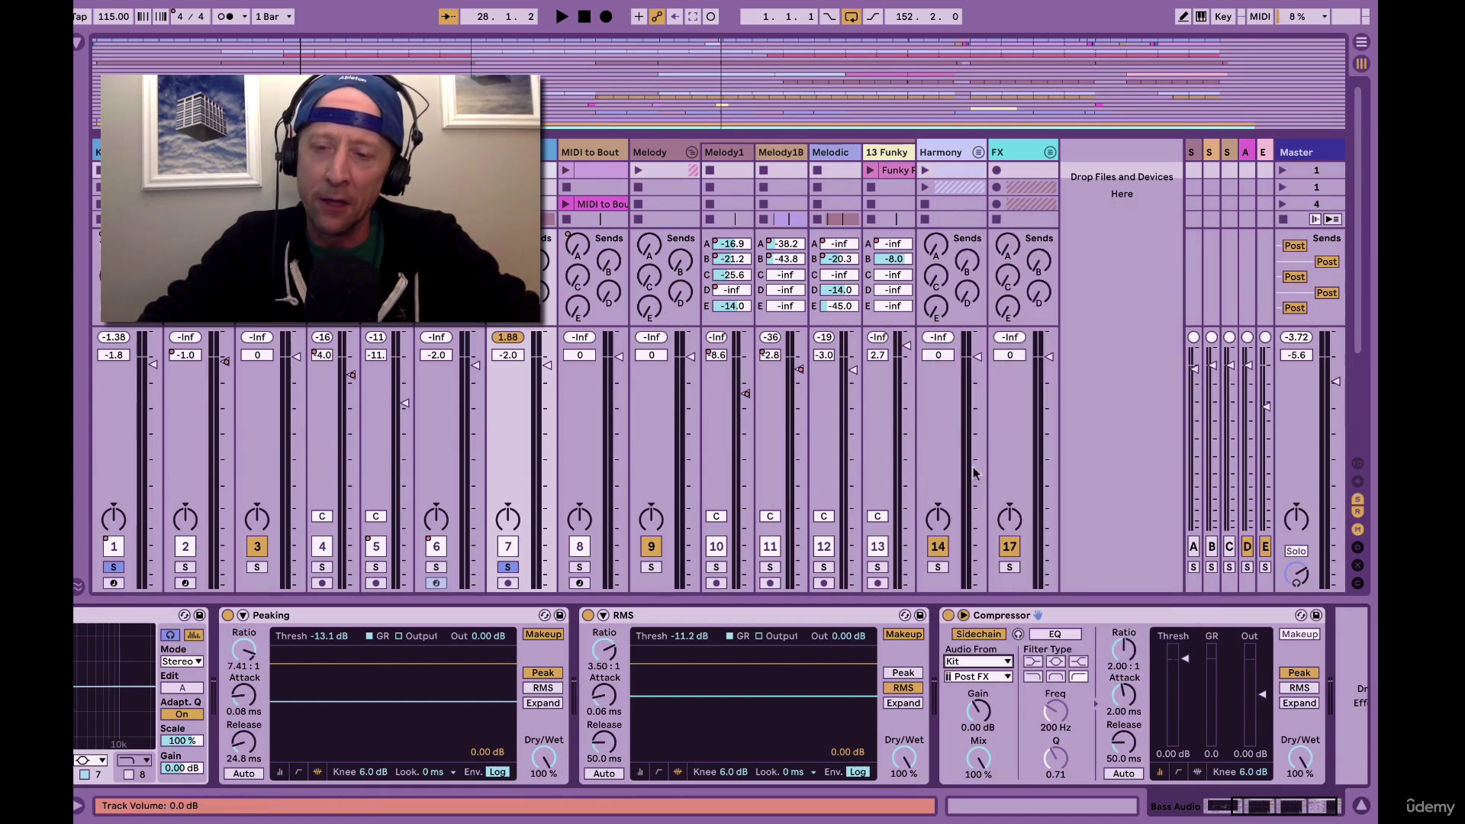
pyautogui.click(976, 677)
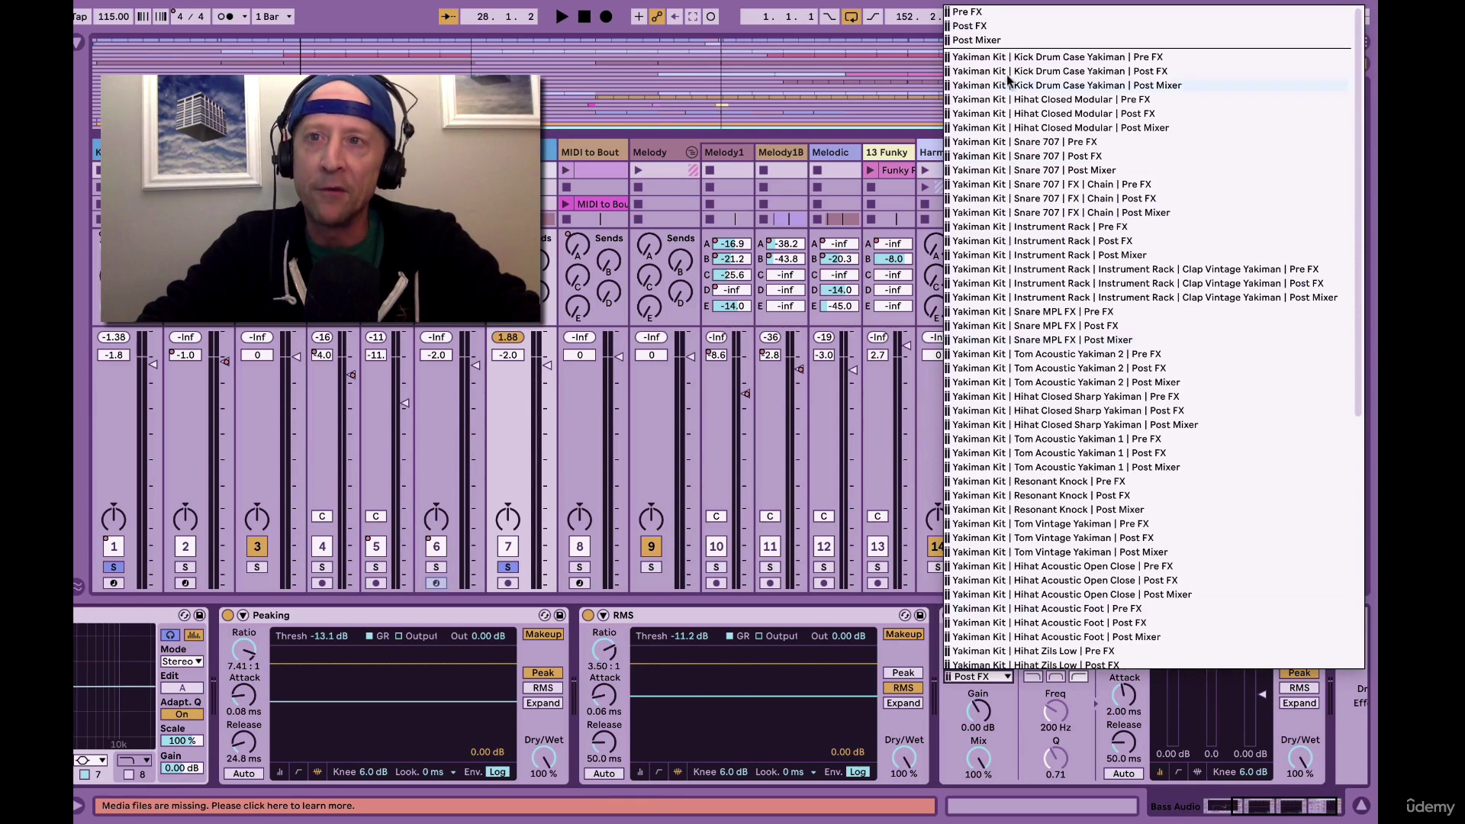
pyautogui.click(984, 677)
# Set the sidechained Compressor's threshold to -18.7 dB, ratio to 10.5:1 and attack to 0.03 ms during playback.
pyautogui.press('space')
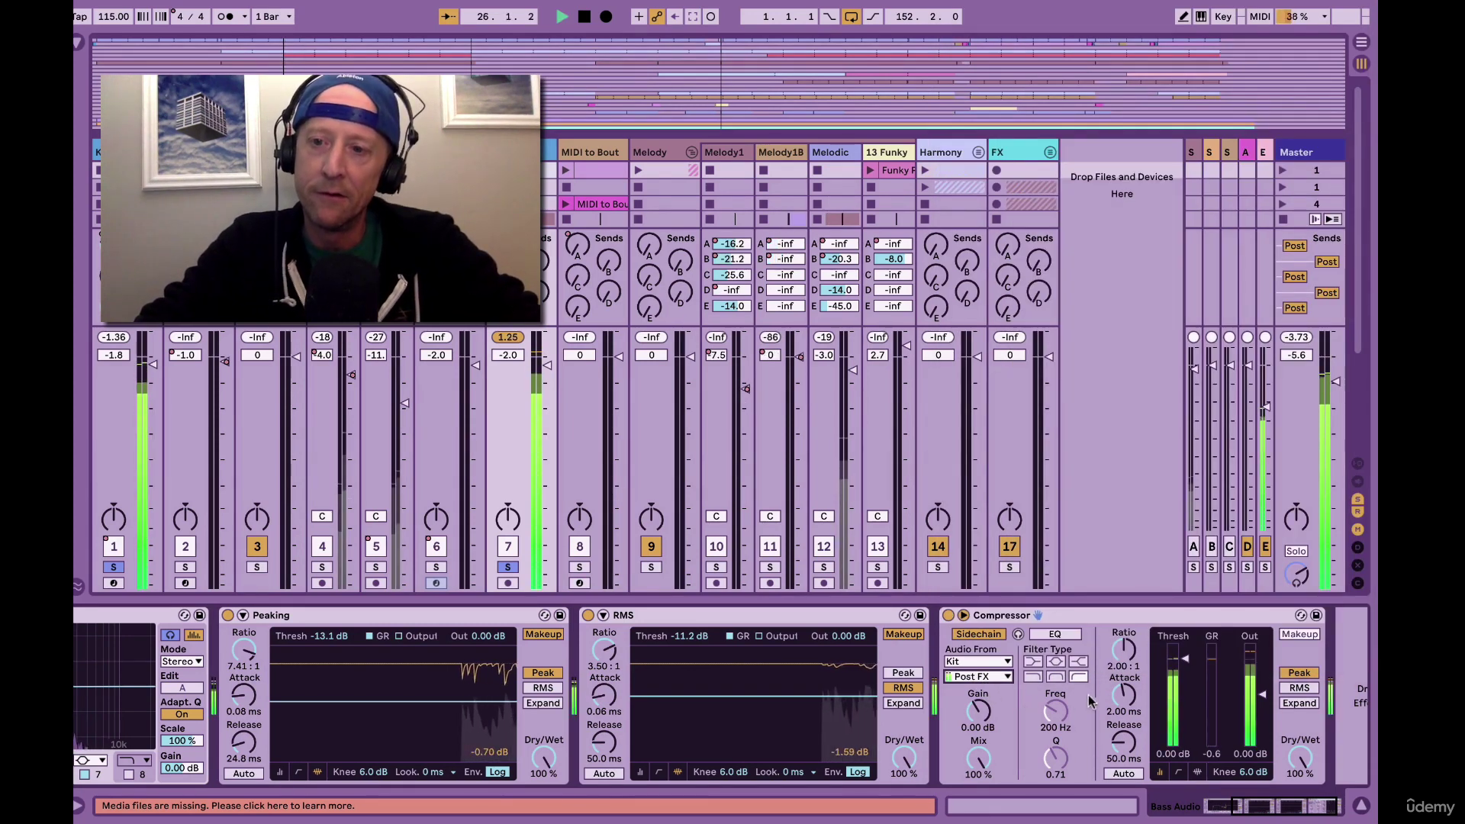
pyautogui.moveTo(1185, 657); pyautogui.dragTo(1185, 706)
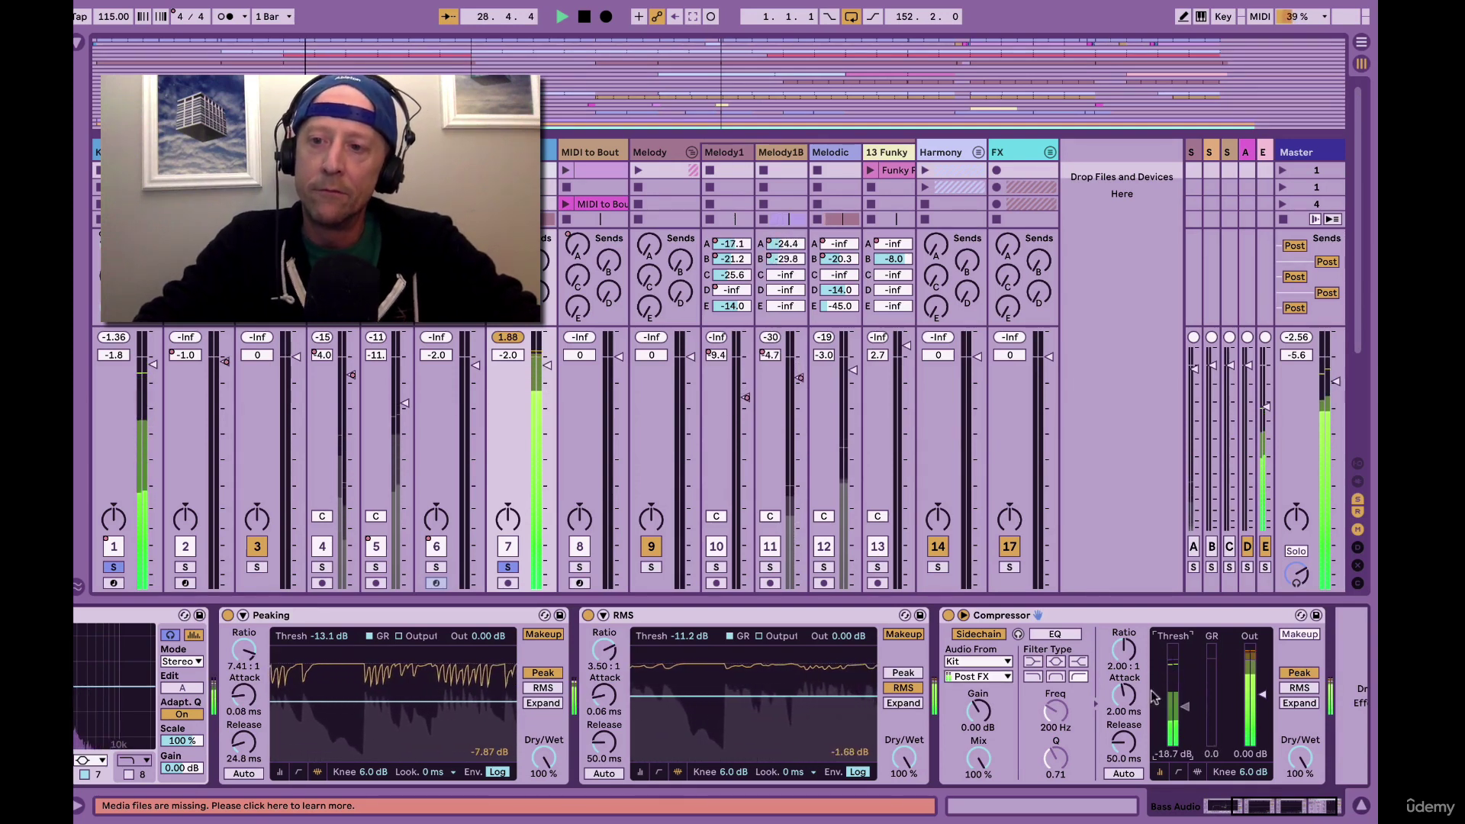
pyautogui.moveTo(1116, 658); pyautogui.dragTo(1123, 698)
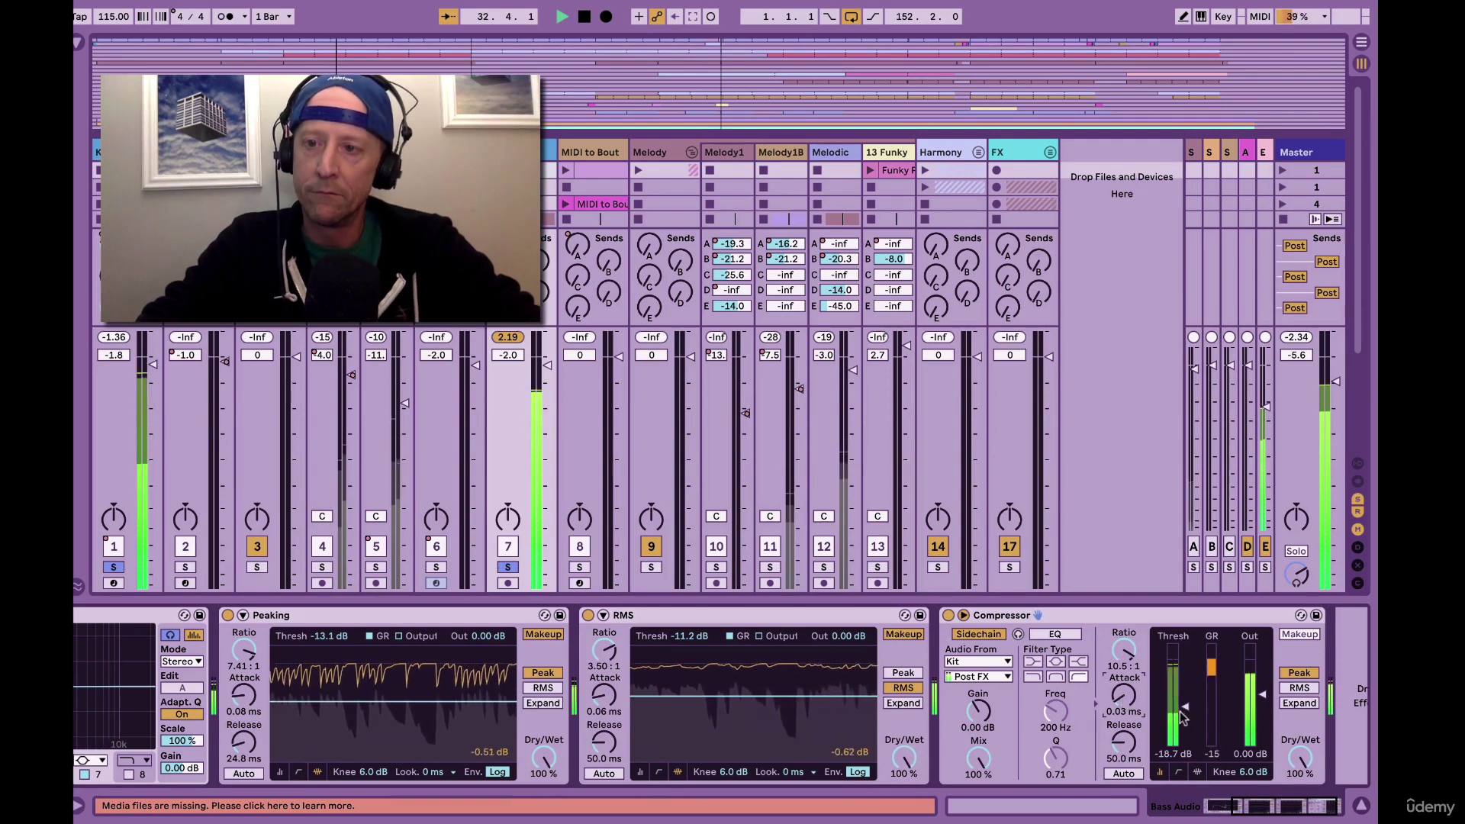
pyautogui.press('space')
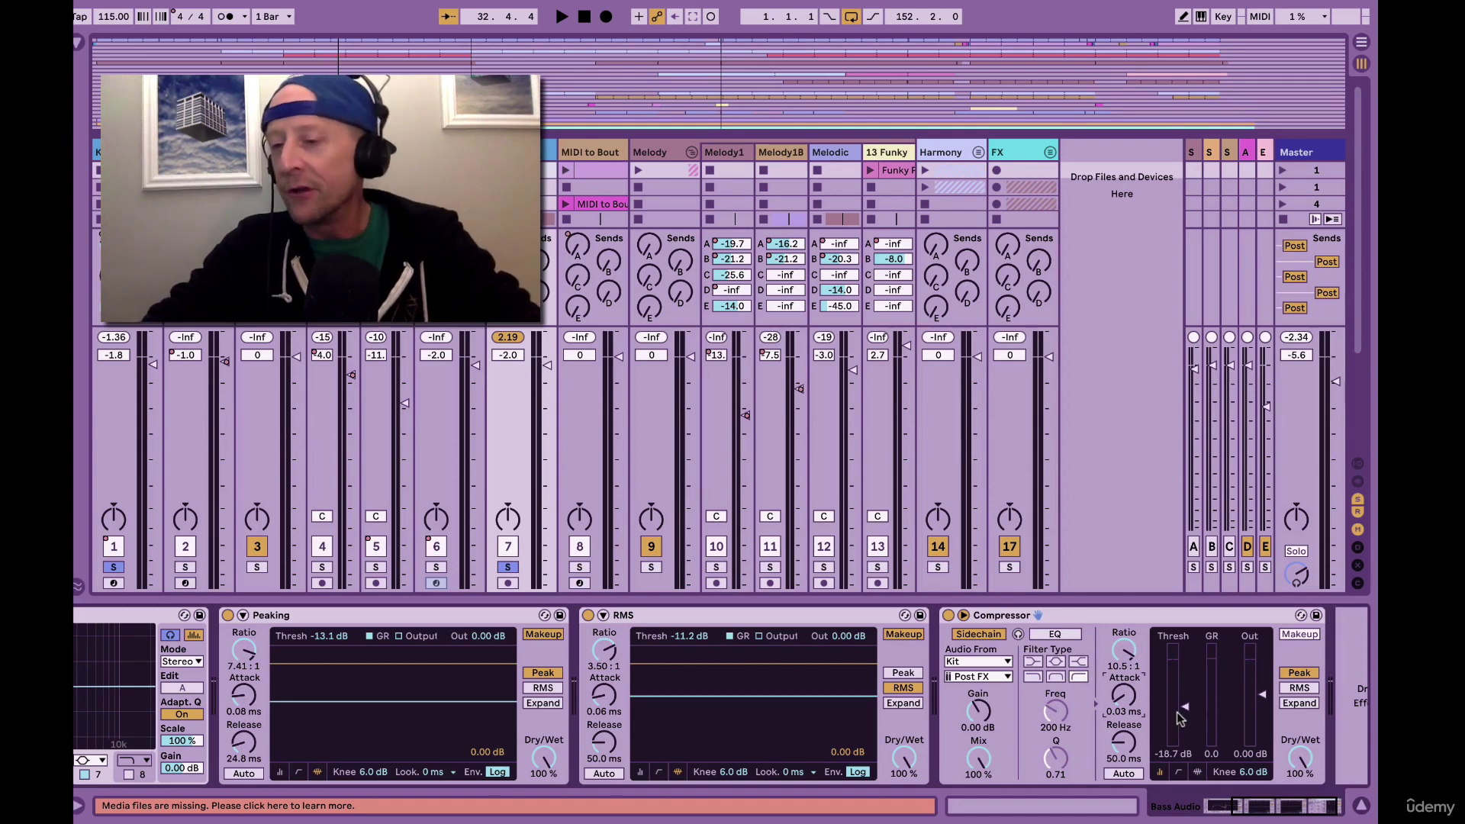
# Narrow the sidechain source to Yakiman Kit | Kick Drum Case Yakiman | Pre FX.
pyautogui.click(1005, 676)
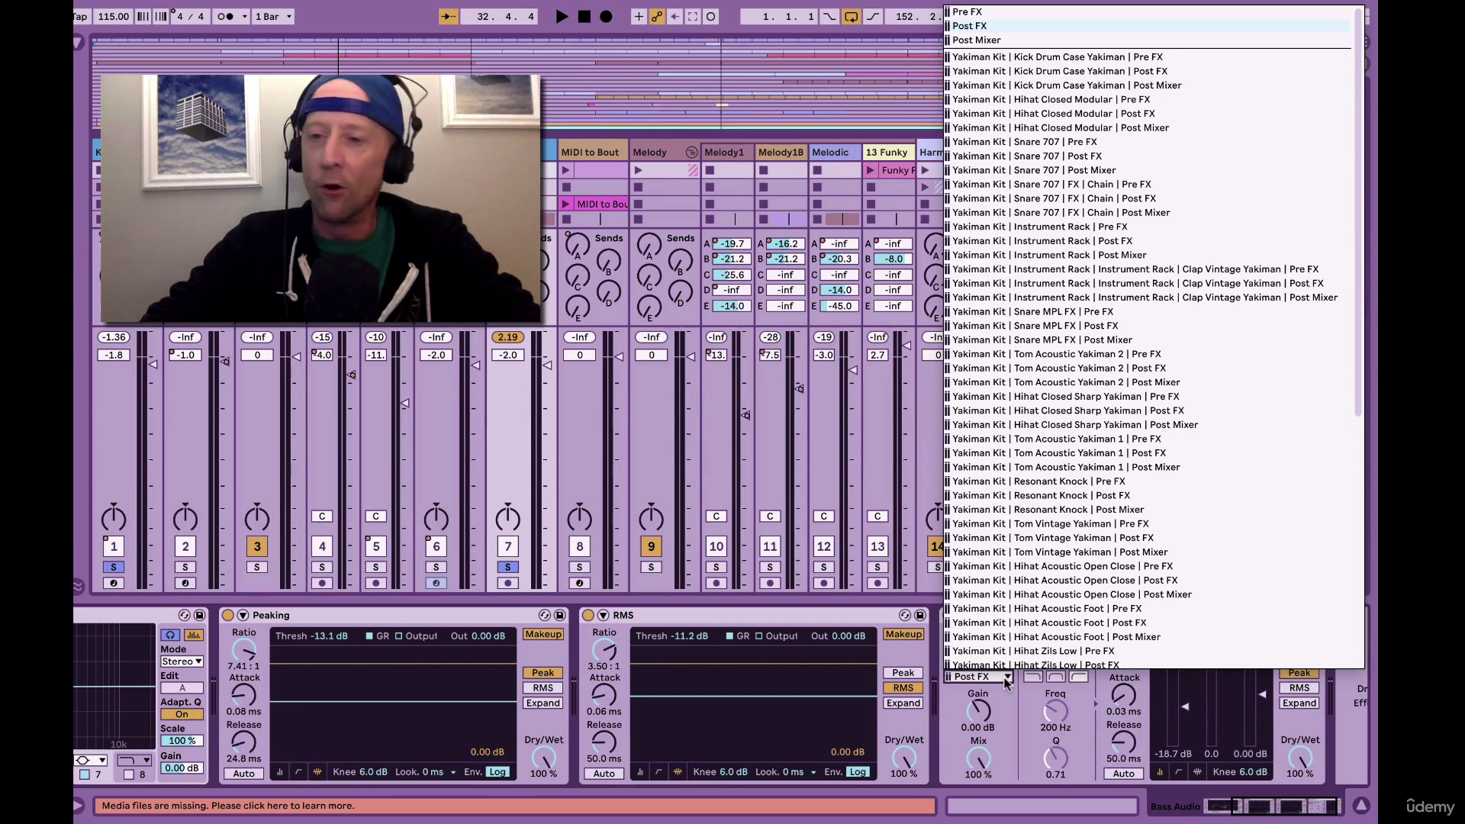
pyautogui.click(1006, 679)
pyautogui.click(1001, 677)
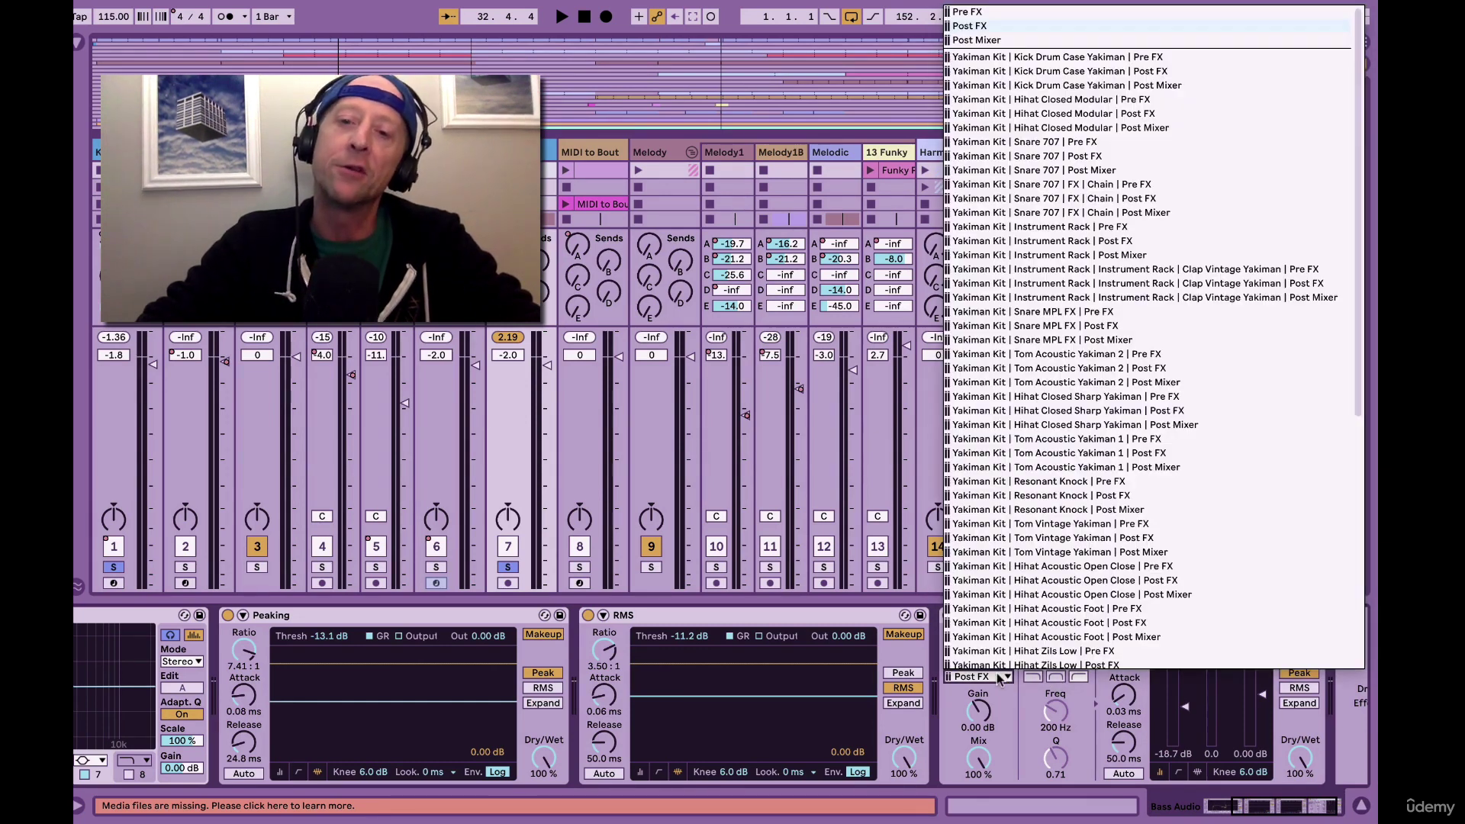
pyautogui.click(1083, 59)
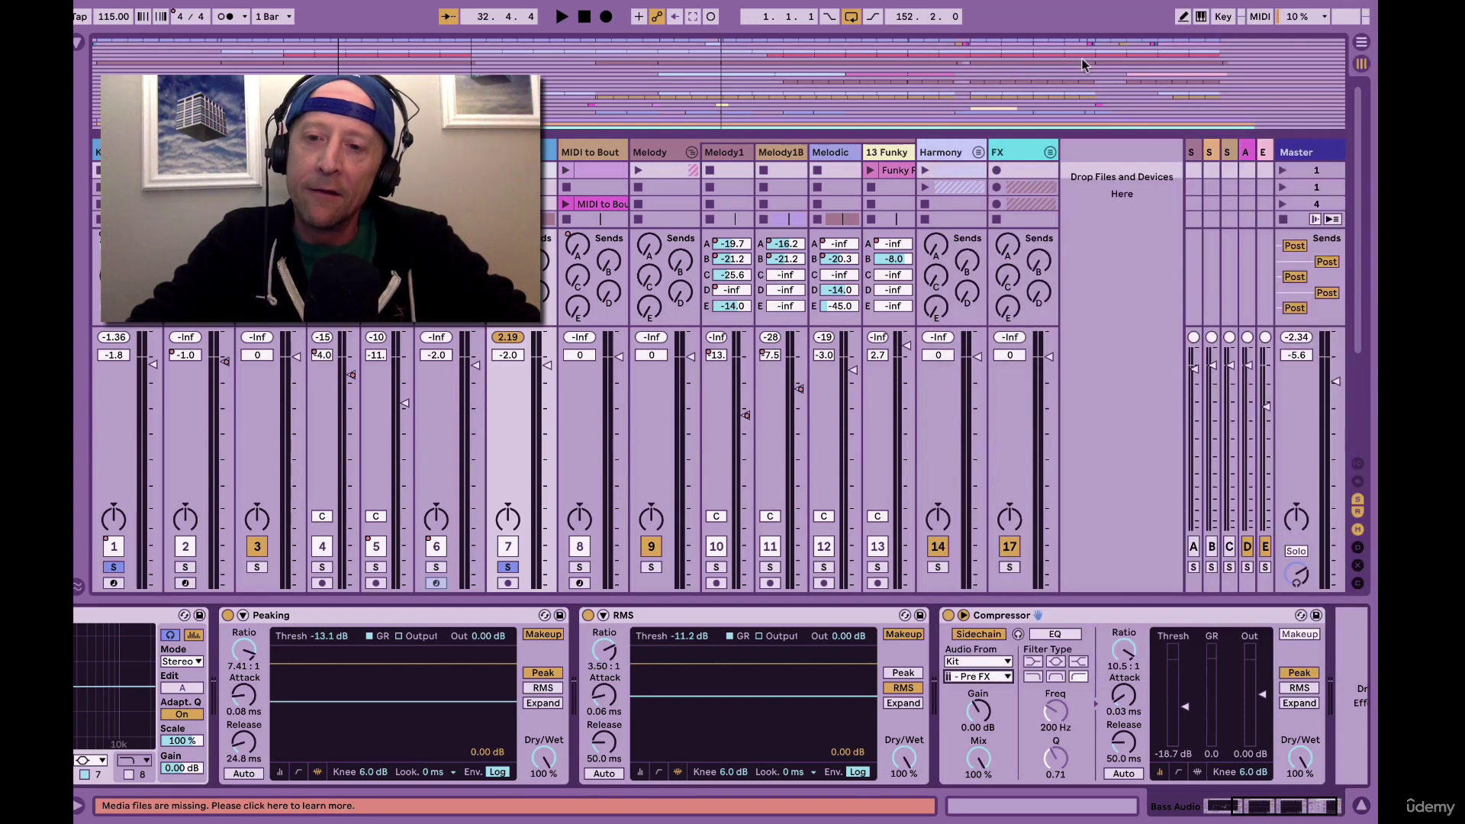
# Solo only the Bass Audio track, turn on sidechain listen and set the sidechain gain to 14.5 dB during playback.
pyautogui.click(508, 567)
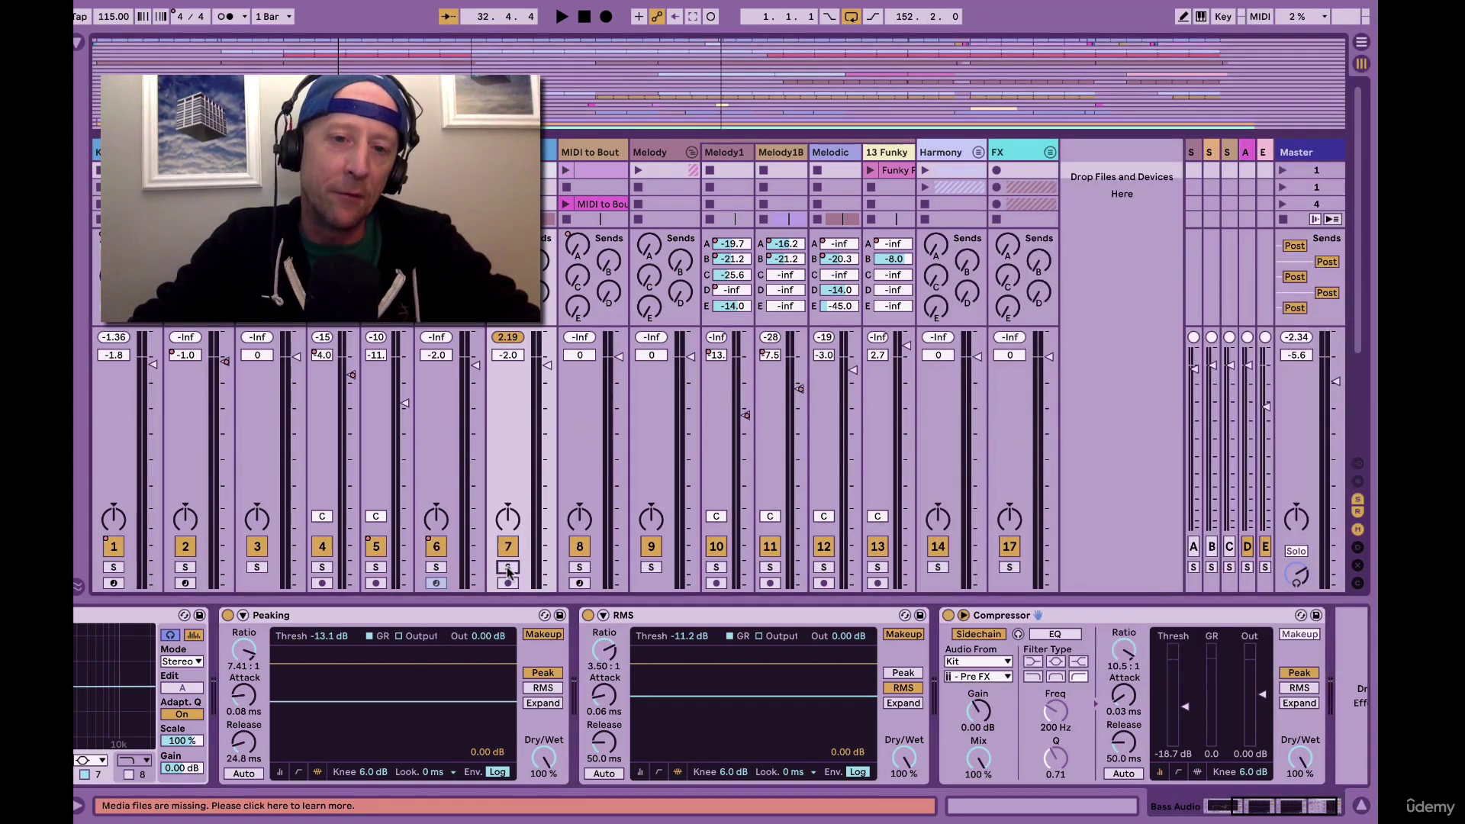
pyautogui.click(507, 567)
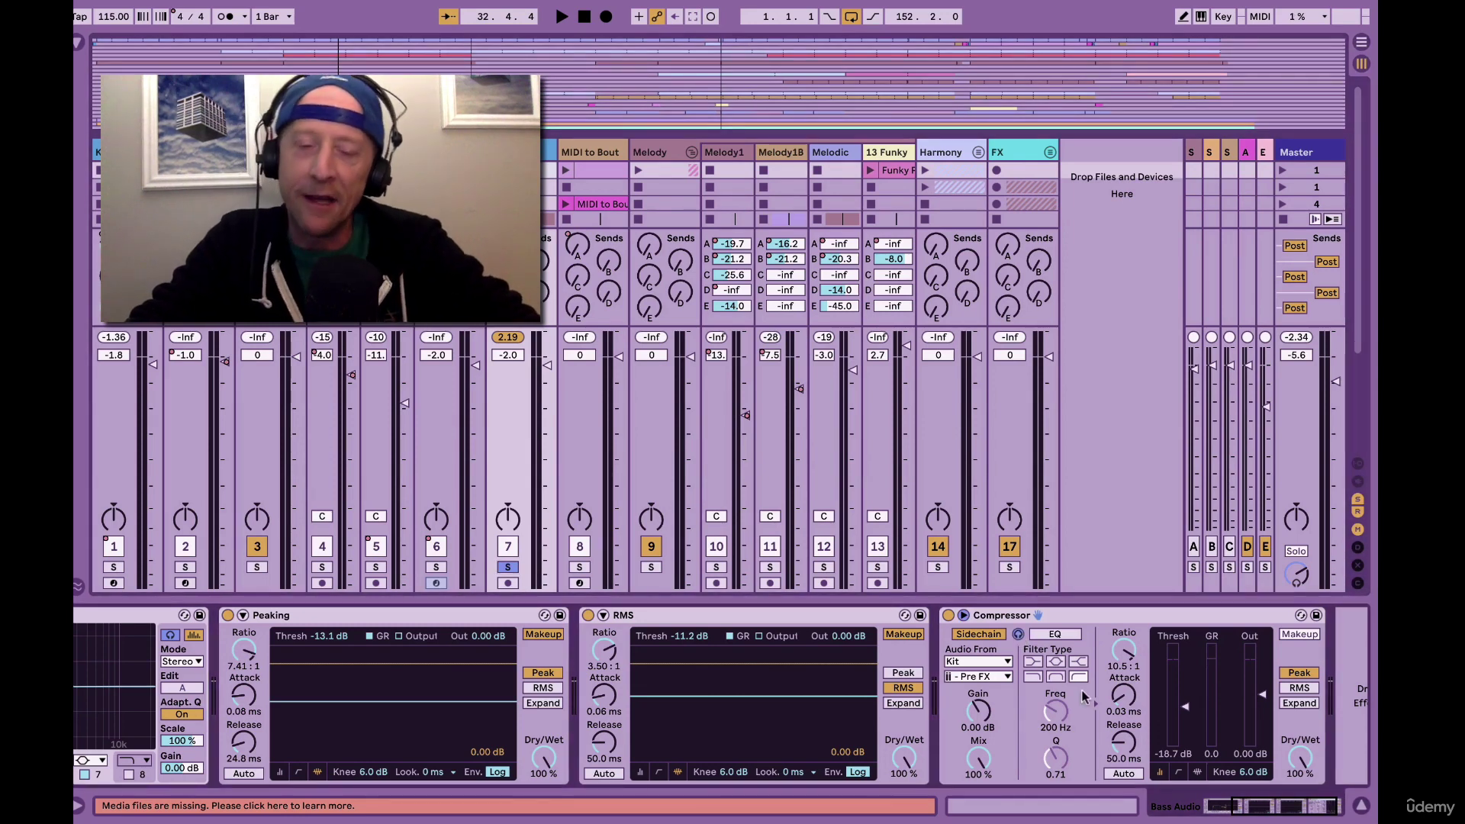
pyautogui.press('space')
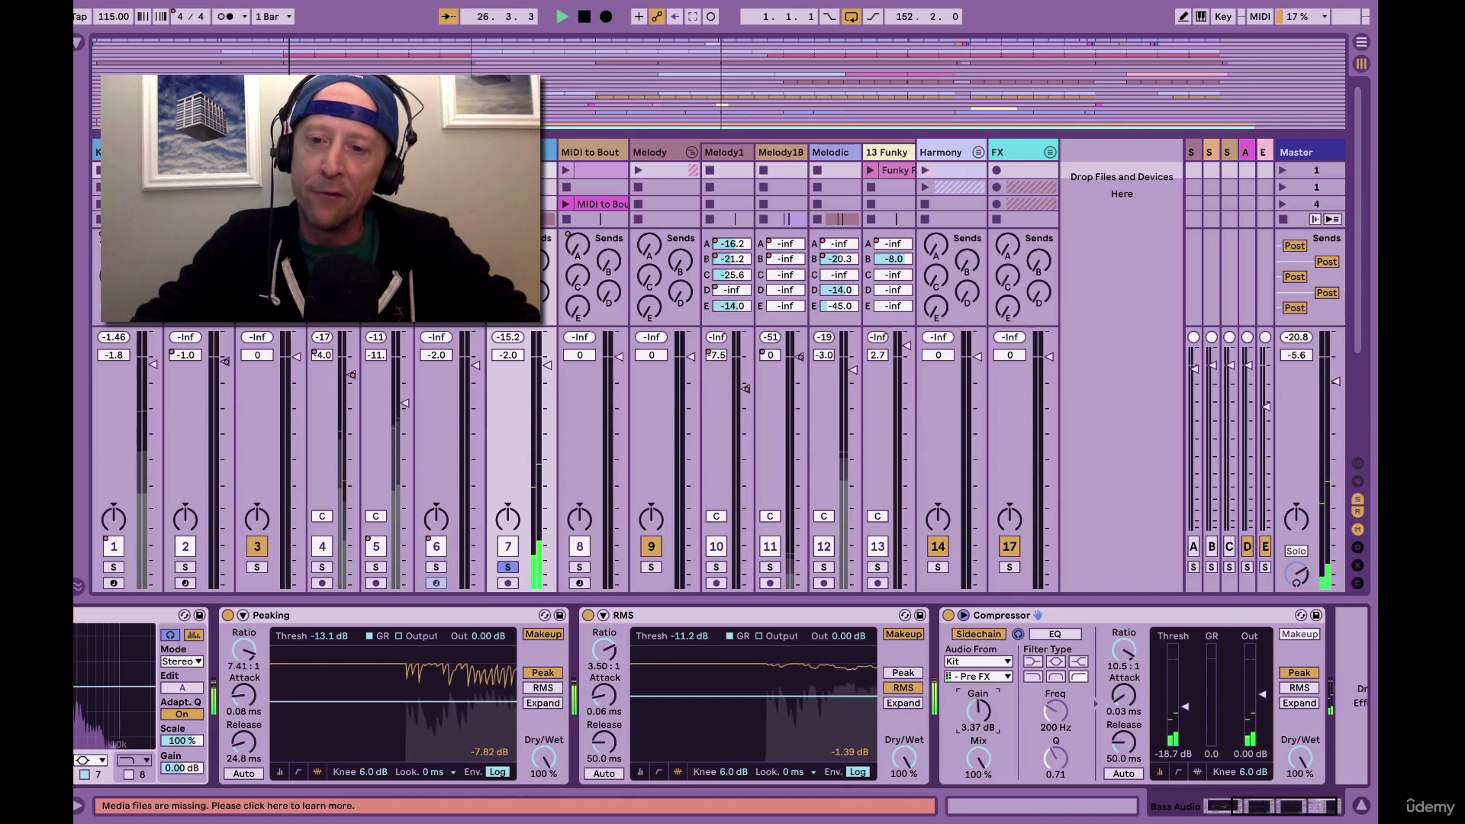
pyautogui.moveTo(983, 732); pyautogui.dragTo(978, 679)
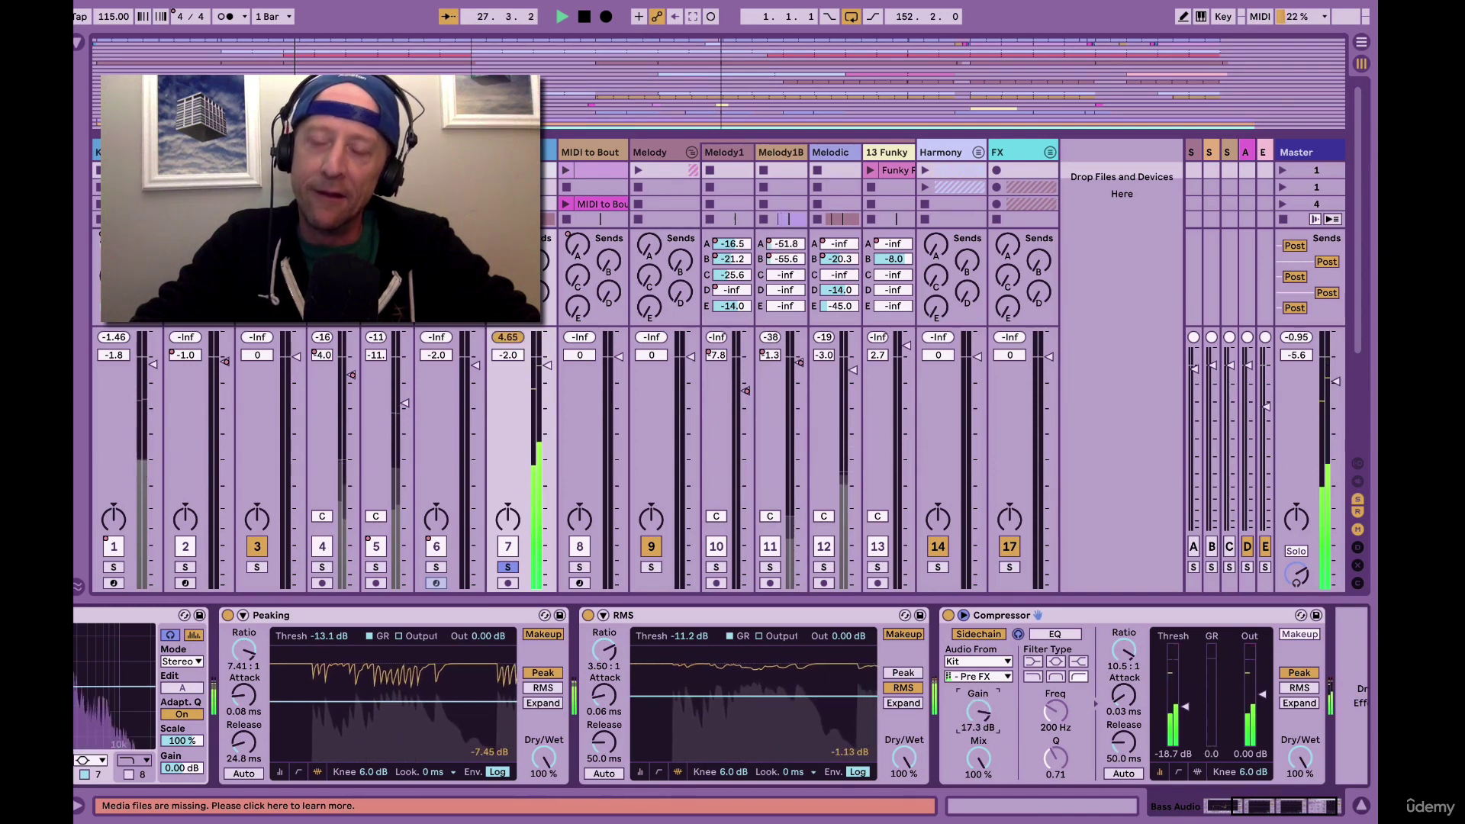
pyautogui.press('space')
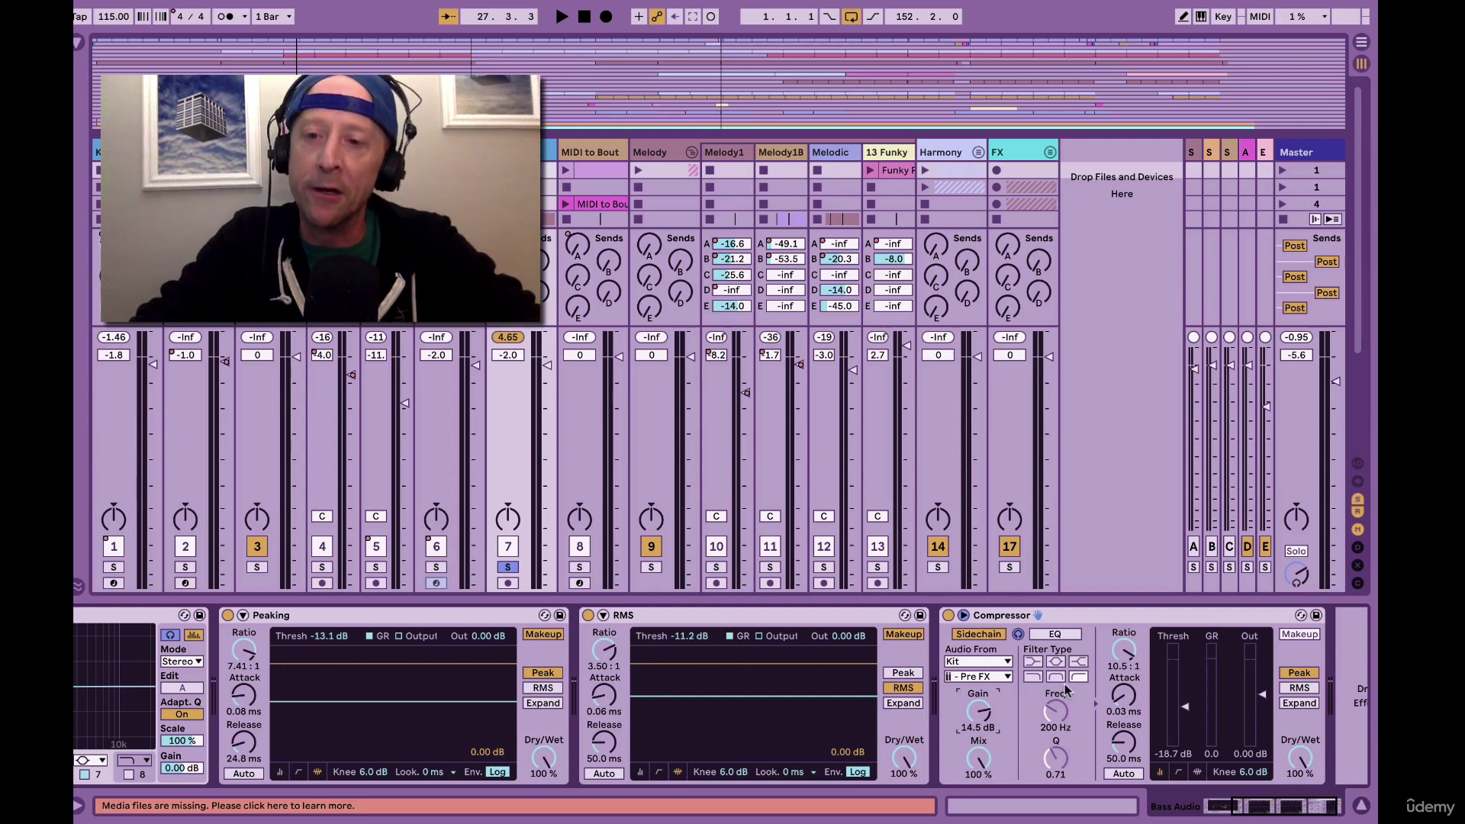
# Enable the sidechain EQ with a high-pass filter at 526 Hz and a Q of 6.29, and audition the filtered signal.
pyautogui.press('space')
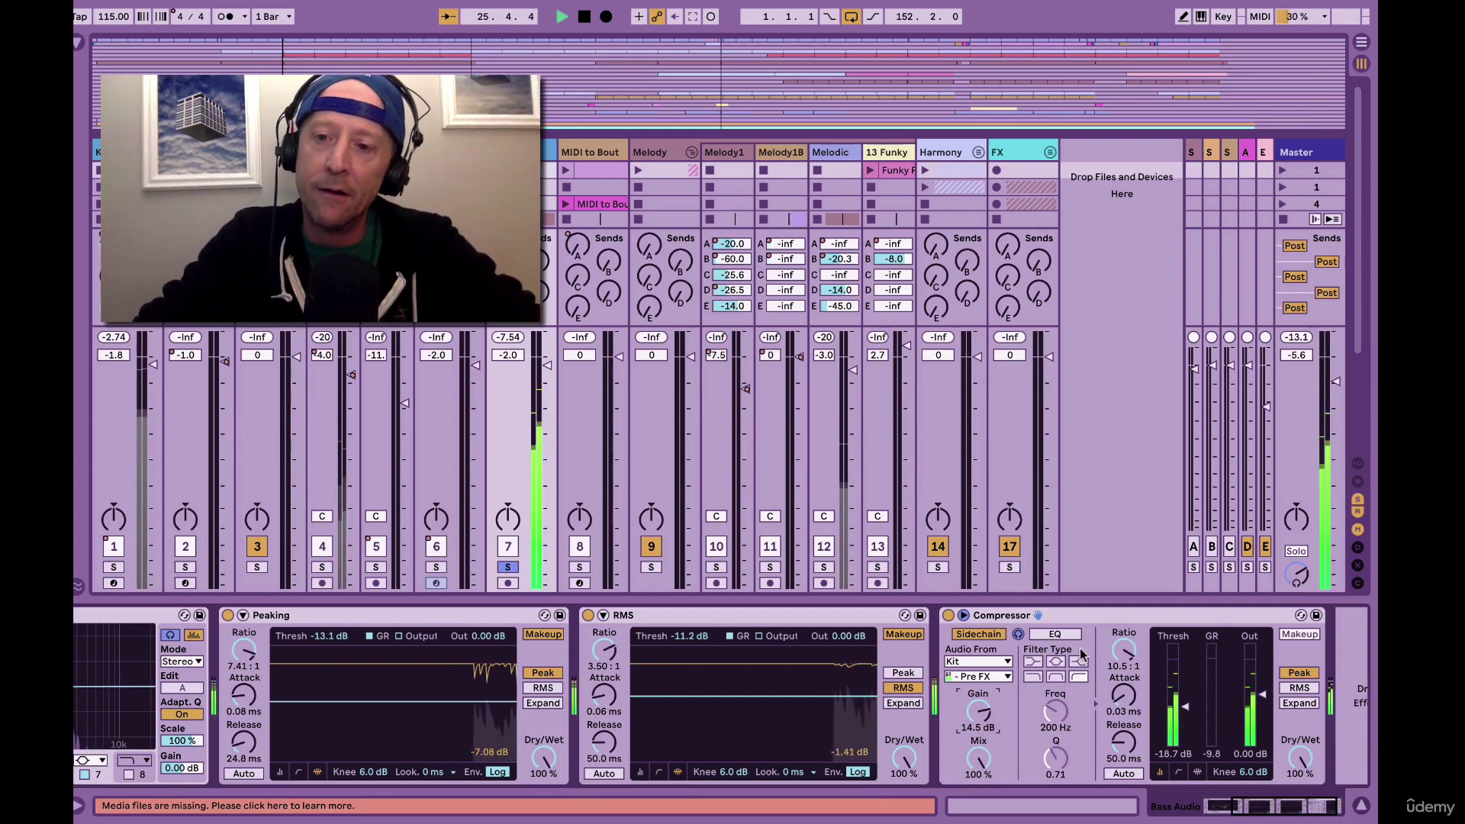
pyautogui.press('space')
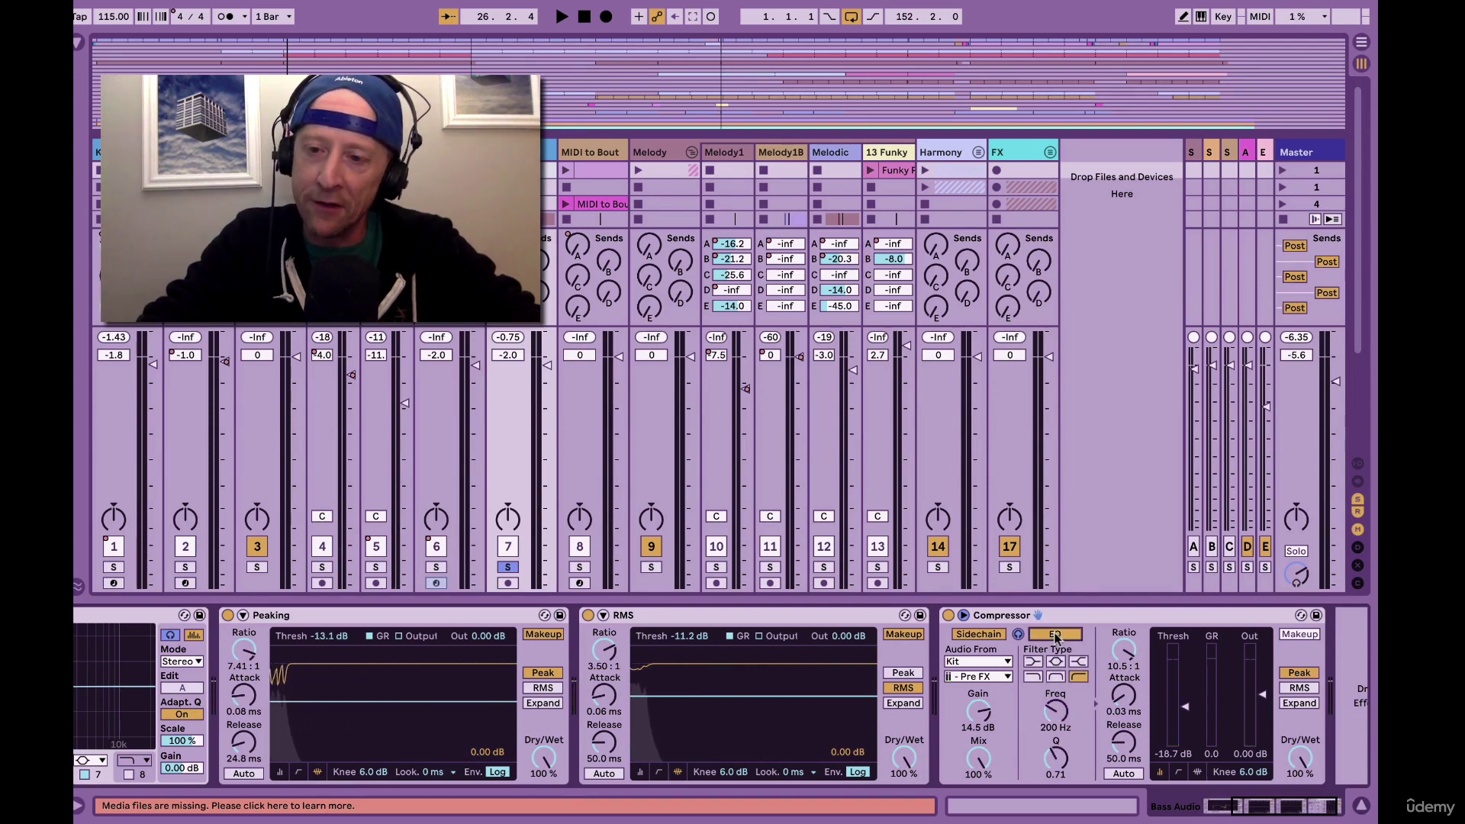
pyautogui.click(1078, 677)
pyautogui.moveTo(1055, 711); pyautogui.dragTo(1055, 690)
pyautogui.moveTo(1058, 755)
pyautogui.mouseDown()
pyautogui.moveTo(1058, 724)
pyautogui.moveTo(1056, 765)
pyautogui.moveTo(1056, 749)
pyautogui.mouseUp()
pyautogui.press('space')
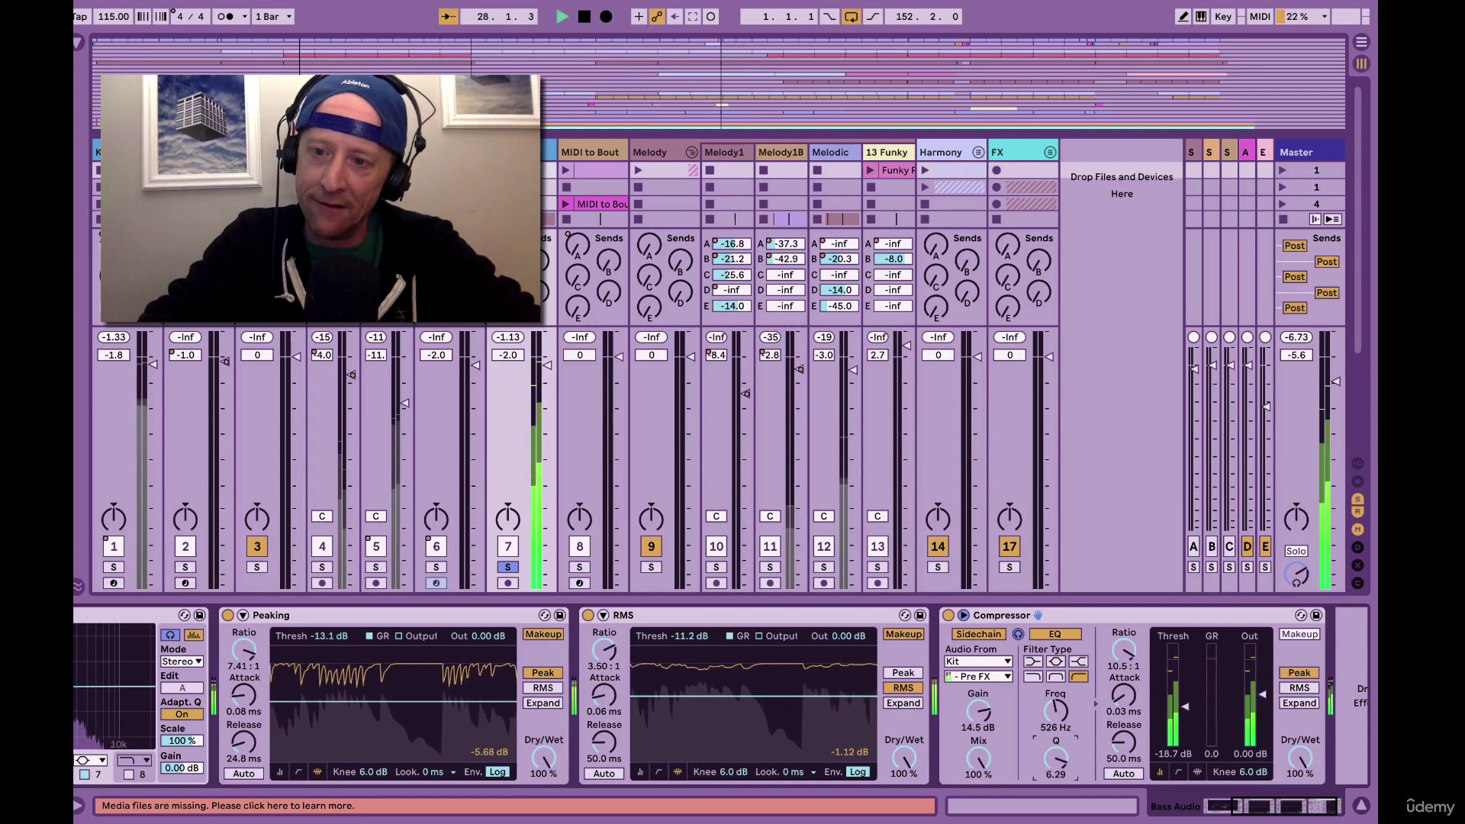
# Switch the sidechained Compressor to its activity view and lower its threshold to -30.3 dB during playback.
pyautogui.press('space')
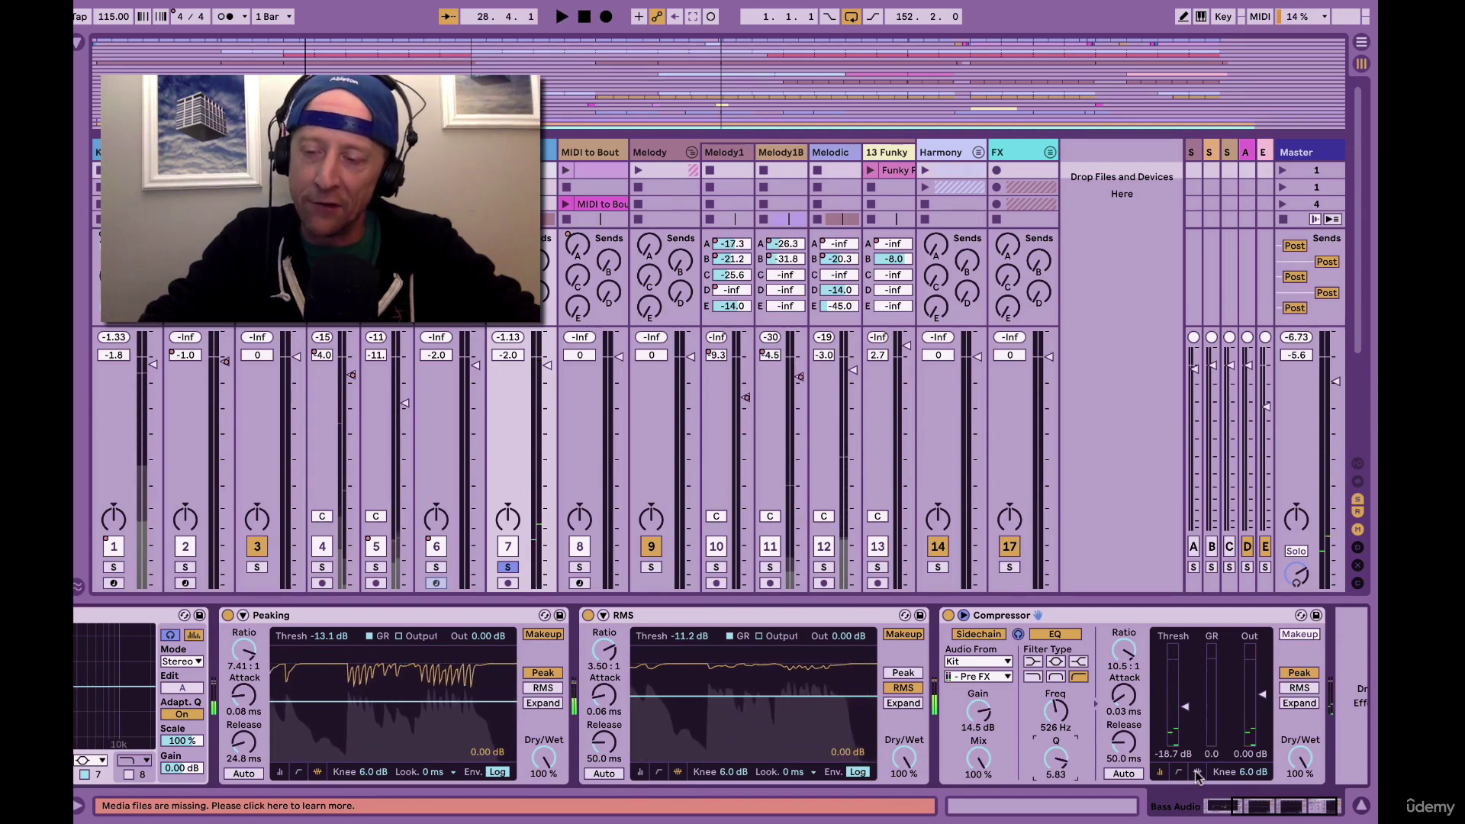
pyautogui.click(1198, 772)
pyautogui.press('space')
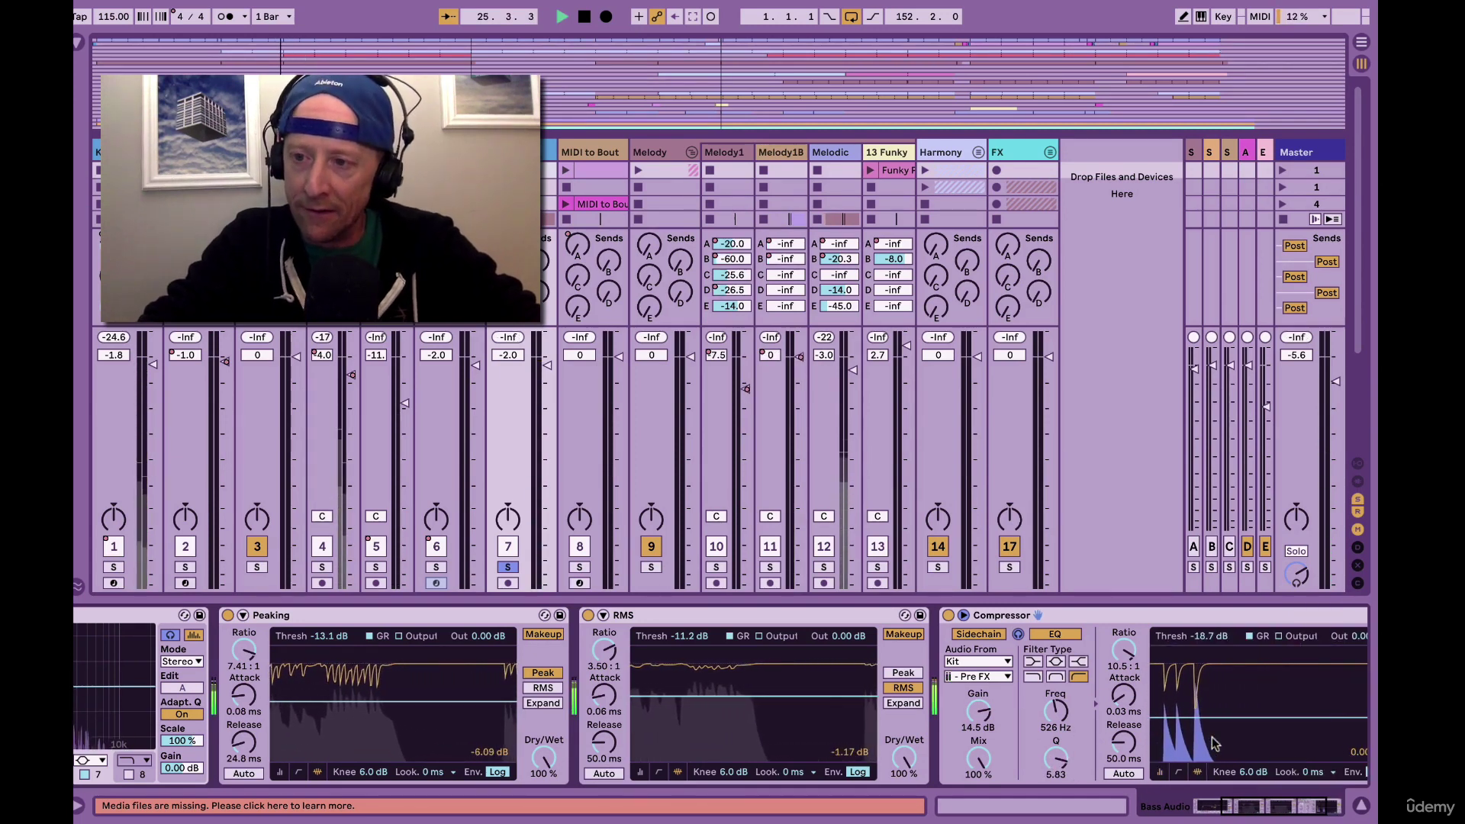
pyautogui.hscroll(3, 1214, 744)
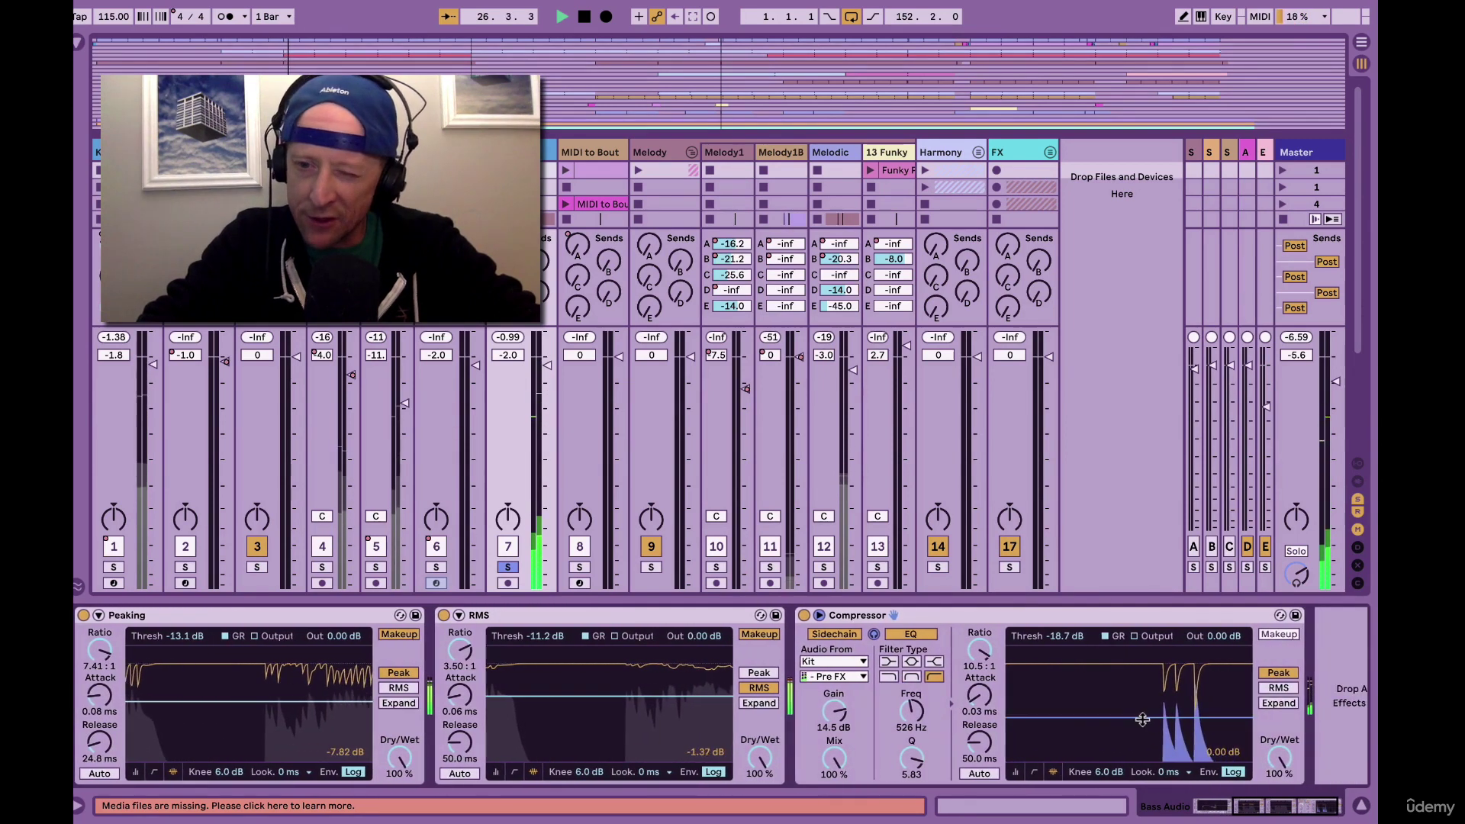
pyautogui.moveTo(1215, 746); pyautogui.dragTo(1215, 759)
pyautogui.moveTo(1142, 731); pyautogui.dragTo(1142, 734)
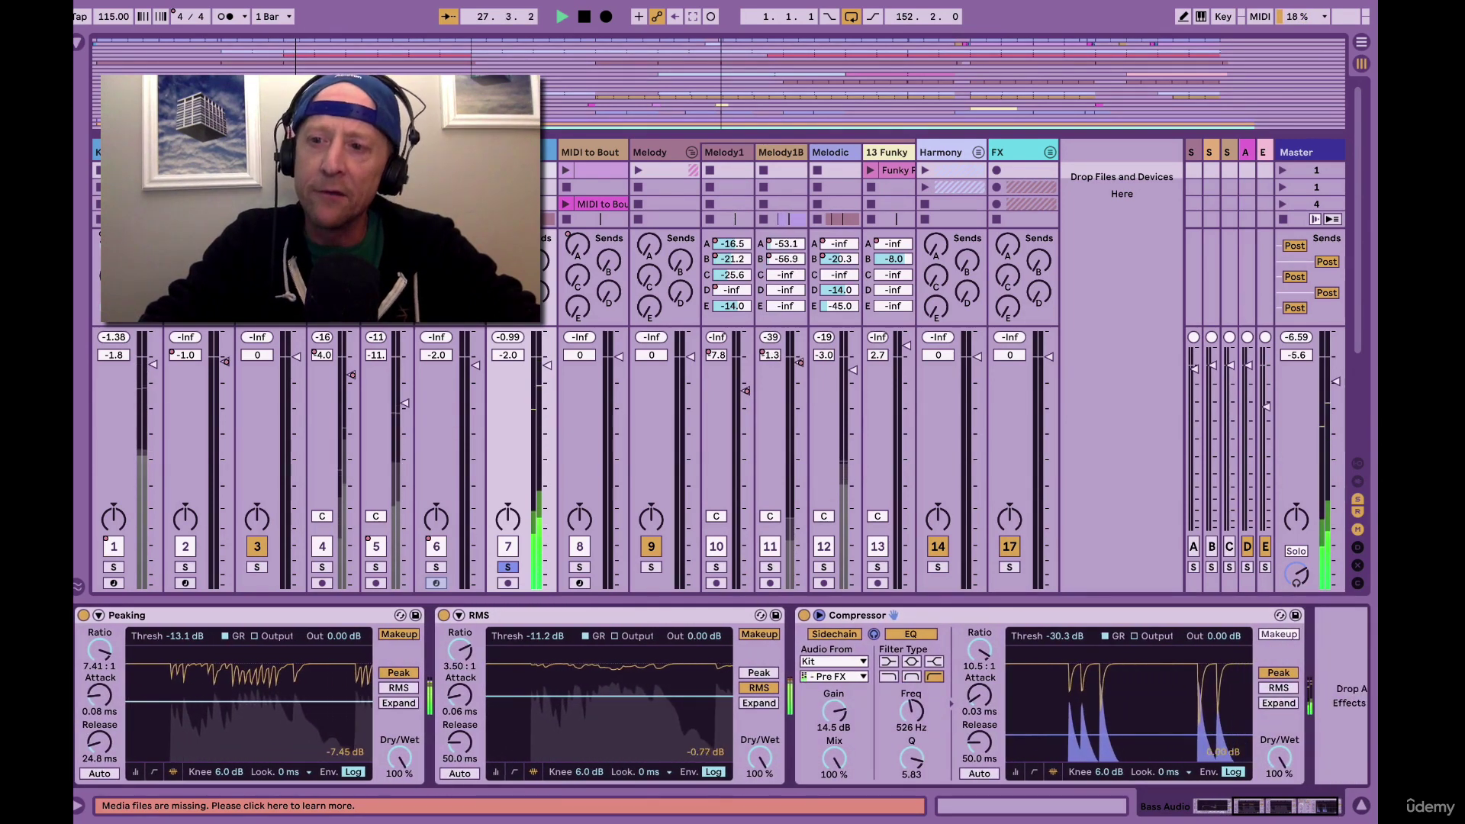
pyautogui.press('space')
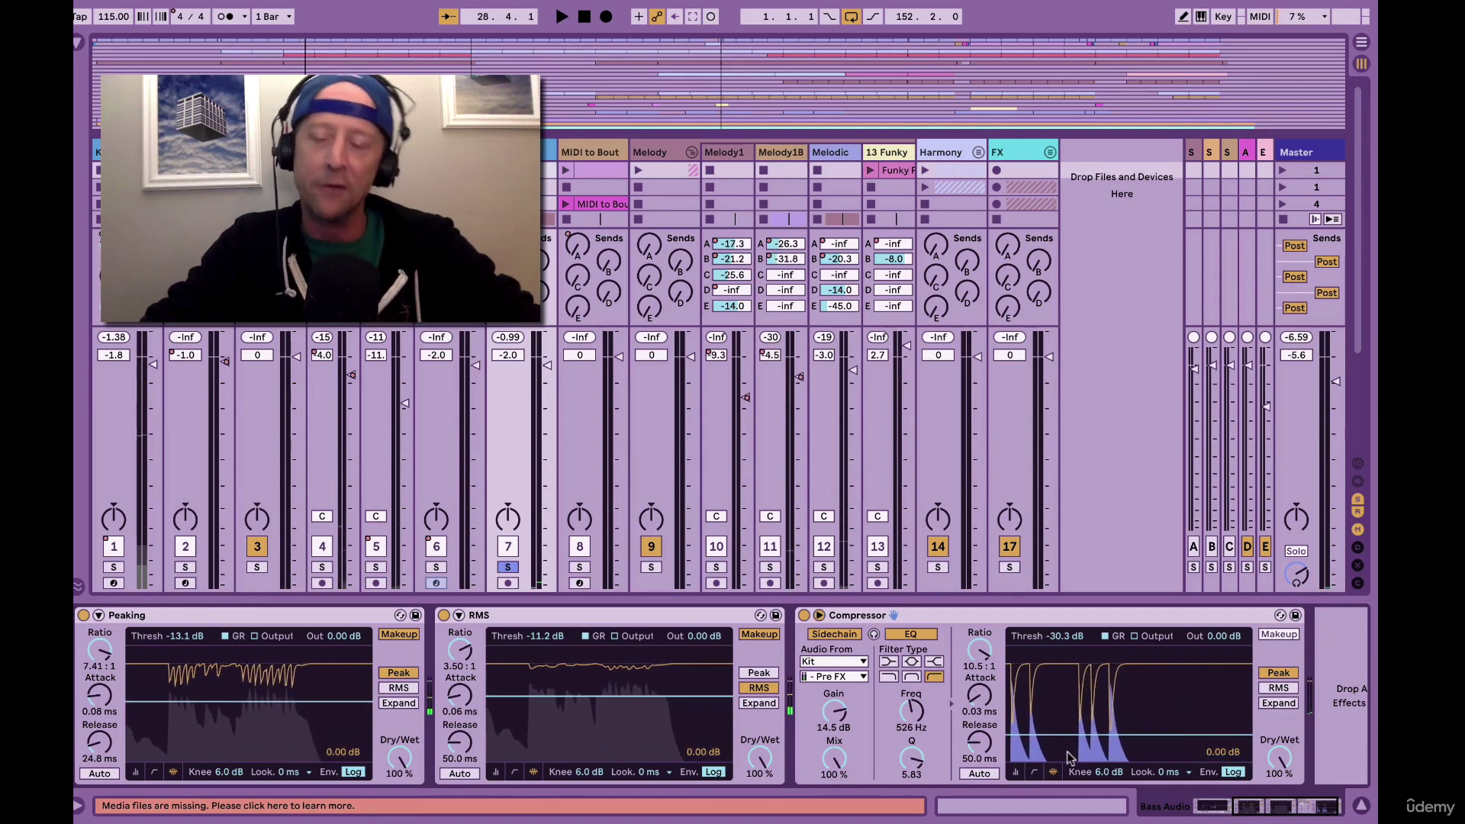
# Set the sidechained Compressor's attack to 4.16 ms and lookahead to 10 ms, auditioning the bass before and after.
pyautogui.press('space')
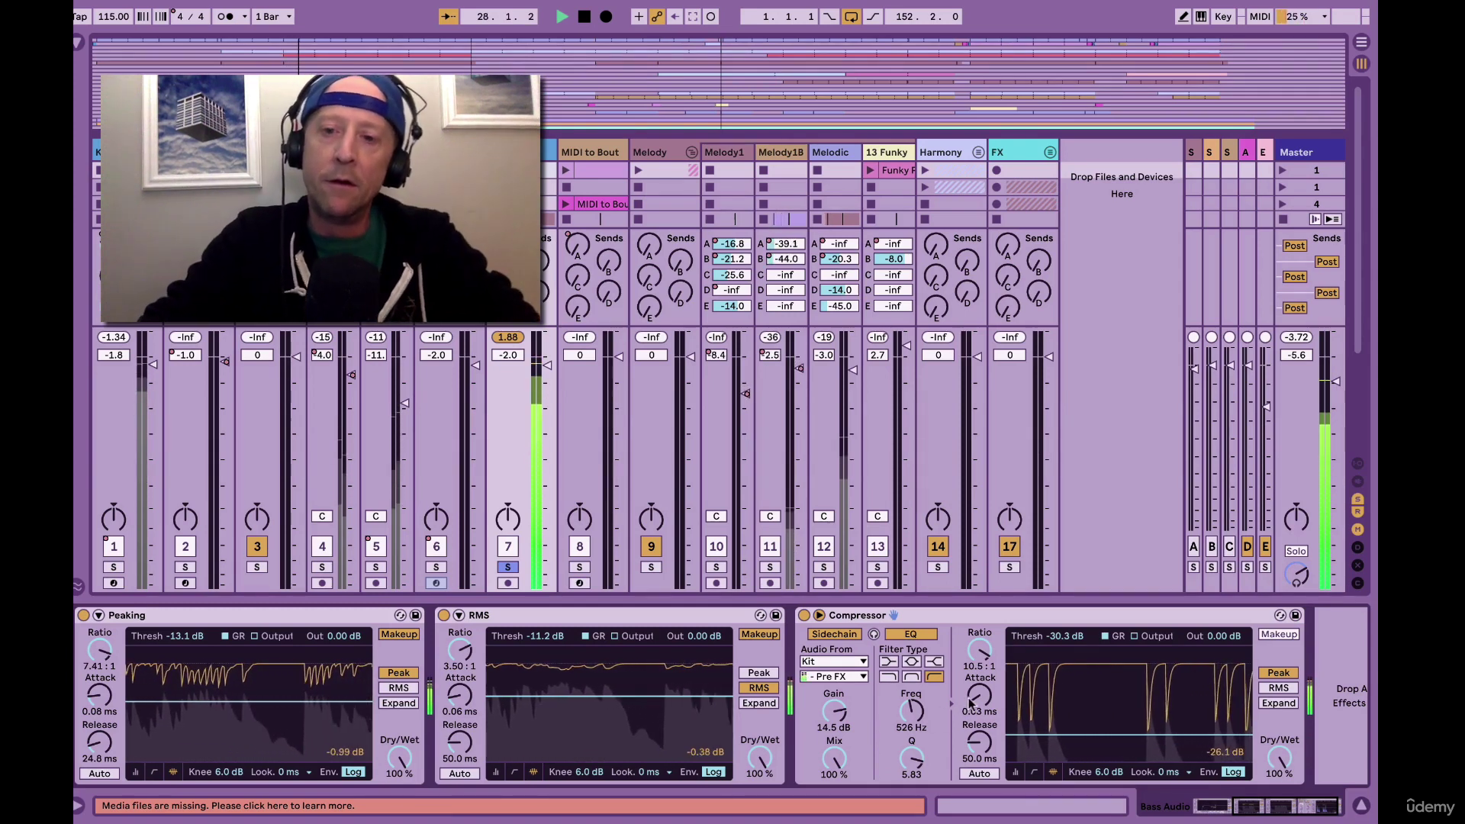
pyautogui.press('space')
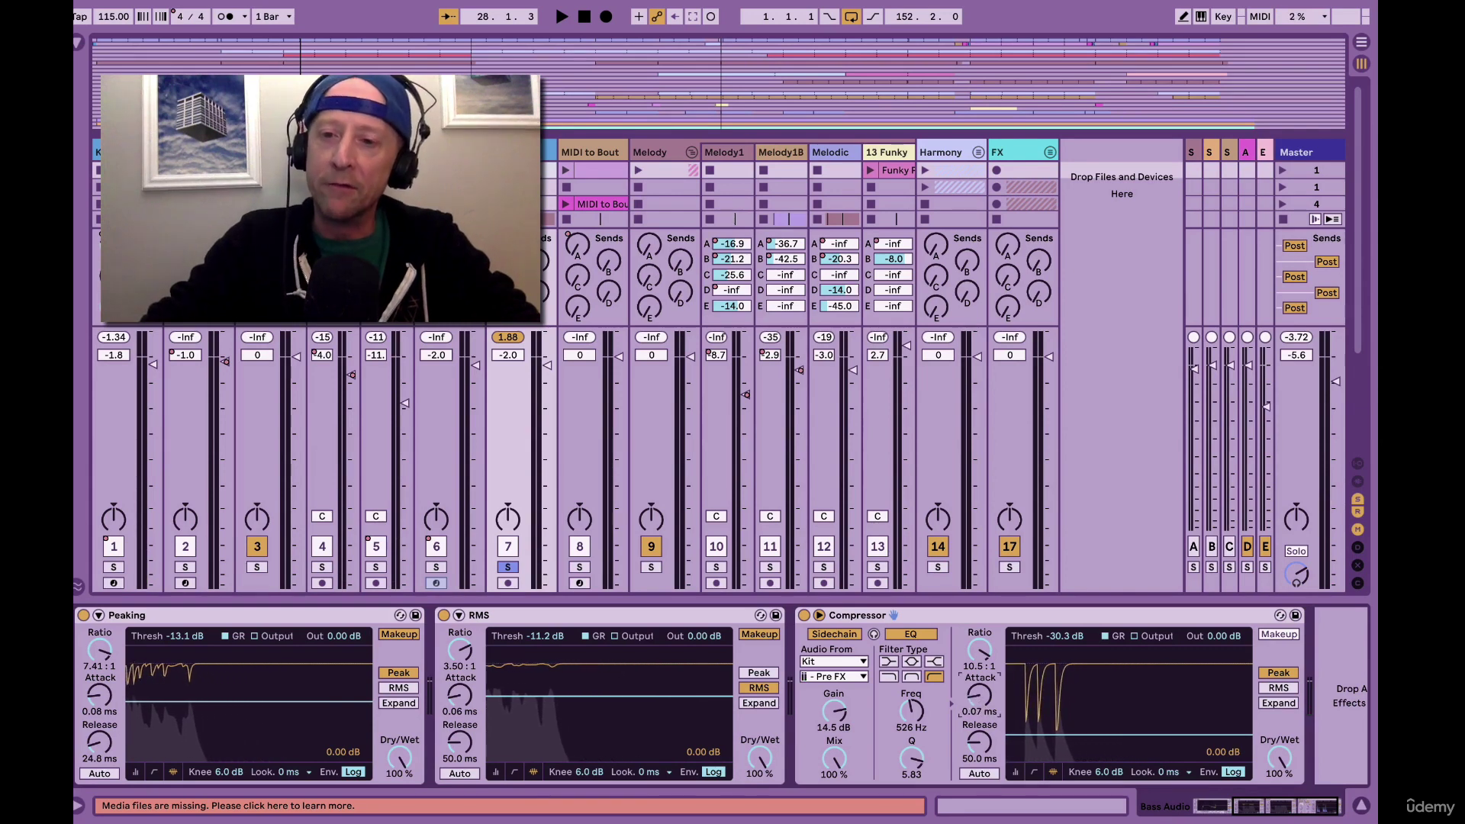
pyautogui.moveTo(982, 708); pyautogui.dragTo(982, 698)
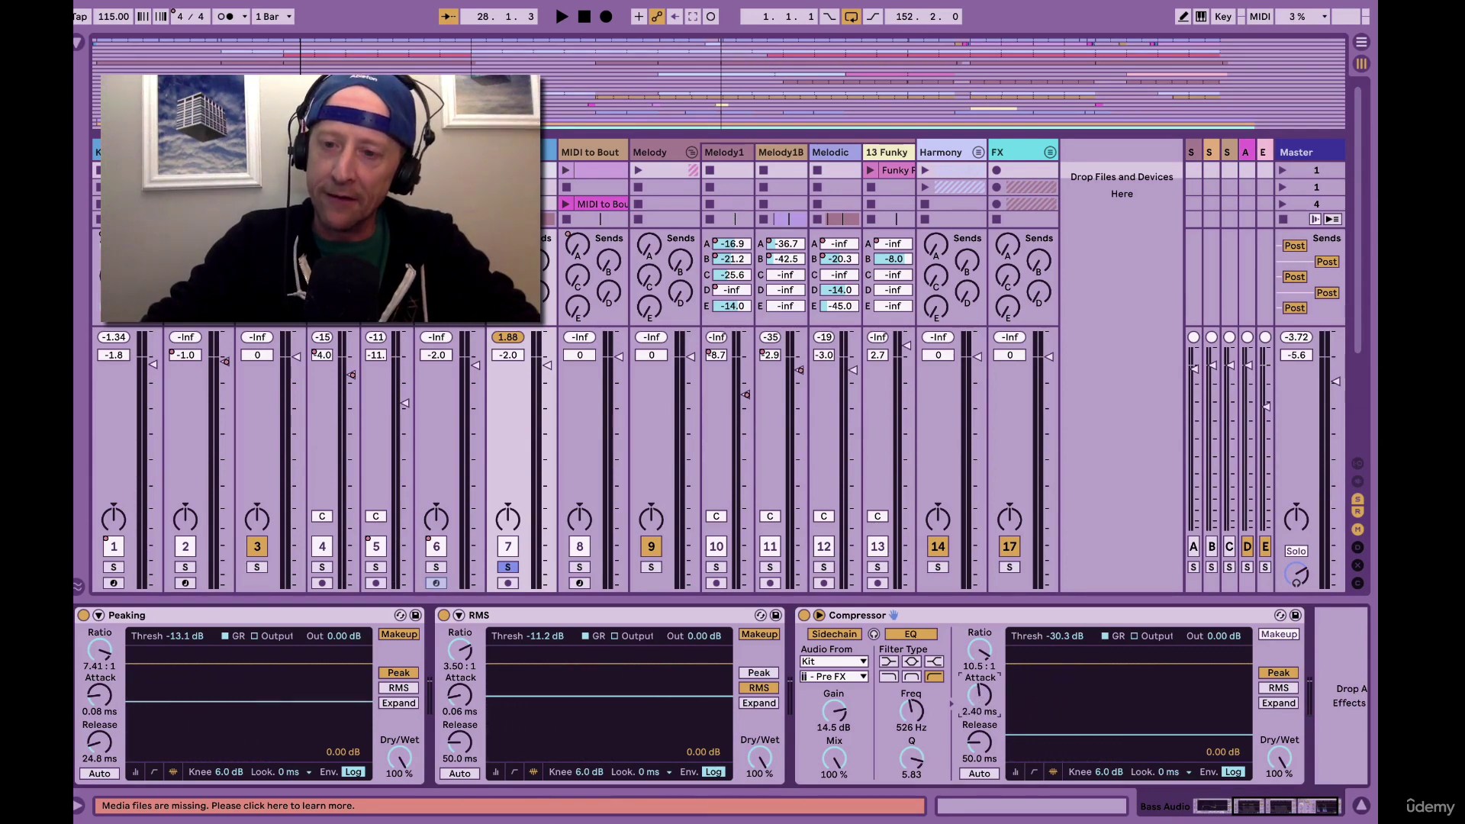
pyautogui.click(1175, 772)
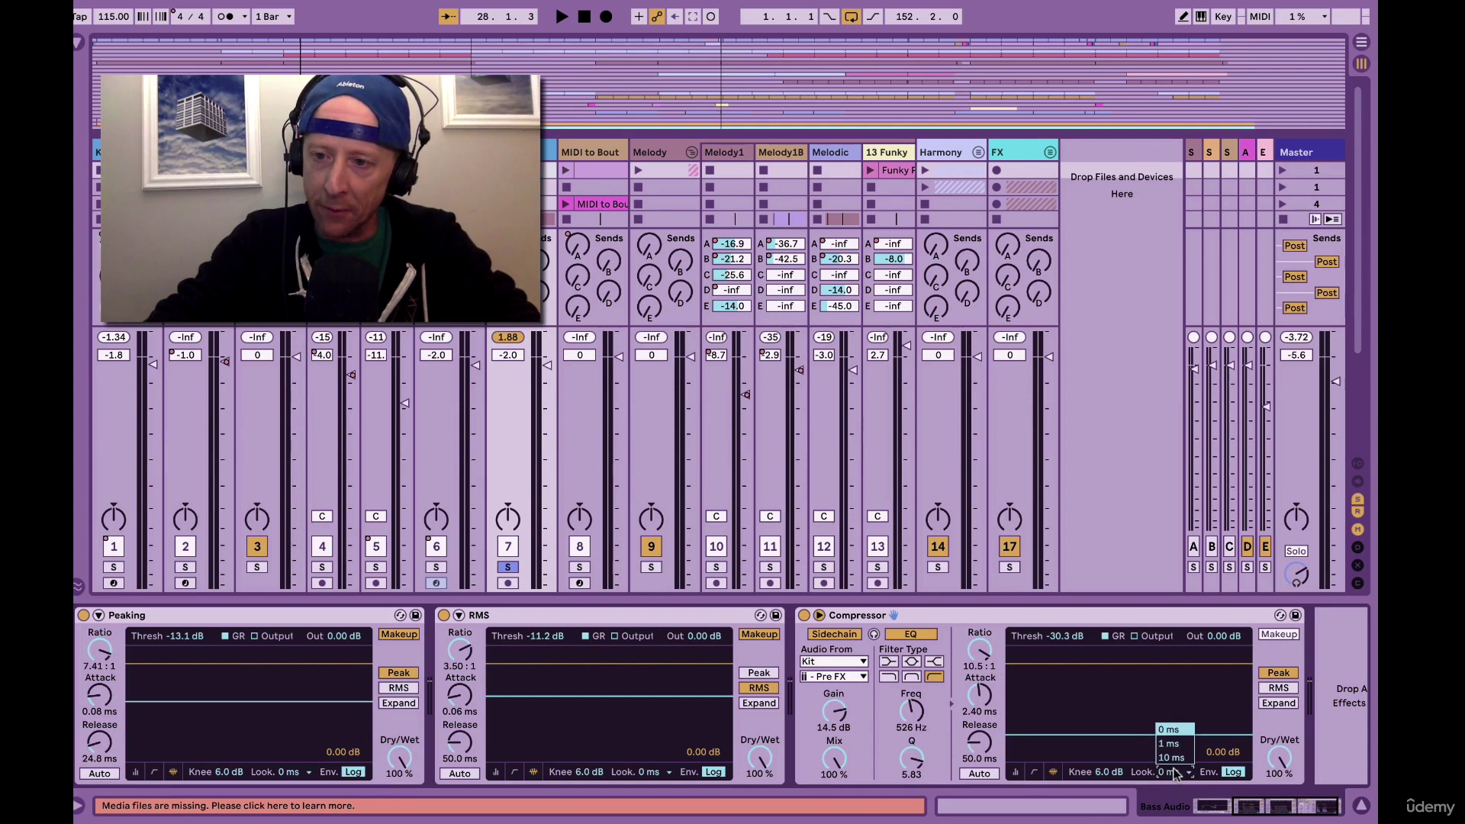
pyautogui.click(1175, 755)
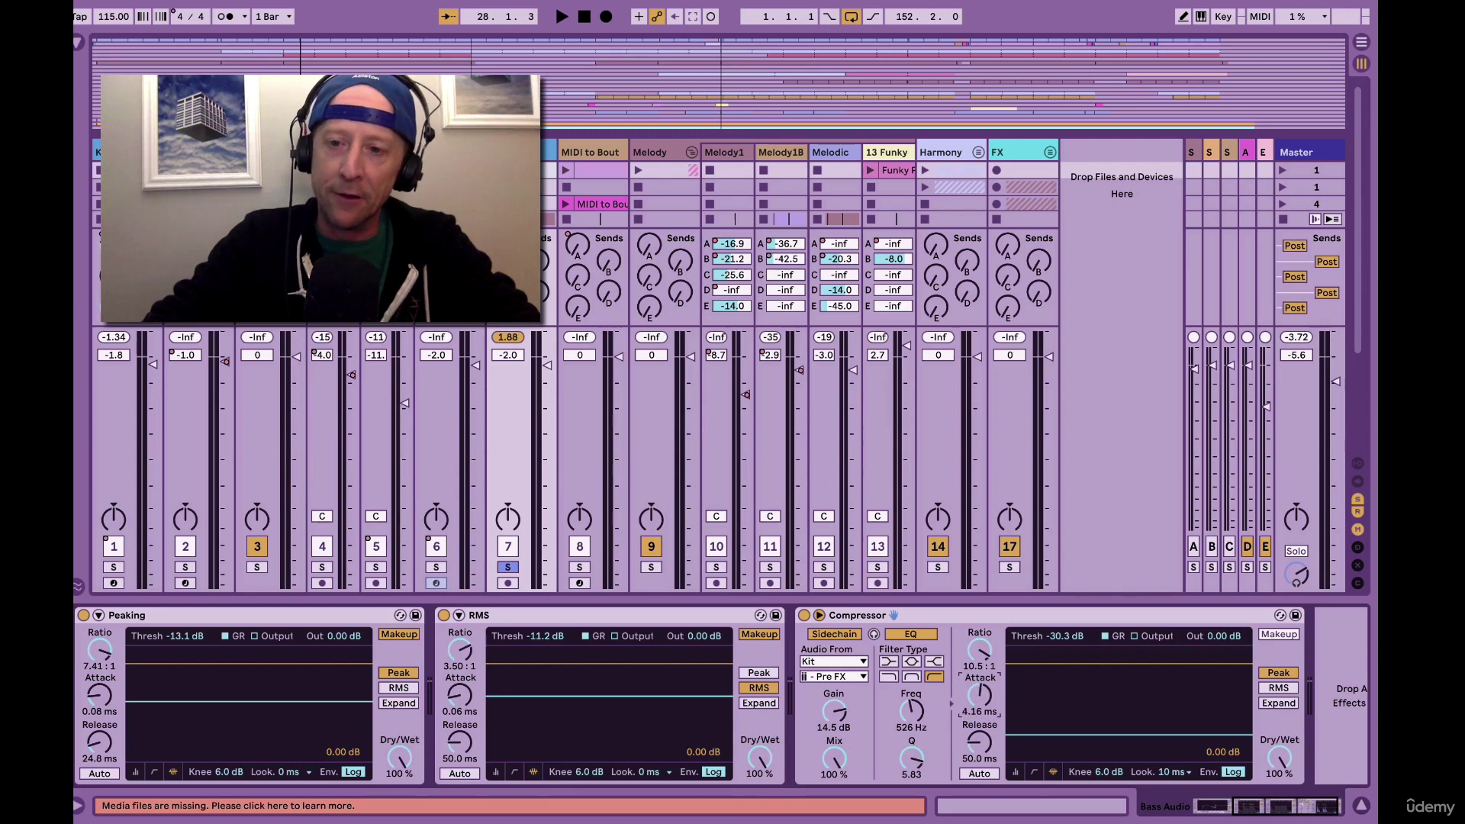
pyautogui.press('space')
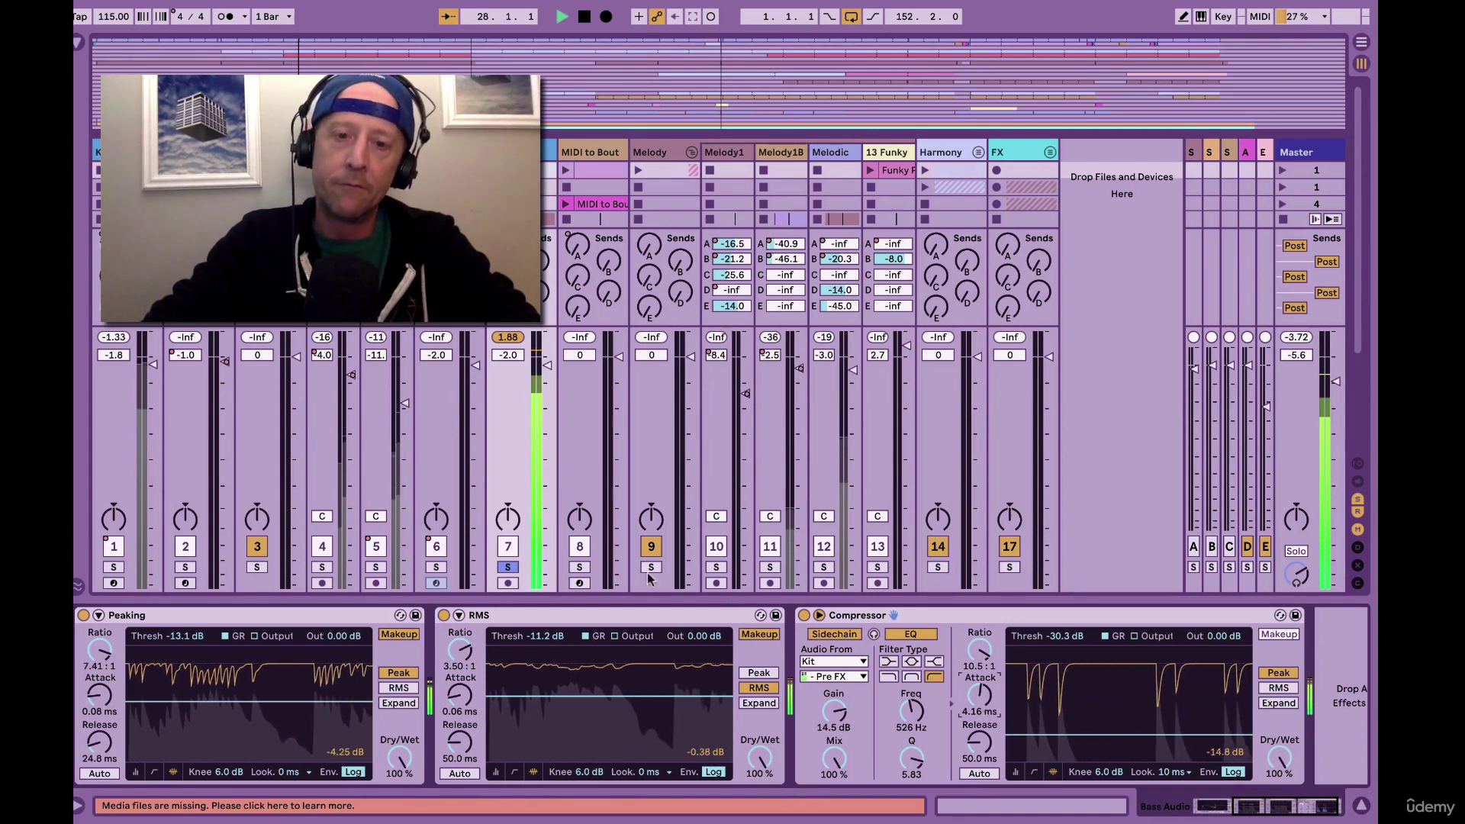
pyautogui.press('space')
# Solo the Kit track together with Bass Audio and audition how the kick ducks the bass.
pyautogui.keyDown('ctrl'); pyautogui.click(113, 567); pyautogui.keyUp('ctrl')
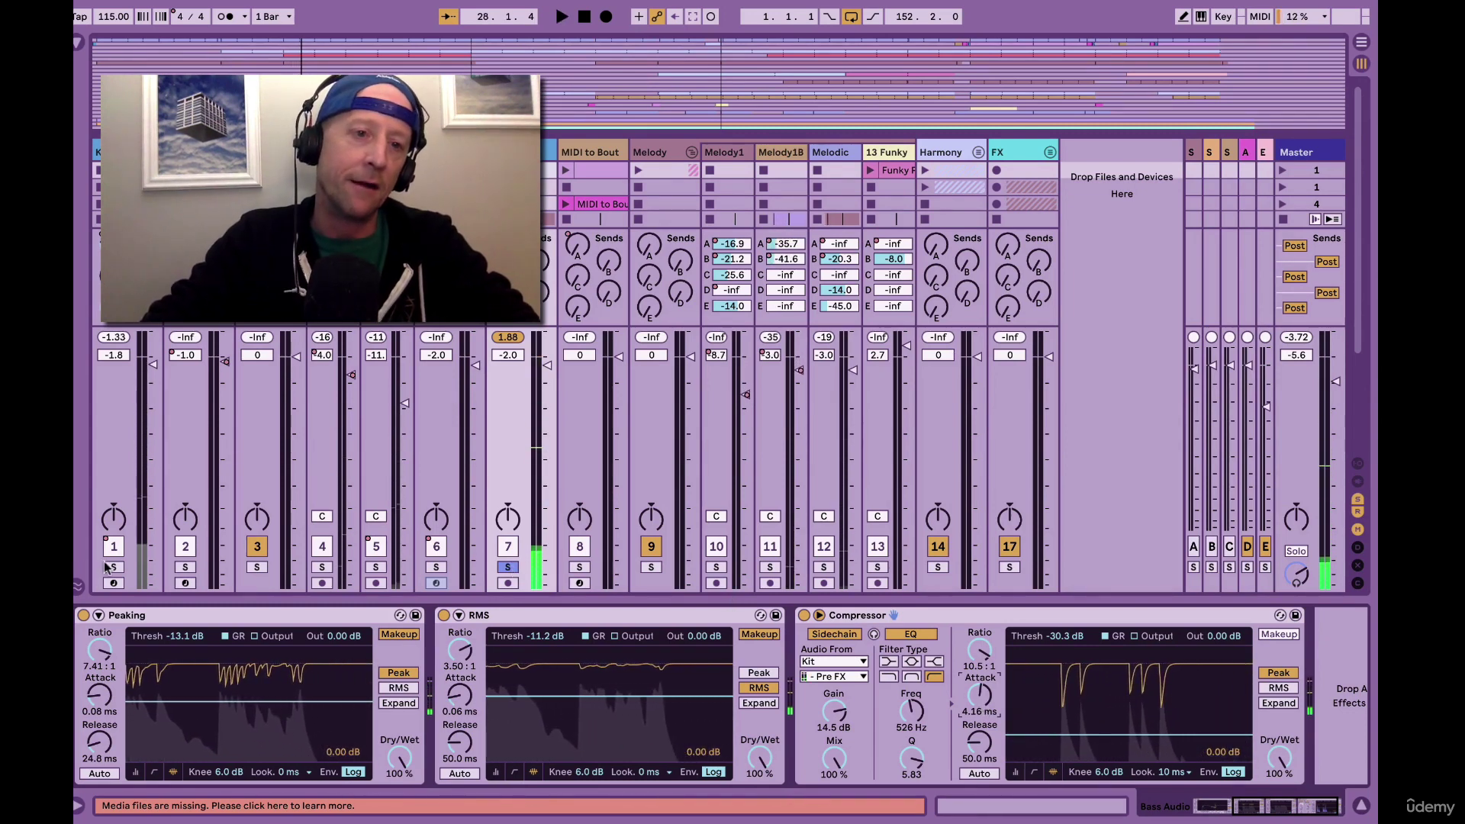
pyautogui.press('space')
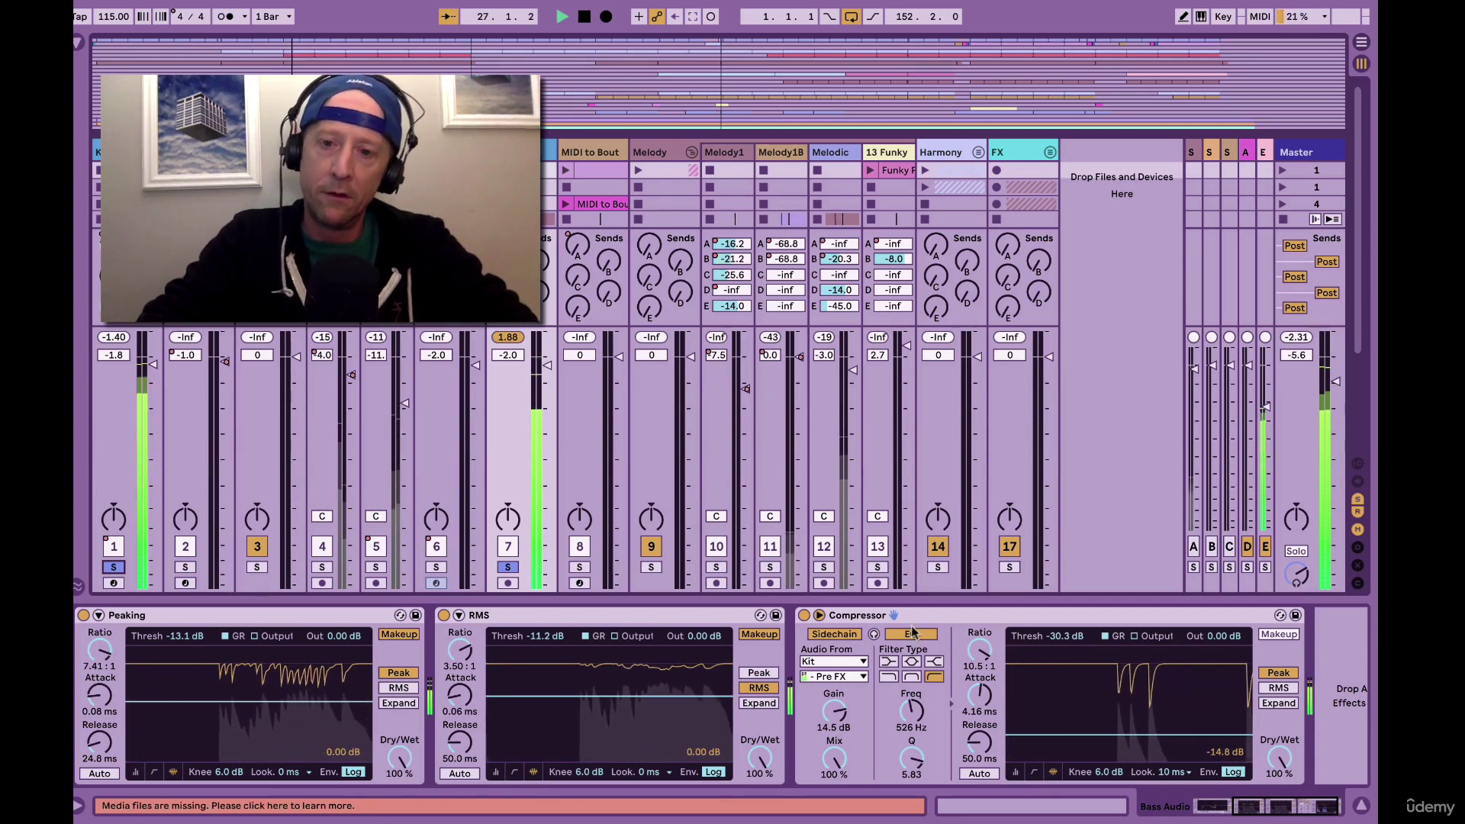
pyautogui.press('space')
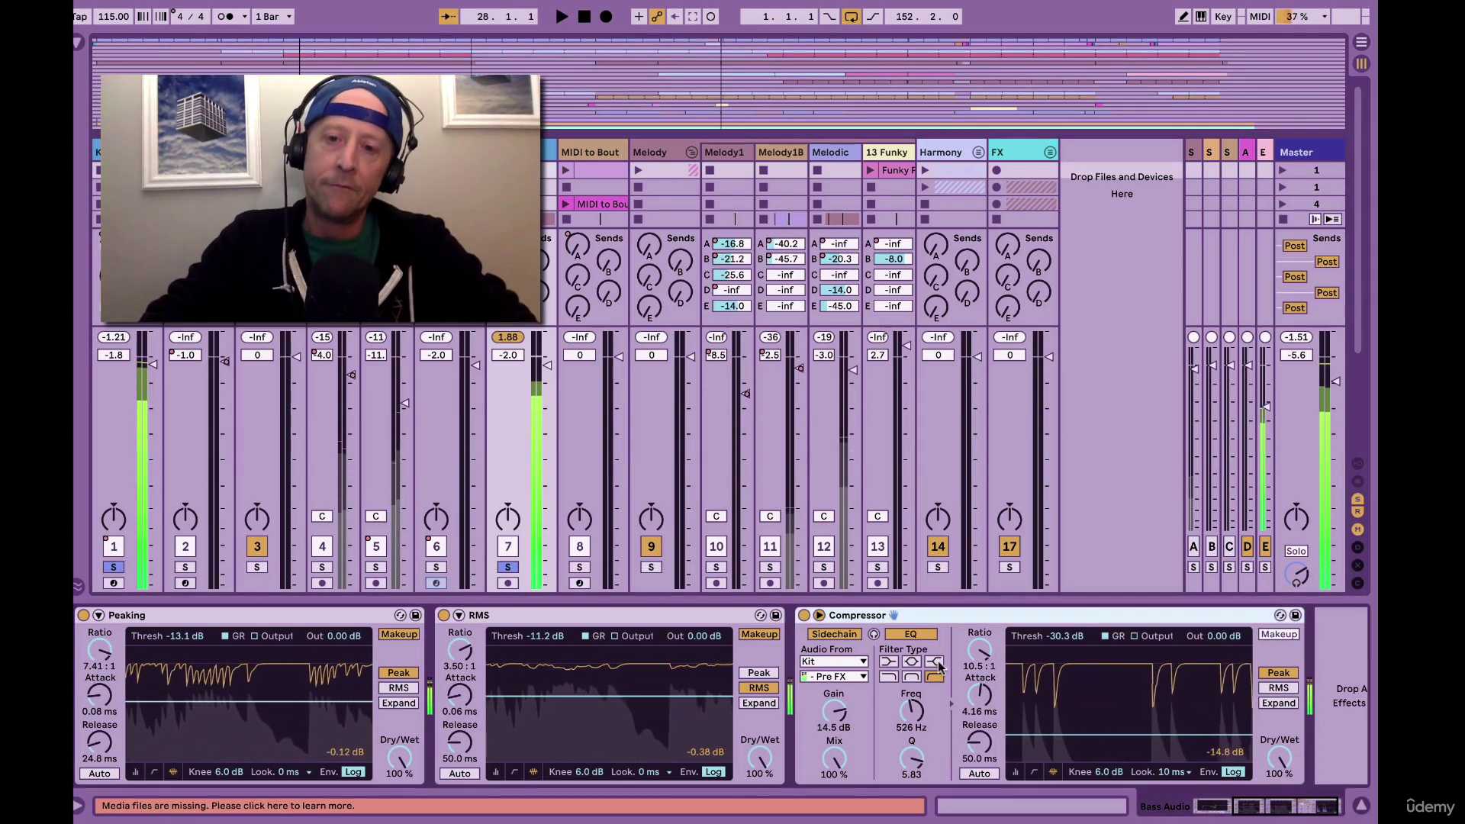
# Duplicate the kick-sidechained Compressor and choose a different Yakiman Kit Pre FX signal as the copy's sidechain source.
pyautogui.hscroll(1, 893, 641)
pyautogui.hotkey('ctrl', 'd')
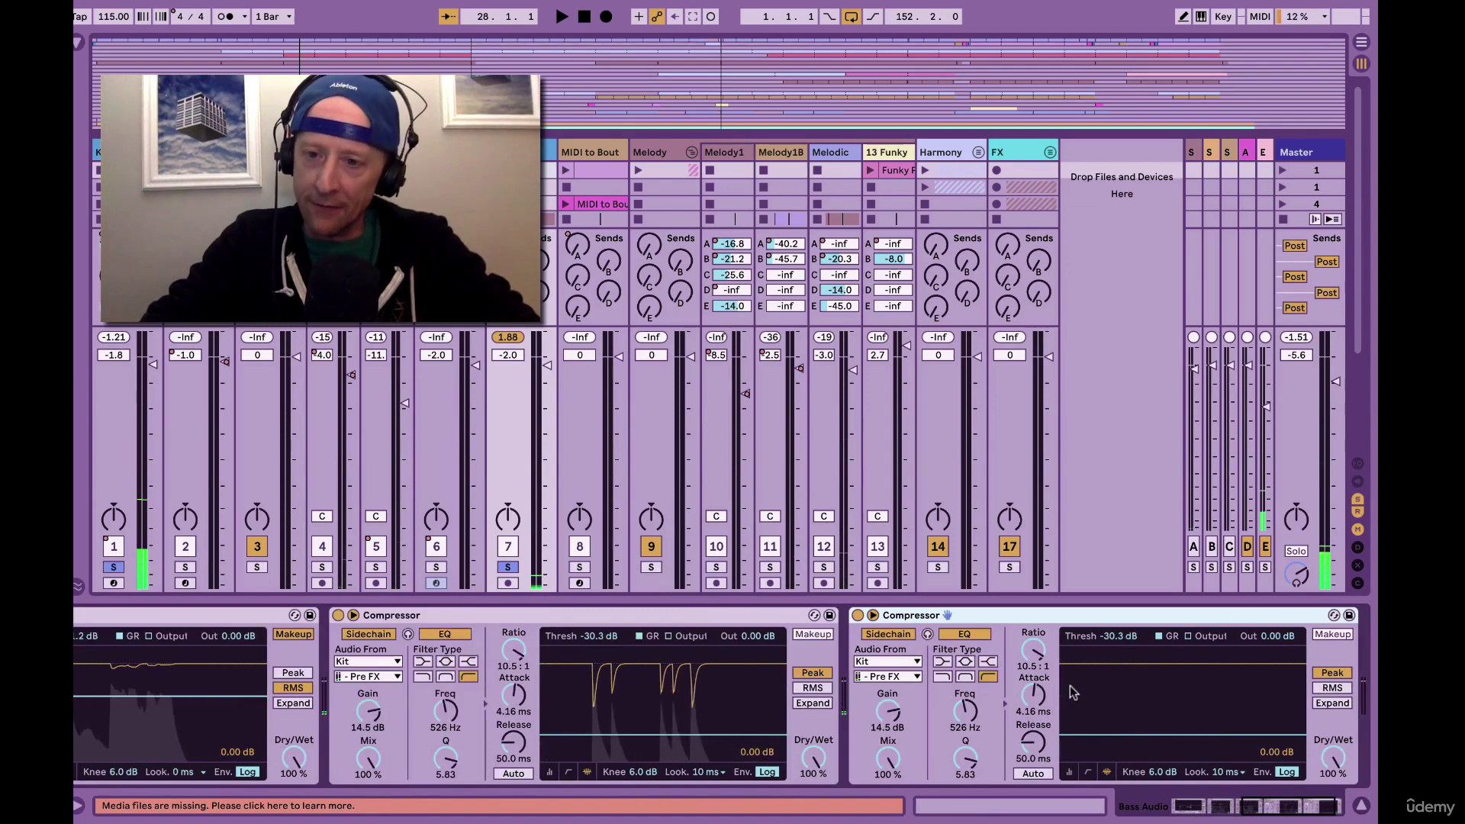
pyautogui.click(903, 674)
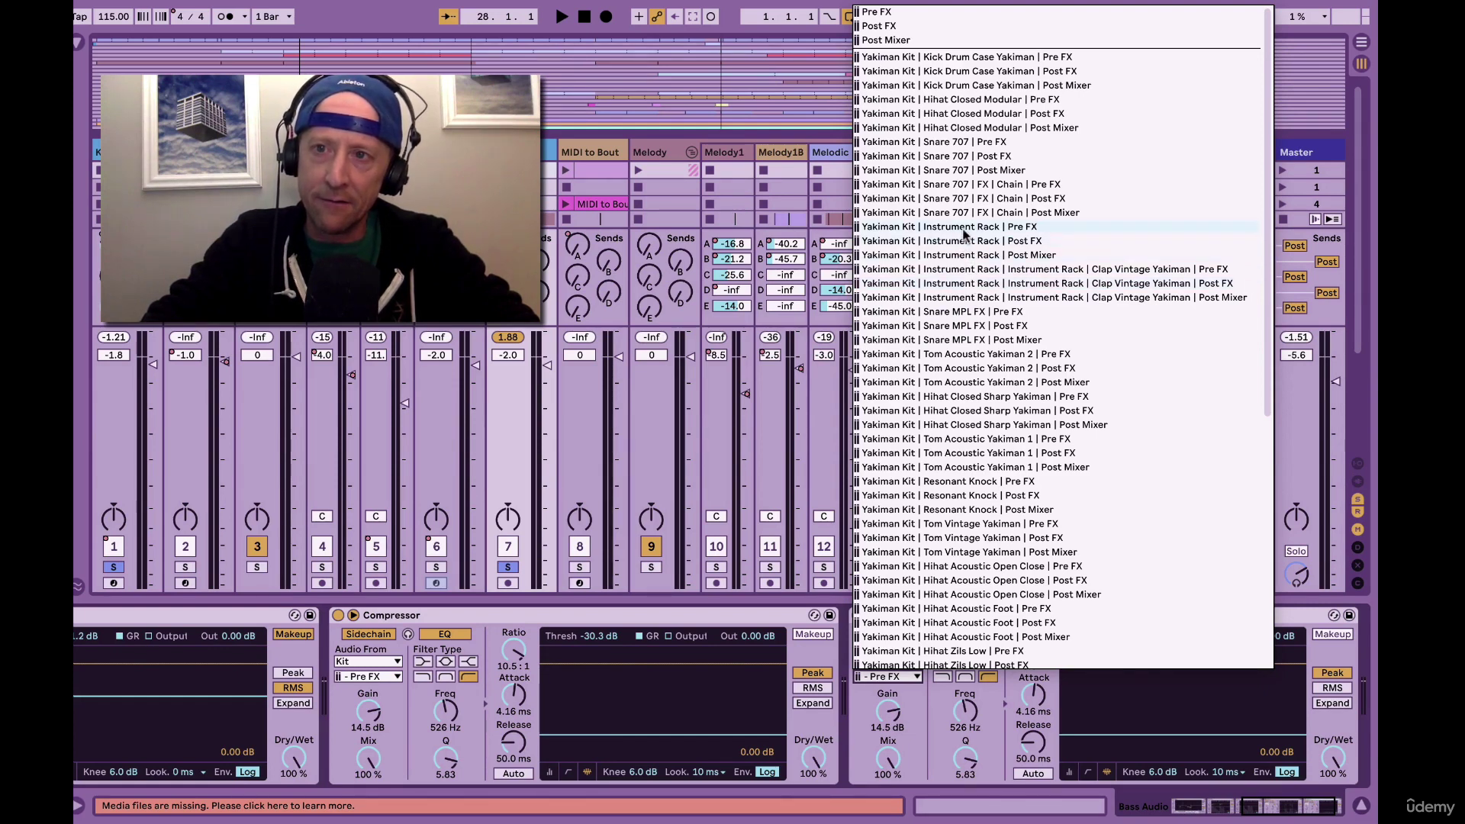
pyautogui.press('Escape')
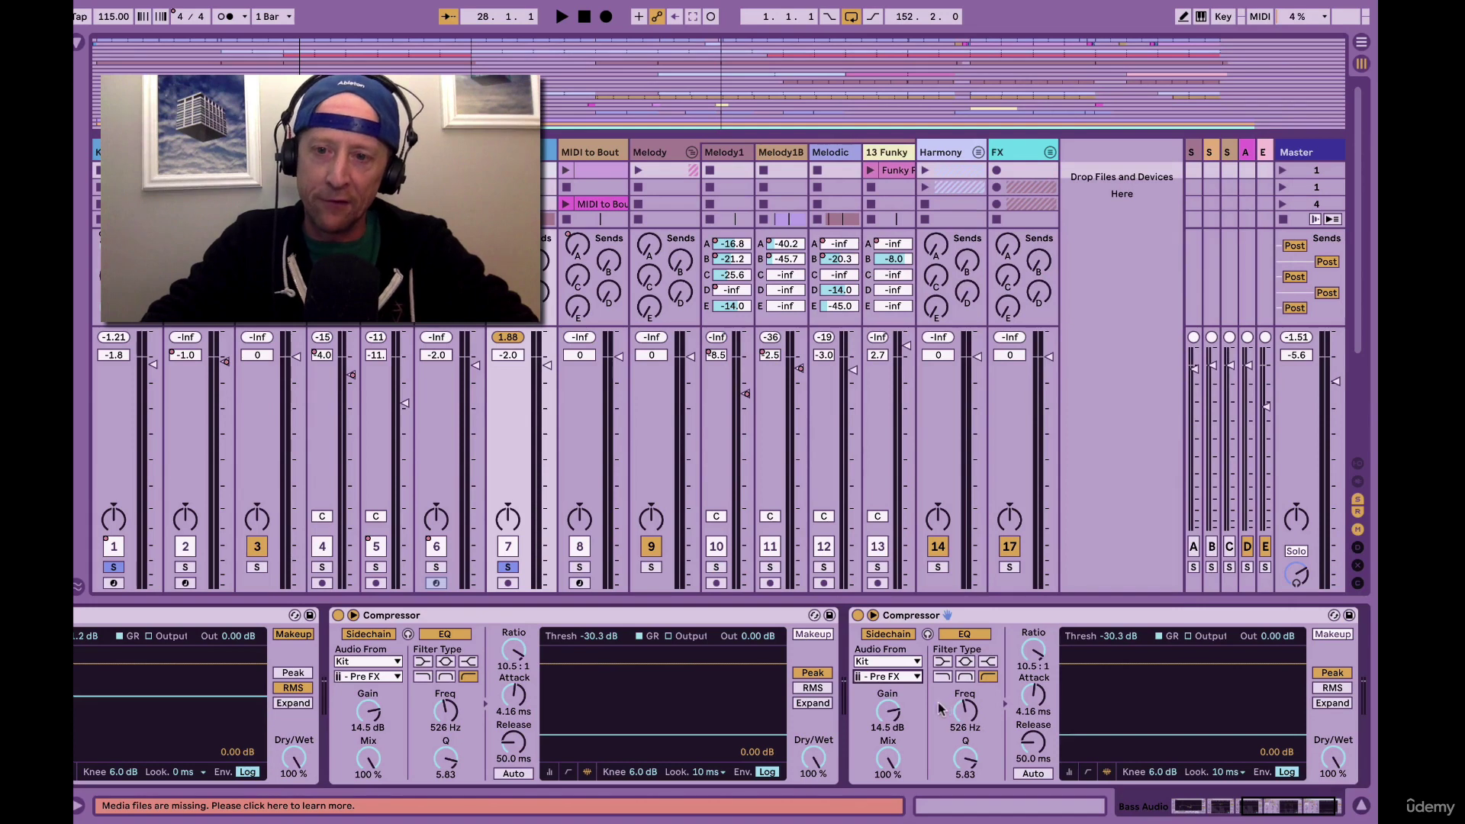
# Lower the Bass Audio track's volume to -4.1 dB during playback and clear the track solos.
pyautogui.press('space')
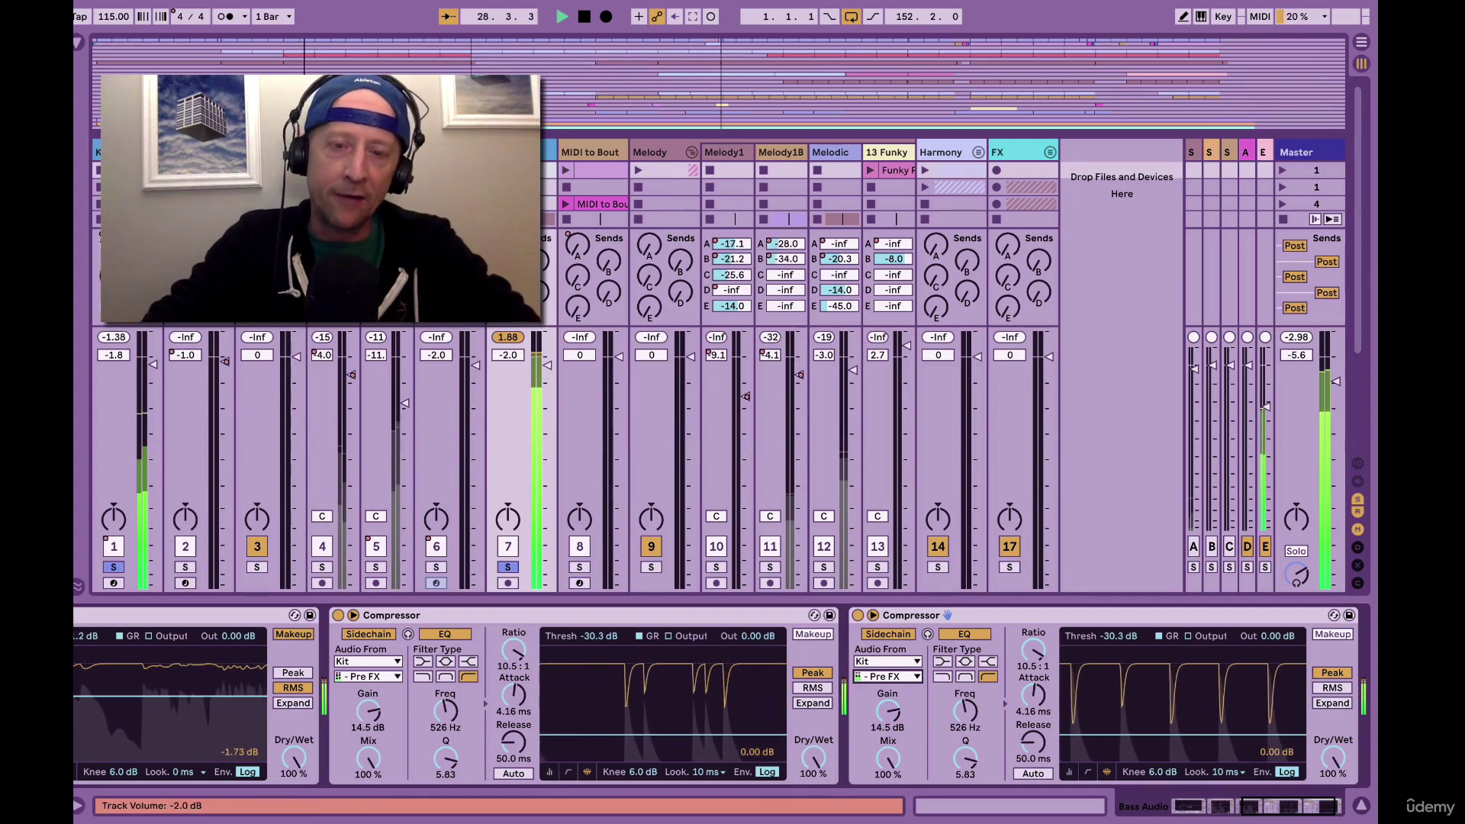
pyautogui.moveTo(547, 364); pyautogui.dragTo(547, 380)
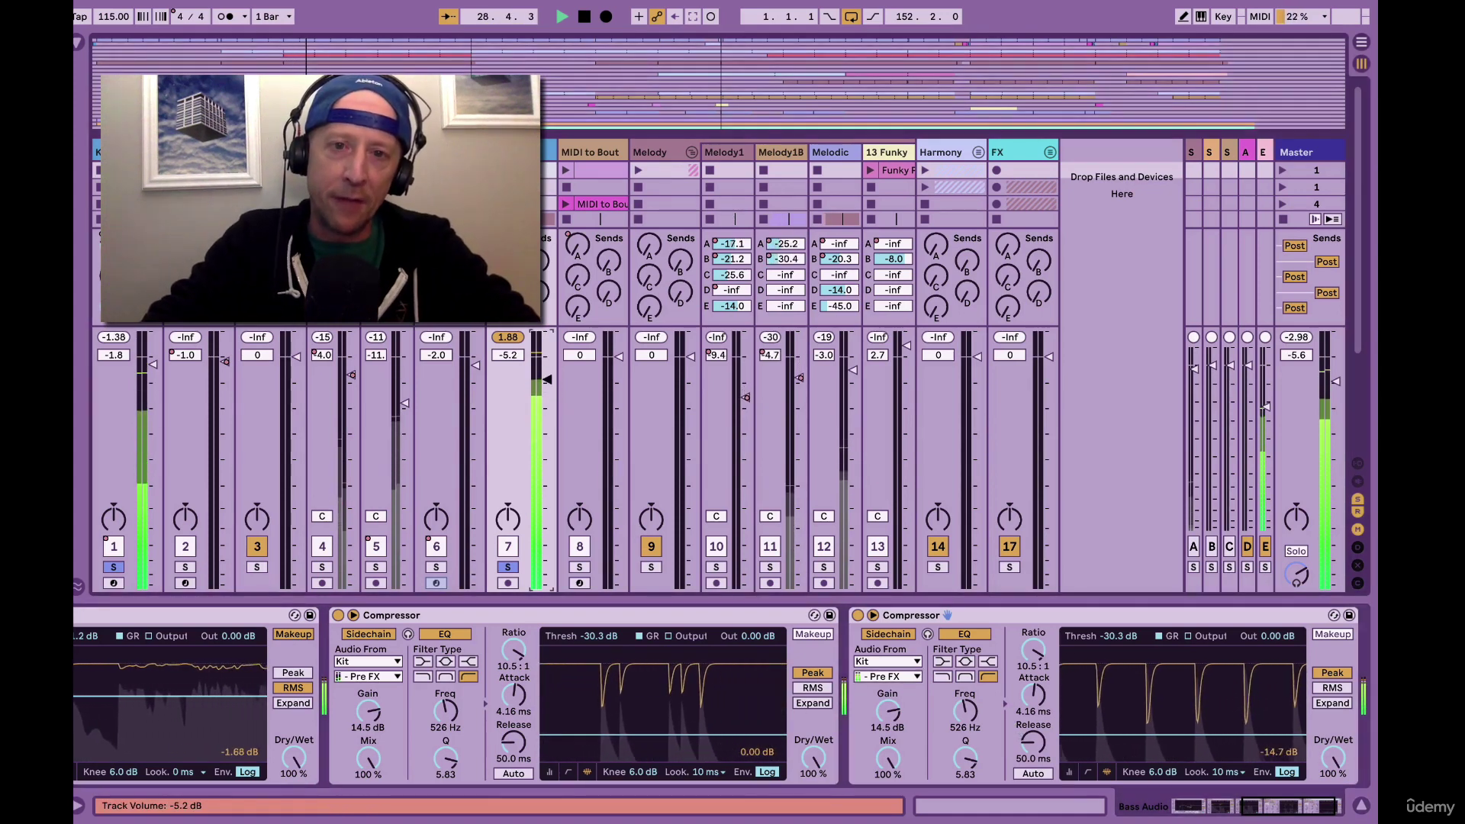
pyautogui.click(508, 568)
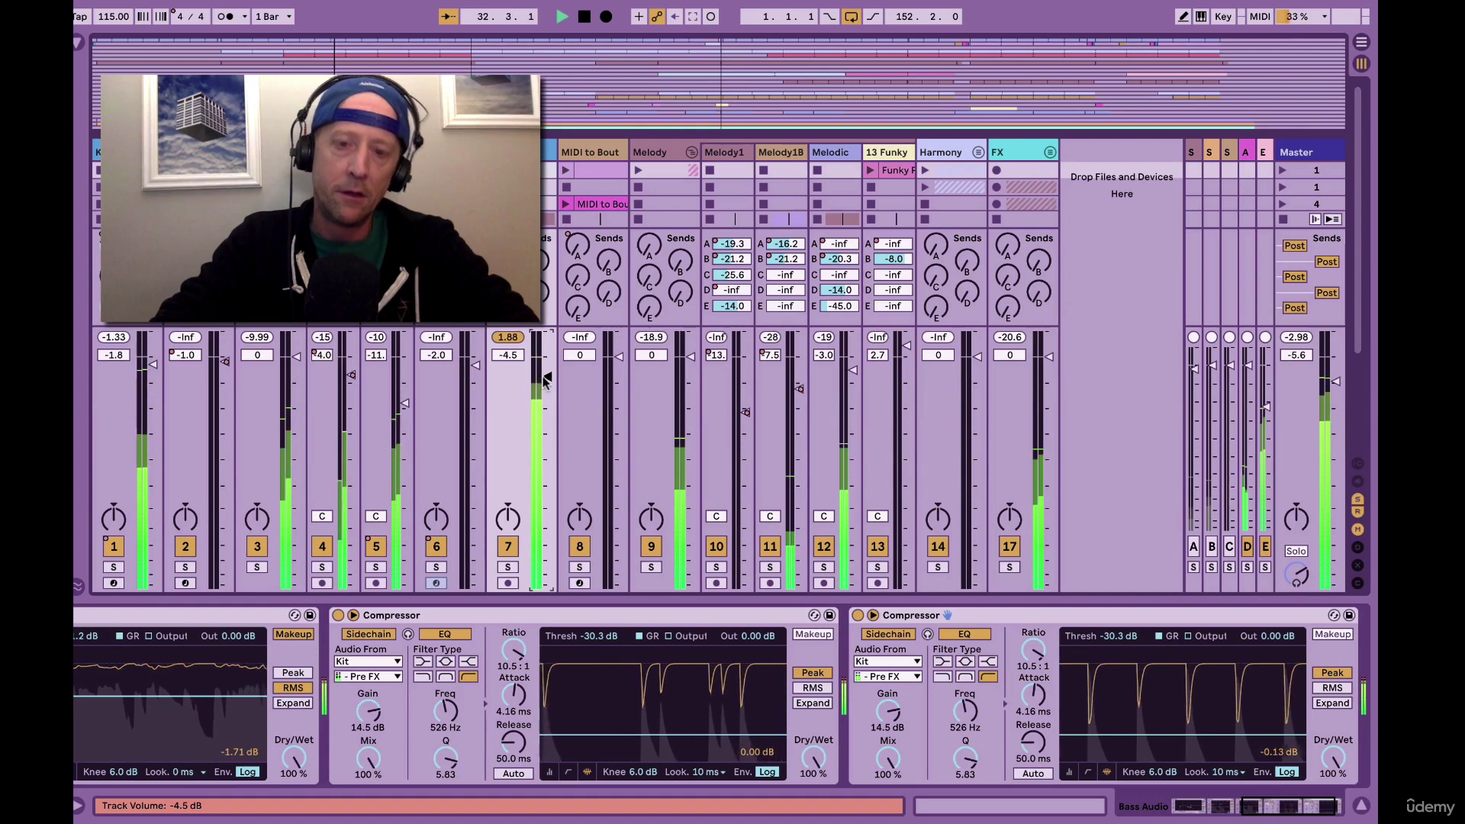
pyautogui.moveTo(545, 379); pyautogui.dragTo(545, 378)
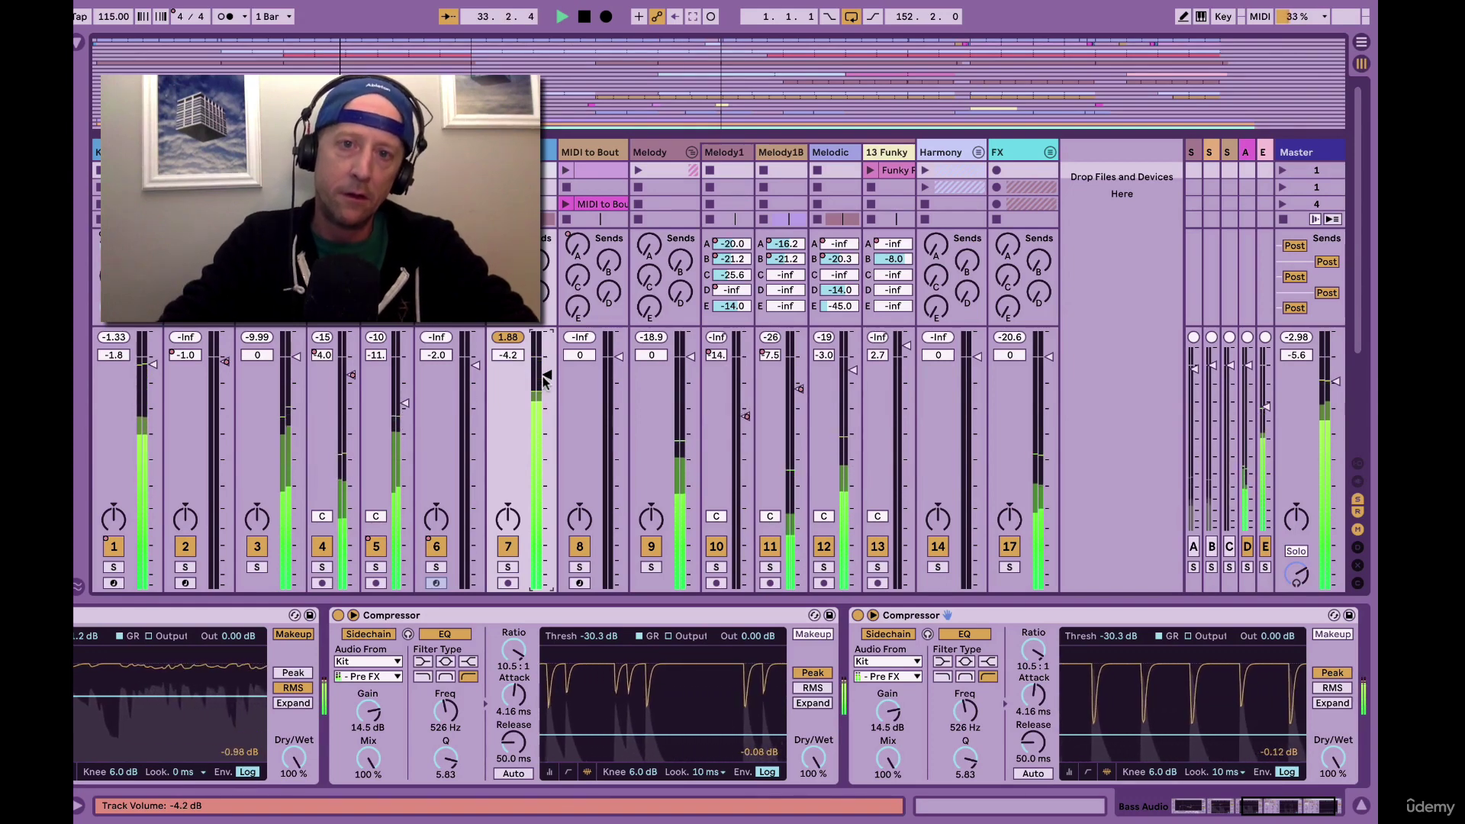
pyautogui.hscroll(-10, 427, 709)
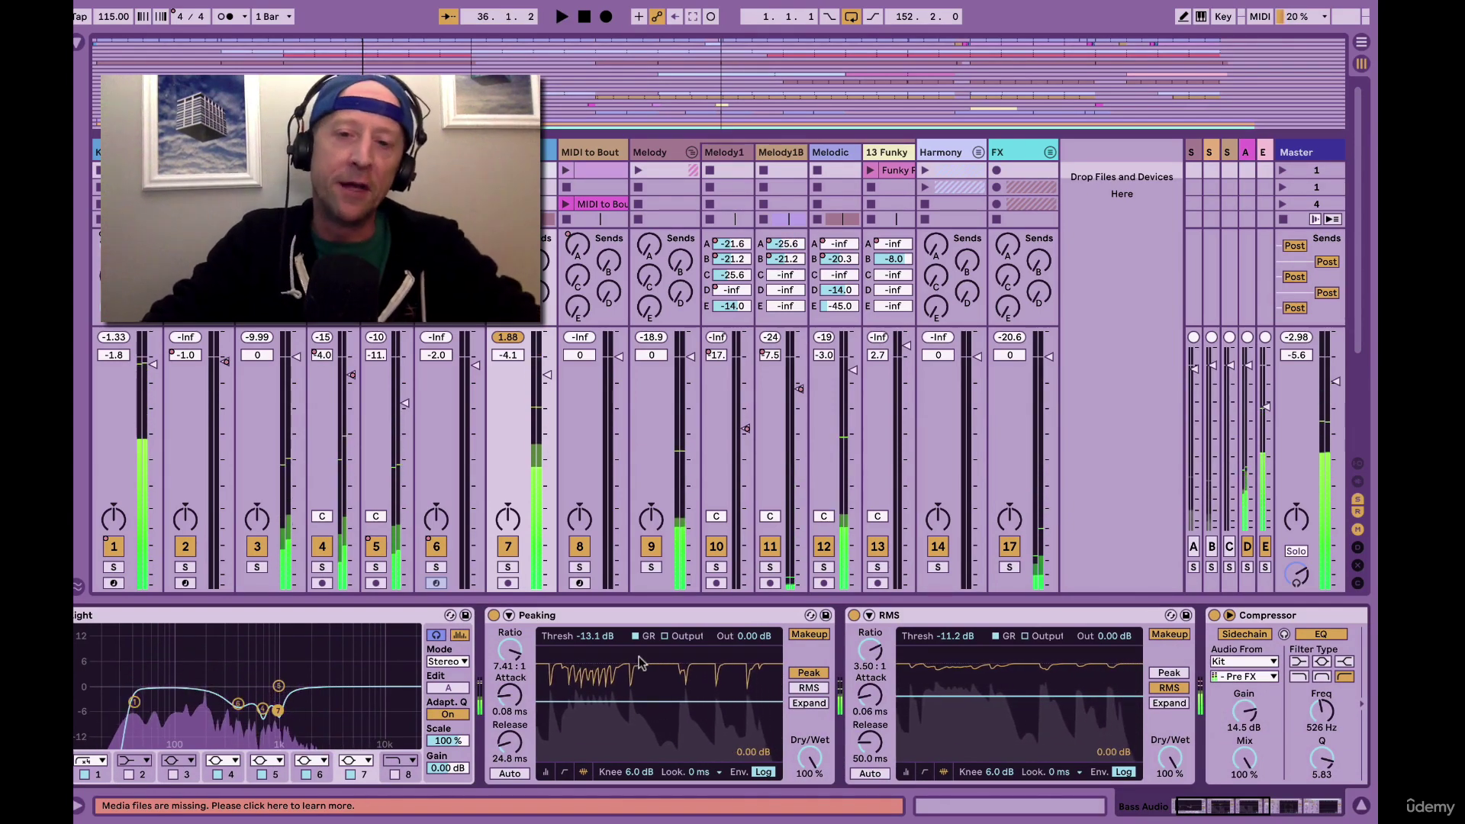
pyautogui.hscroll(5, 1177, 629)
pyautogui.hscroll(5, 1177, 629)
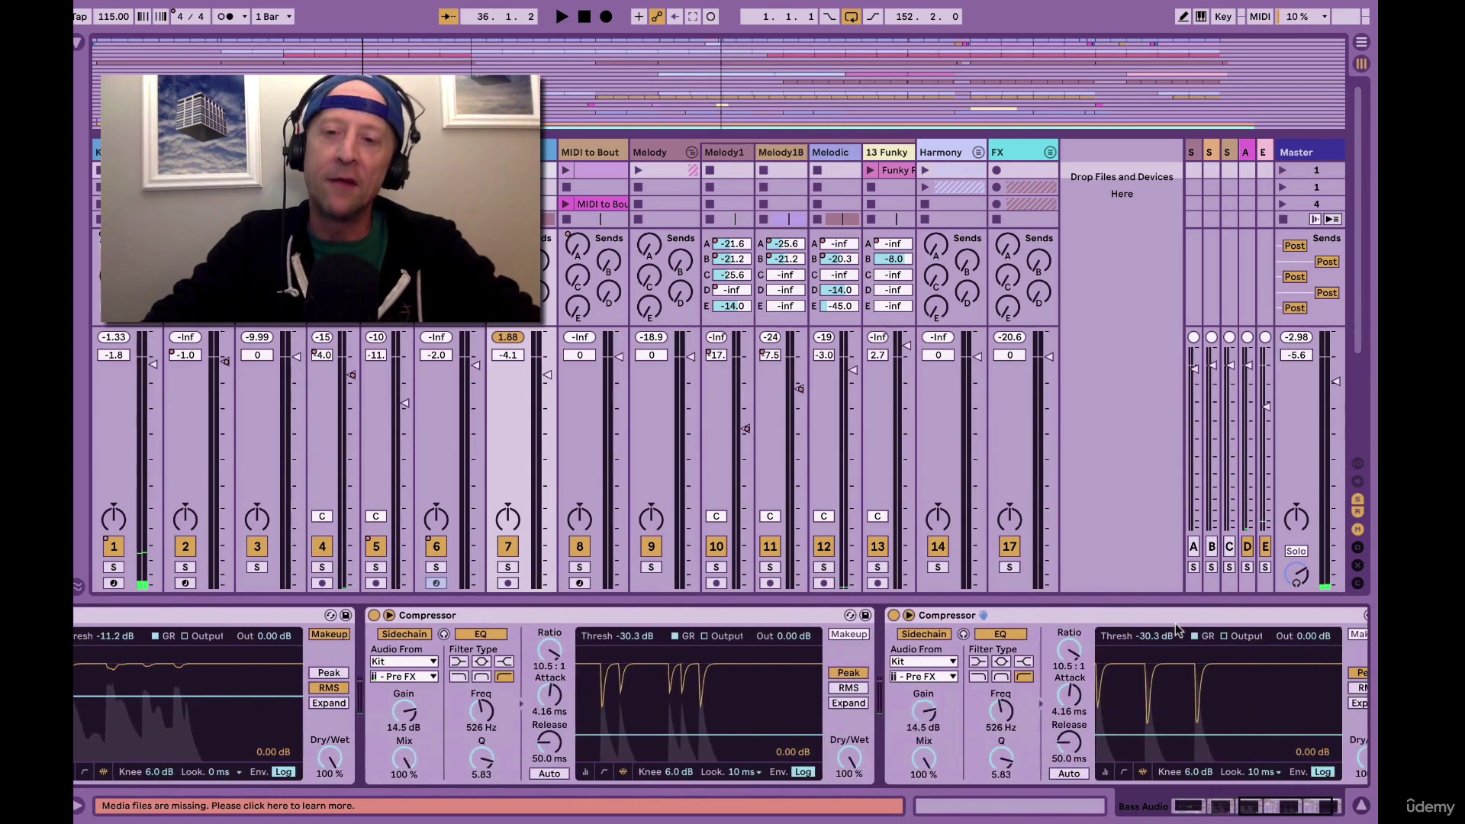
pyautogui.hscroll(-8, 1177, 629)
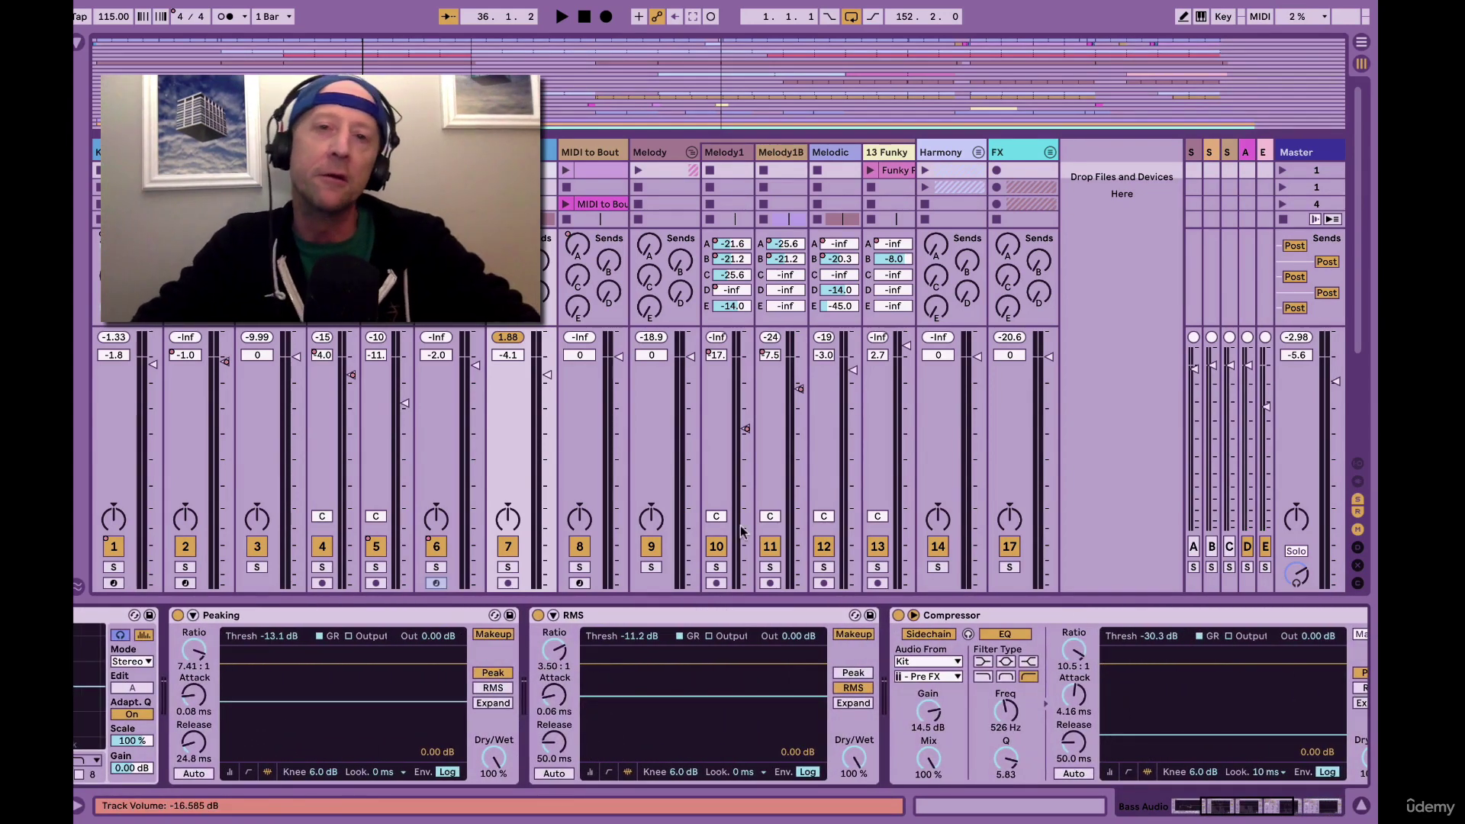
# Solo the Melody group track, start playback and add a Compressor after its EQ Eight.
pyautogui.click(651, 568)
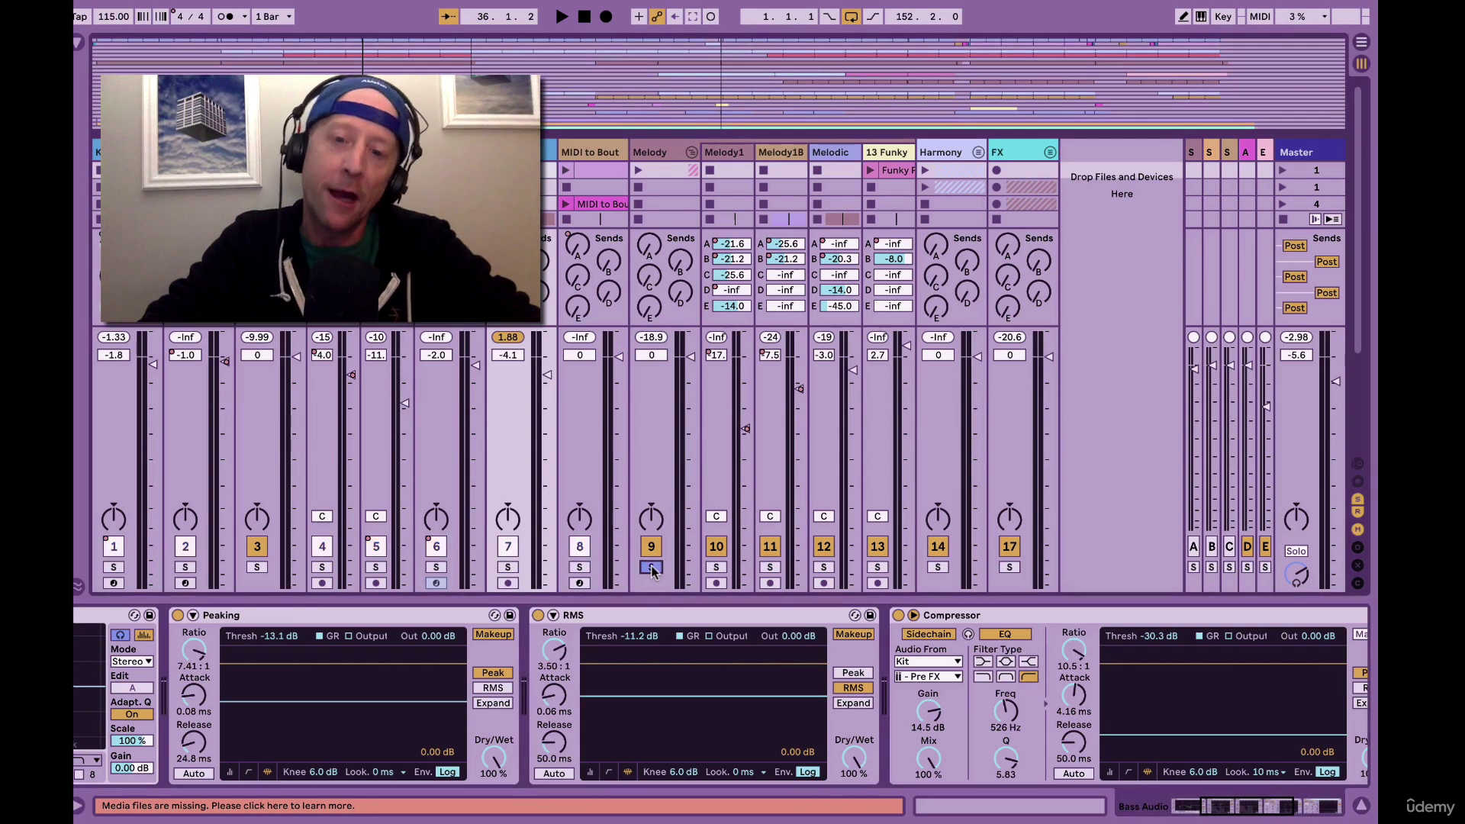
pyautogui.press('space')
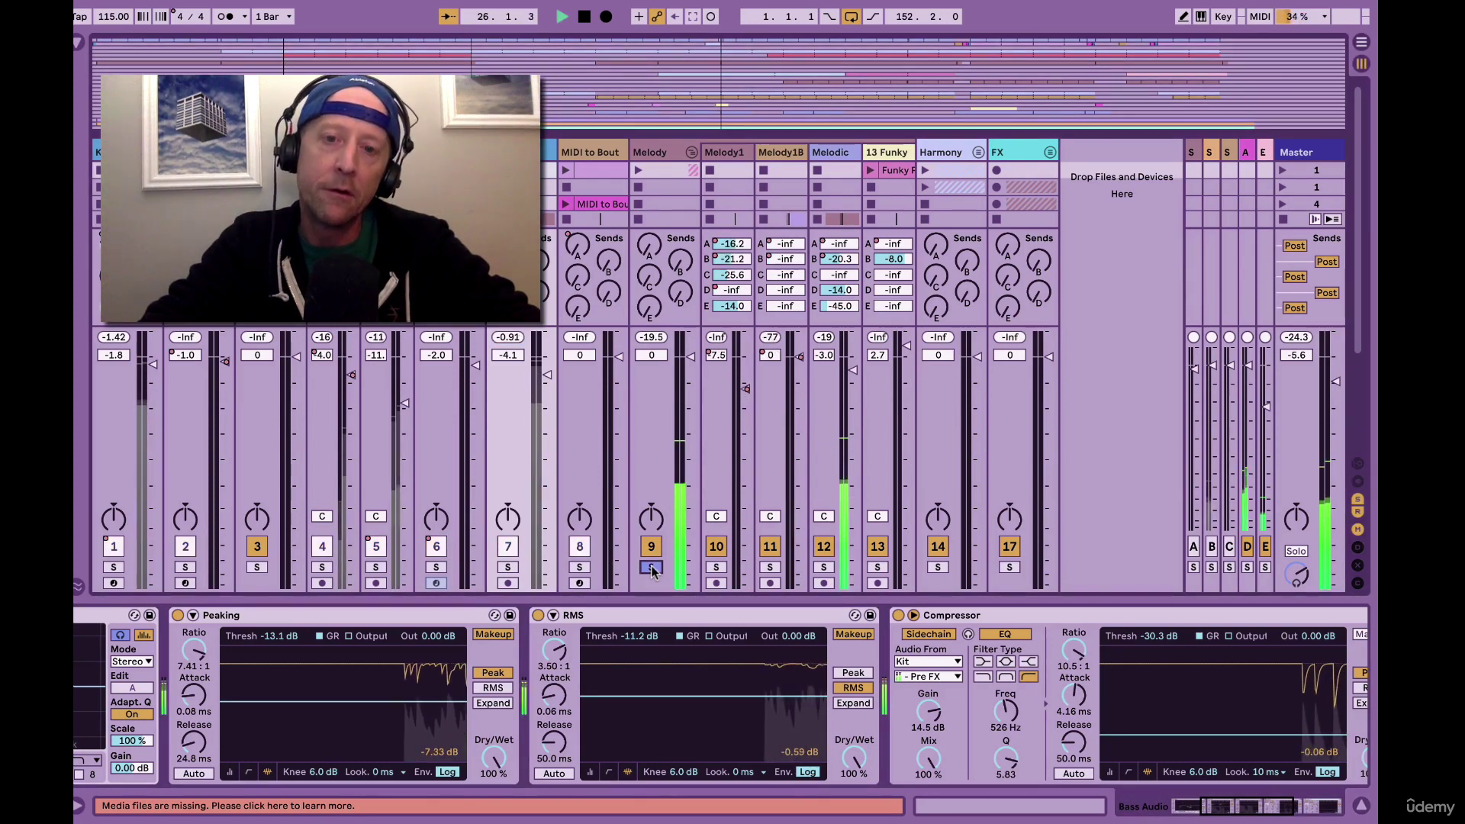
pyautogui.click(661, 153)
pyautogui.hotkey('ctrl', 'f')
pyautogui.write('com')
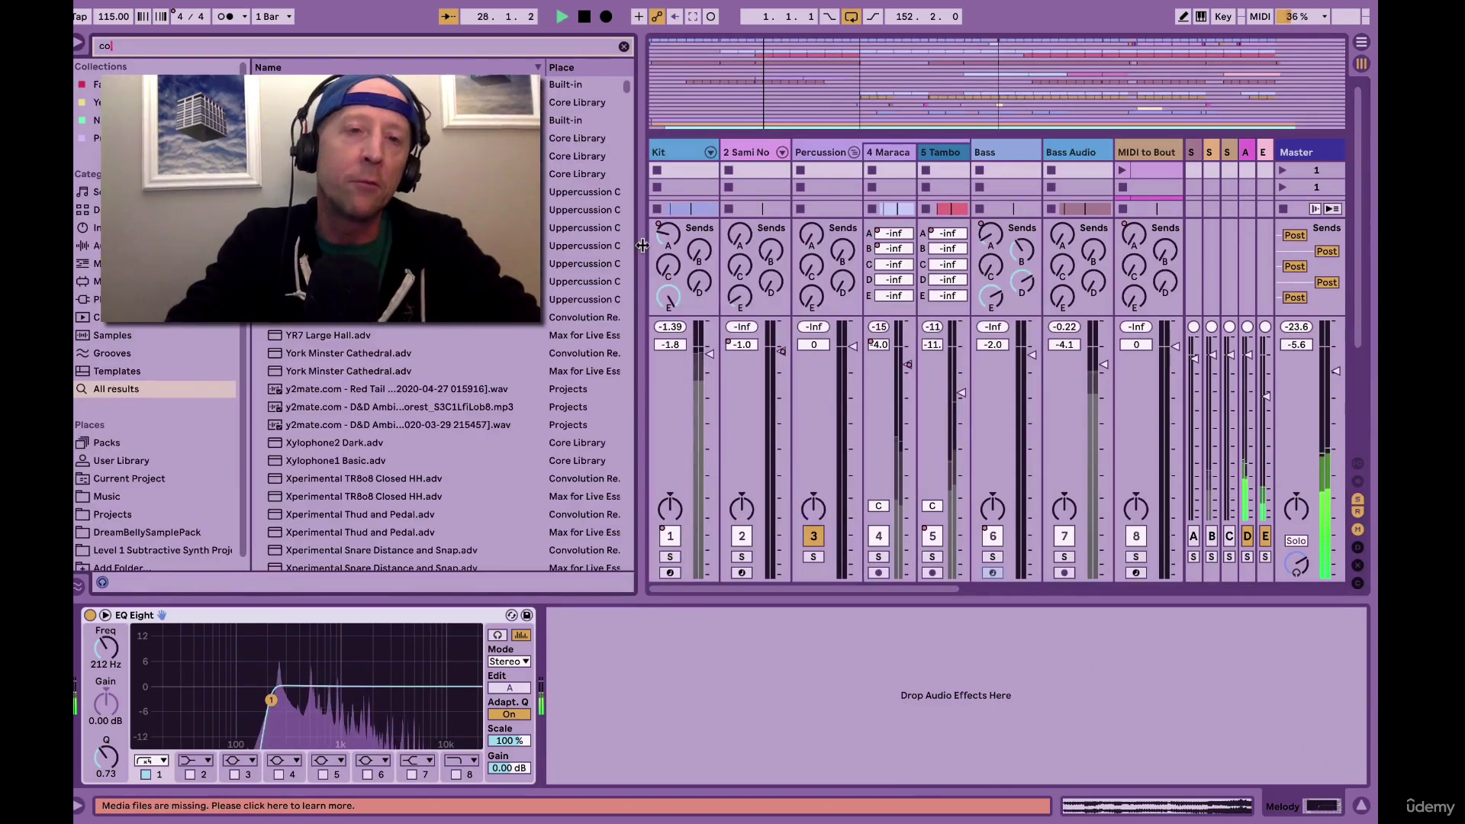
pyautogui.press('Down')
pyautogui.press('Down')
pyautogui.press('Return')
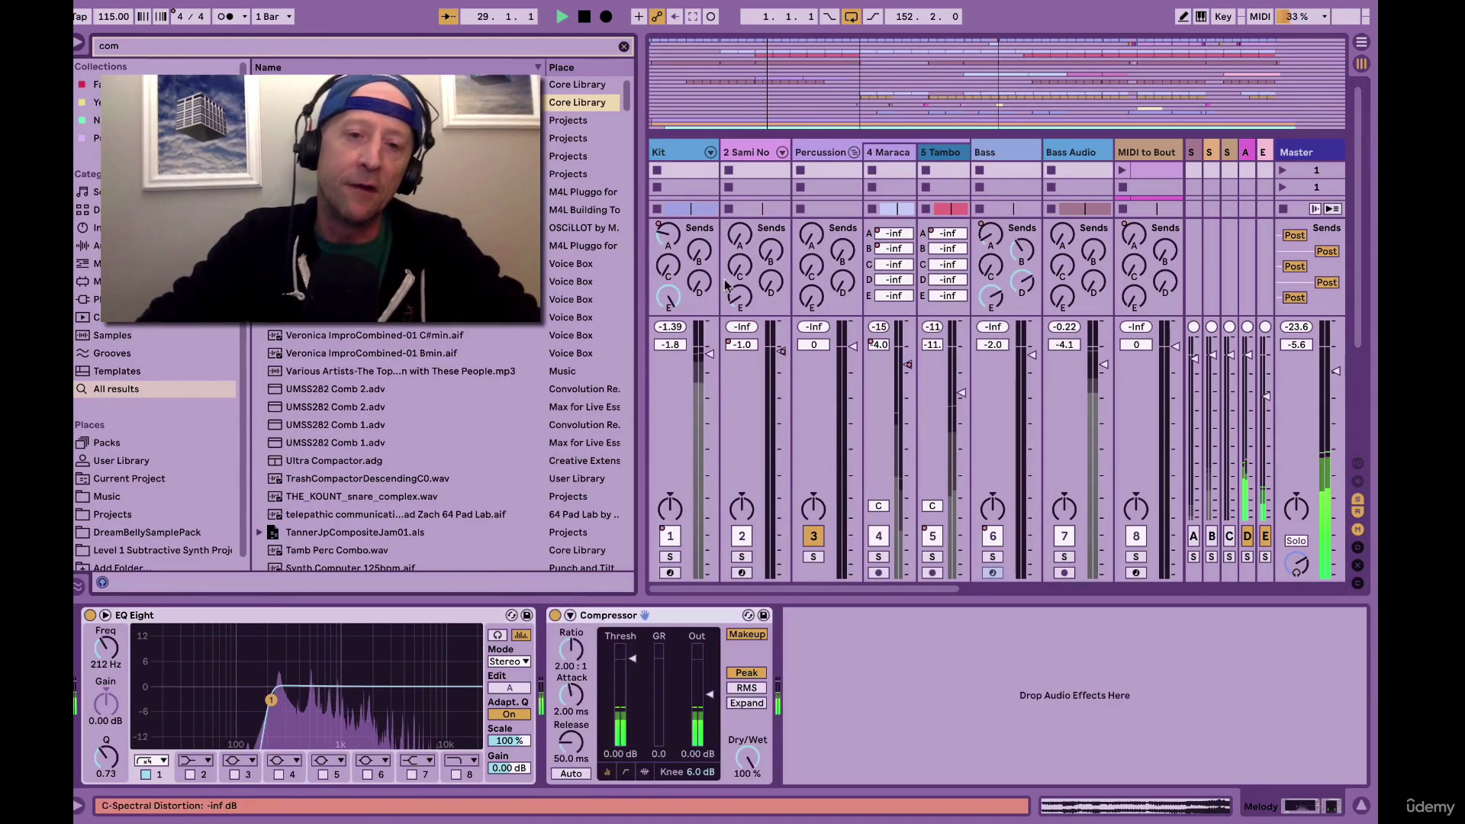
# Set the Melody Compressor's attack to 0.14 ms, ratio to 2.52:1 and threshold to -23.2 dB during playback.
pyautogui.moveTo(616, 684); pyautogui.dragTo(570, 748)
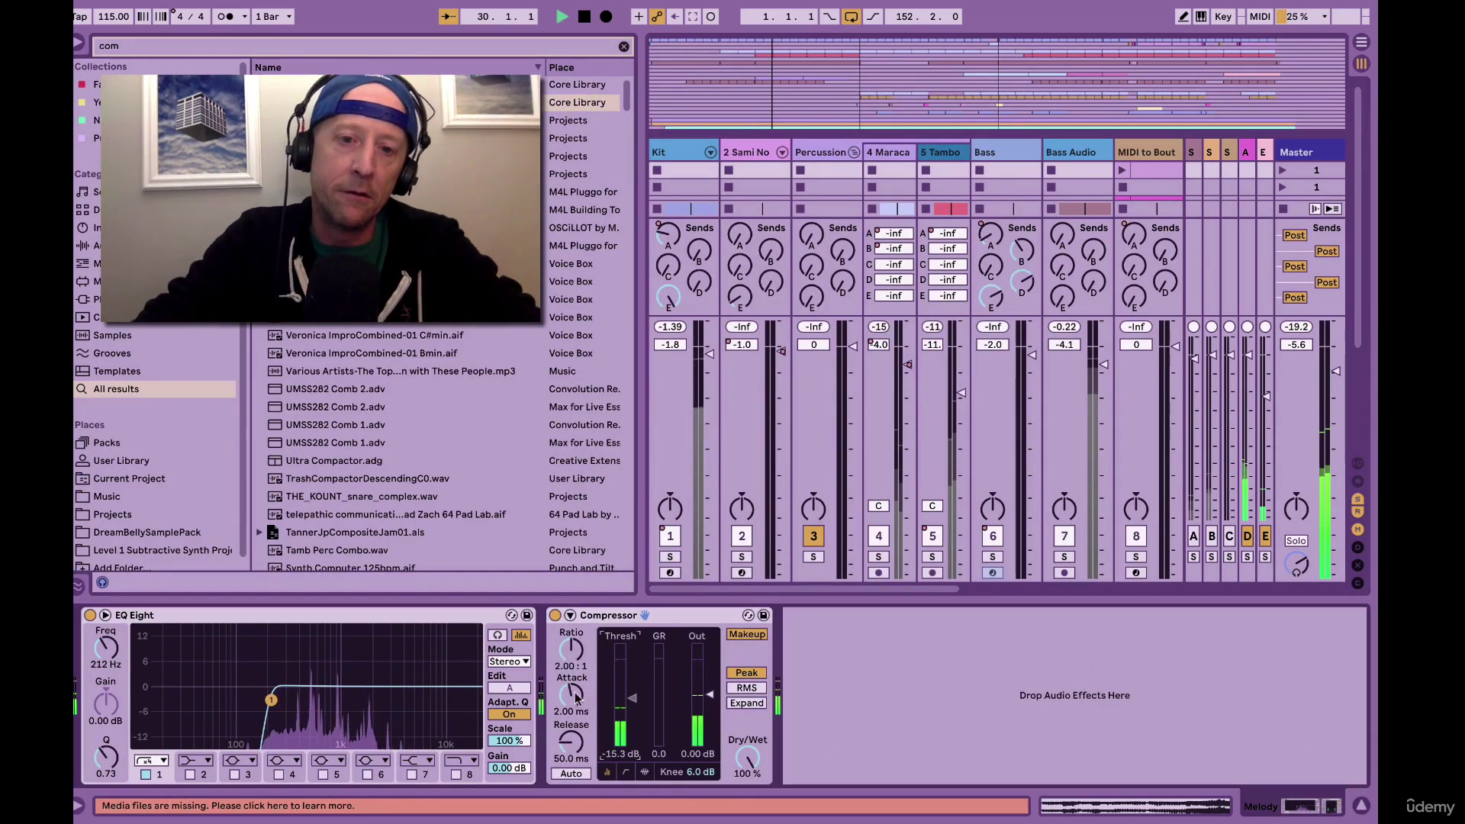
pyautogui.press('Up')
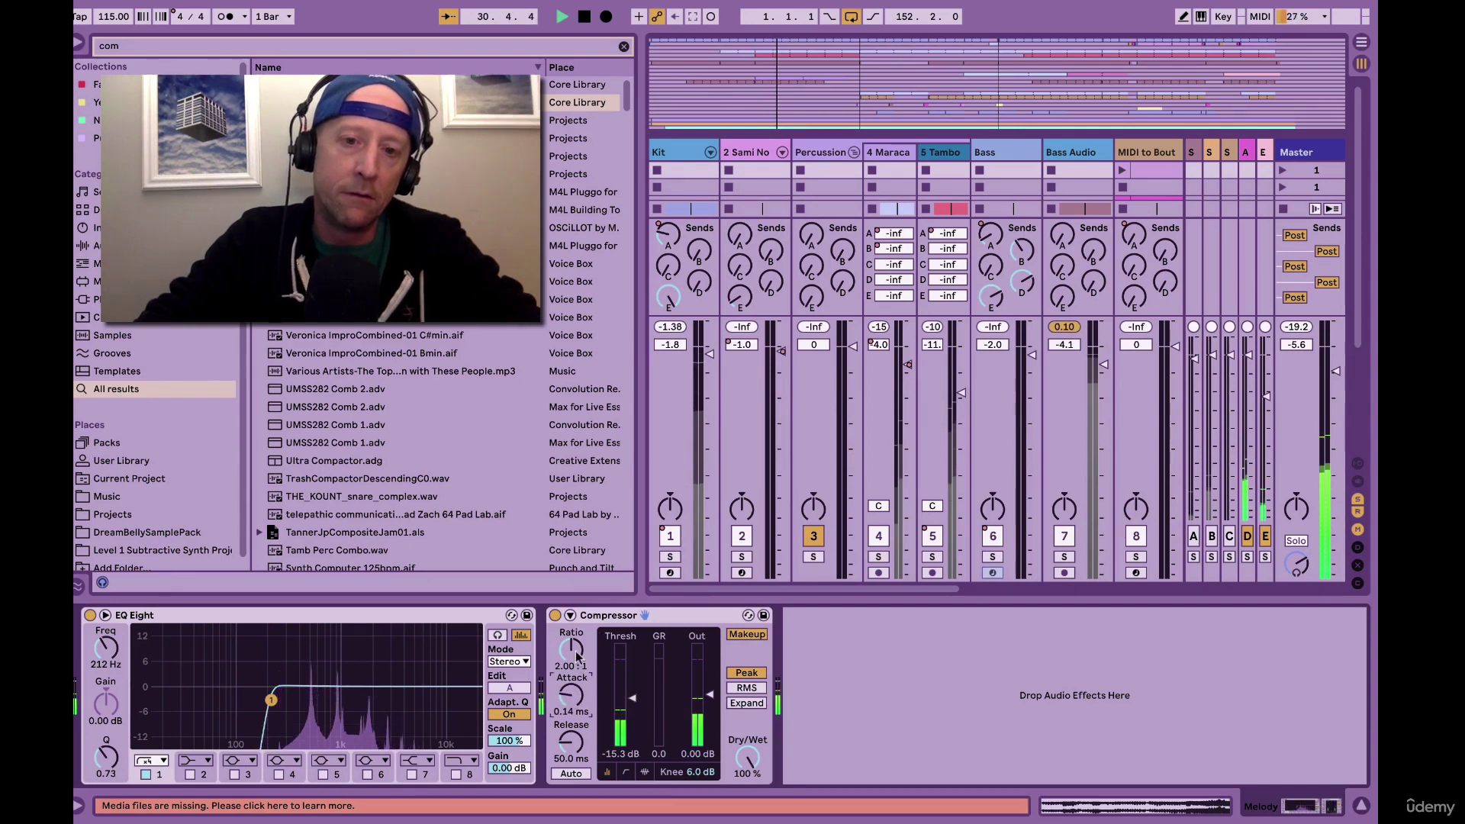
pyautogui.moveTo(571, 649); pyautogui.dragTo(571, 626)
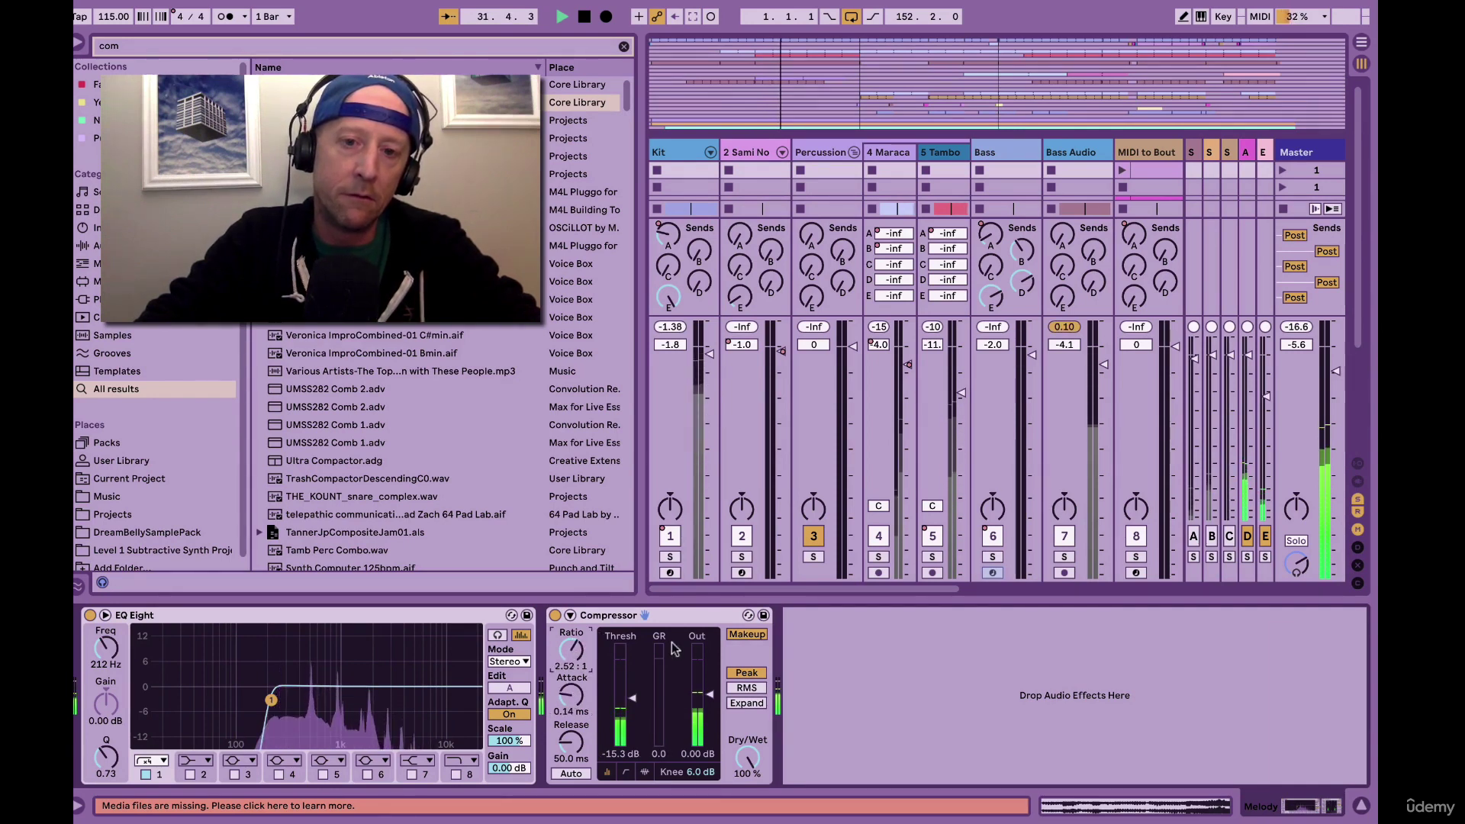
pyautogui.moveTo(626, 701); pyautogui.dragTo(626, 721)
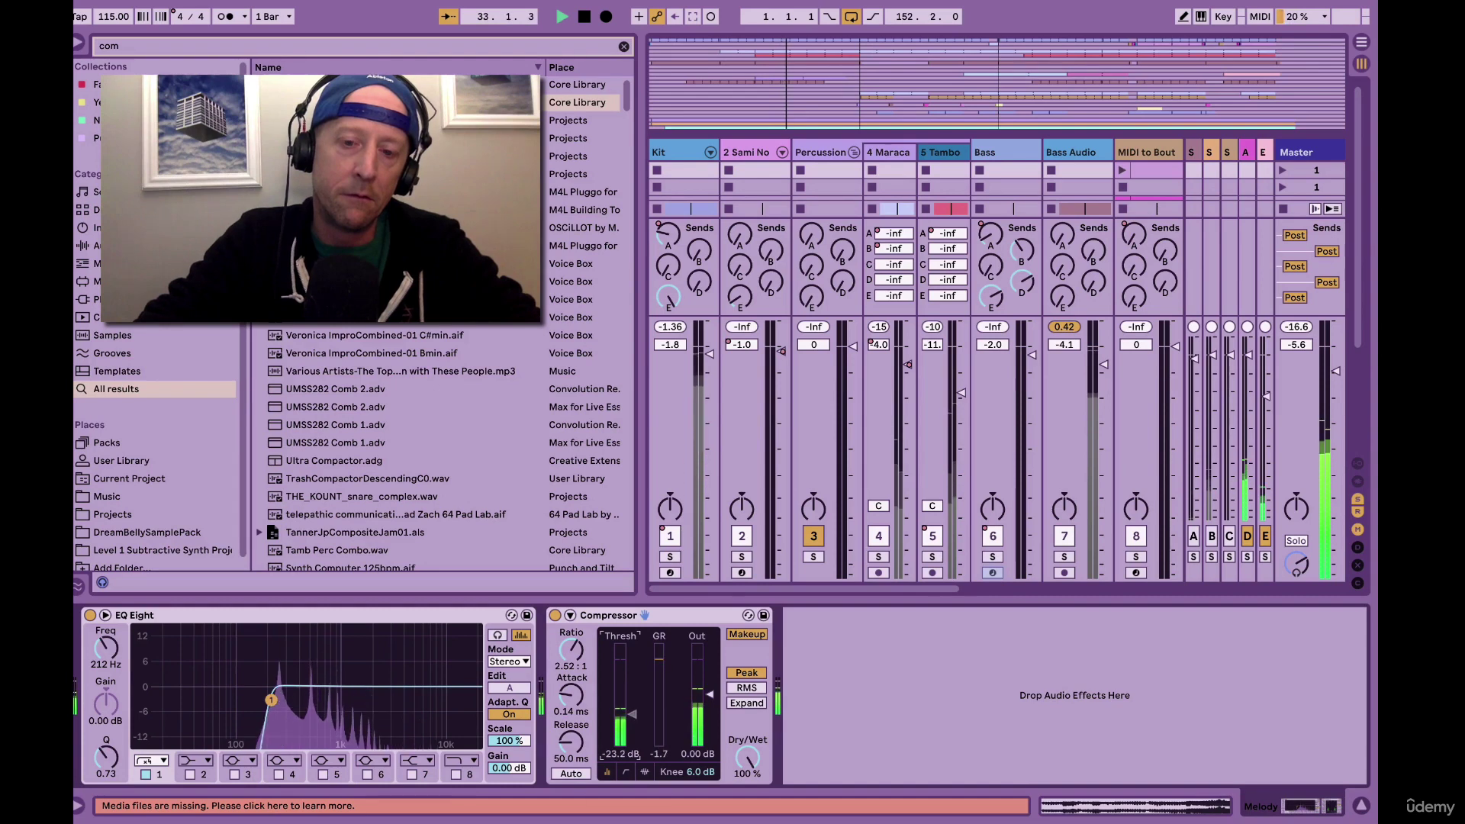
# Duplicate the Melody group's Compressor and enable sidechaining on the copy with Kit as its audio source.
pyautogui.click(656, 618)
pyautogui.hotkey('ctrl', 'd')
pyautogui.press('space')
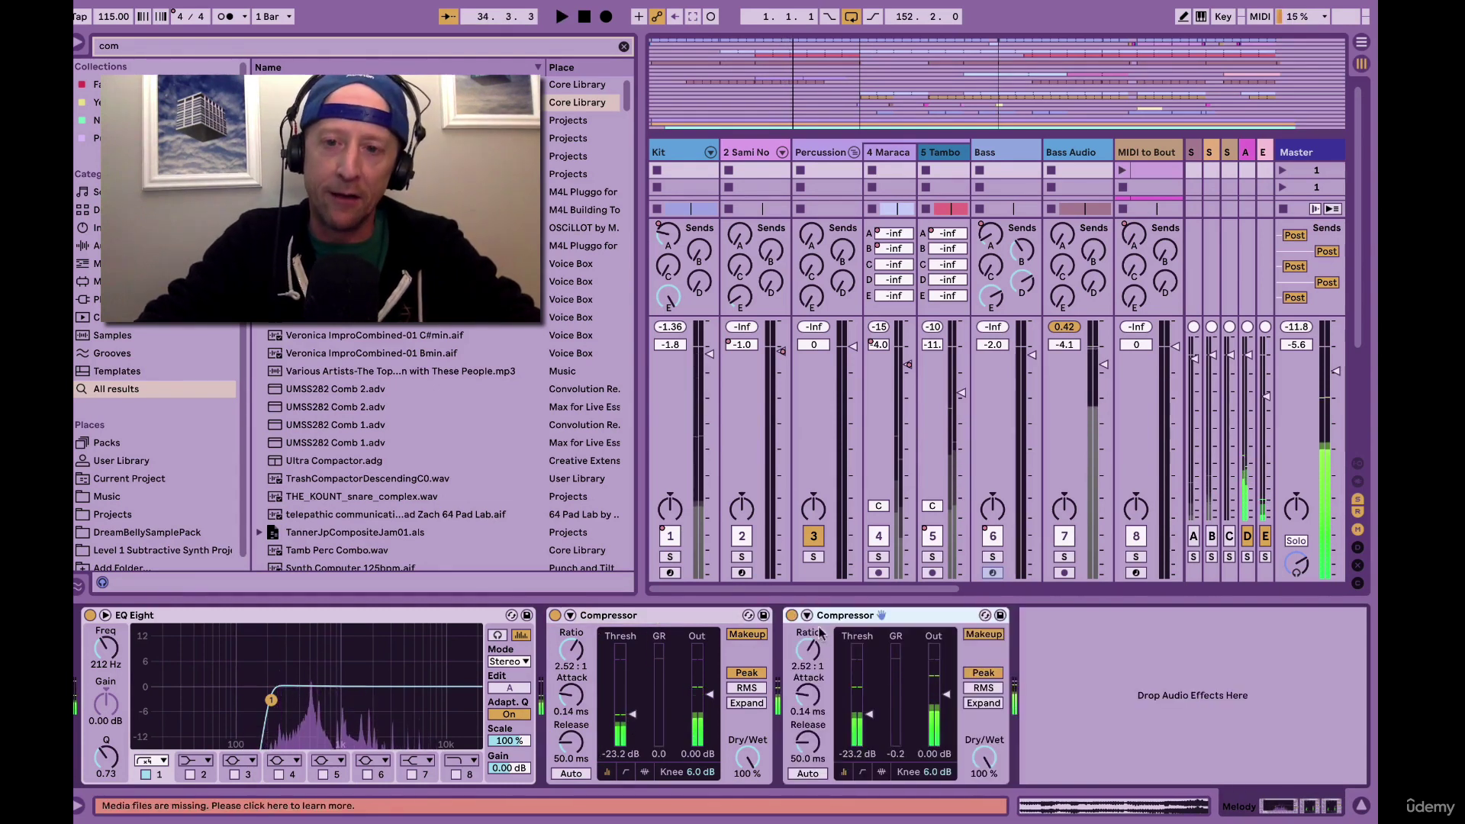
pyautogui.click(807, 615)
pyautogui.click(817, 635)
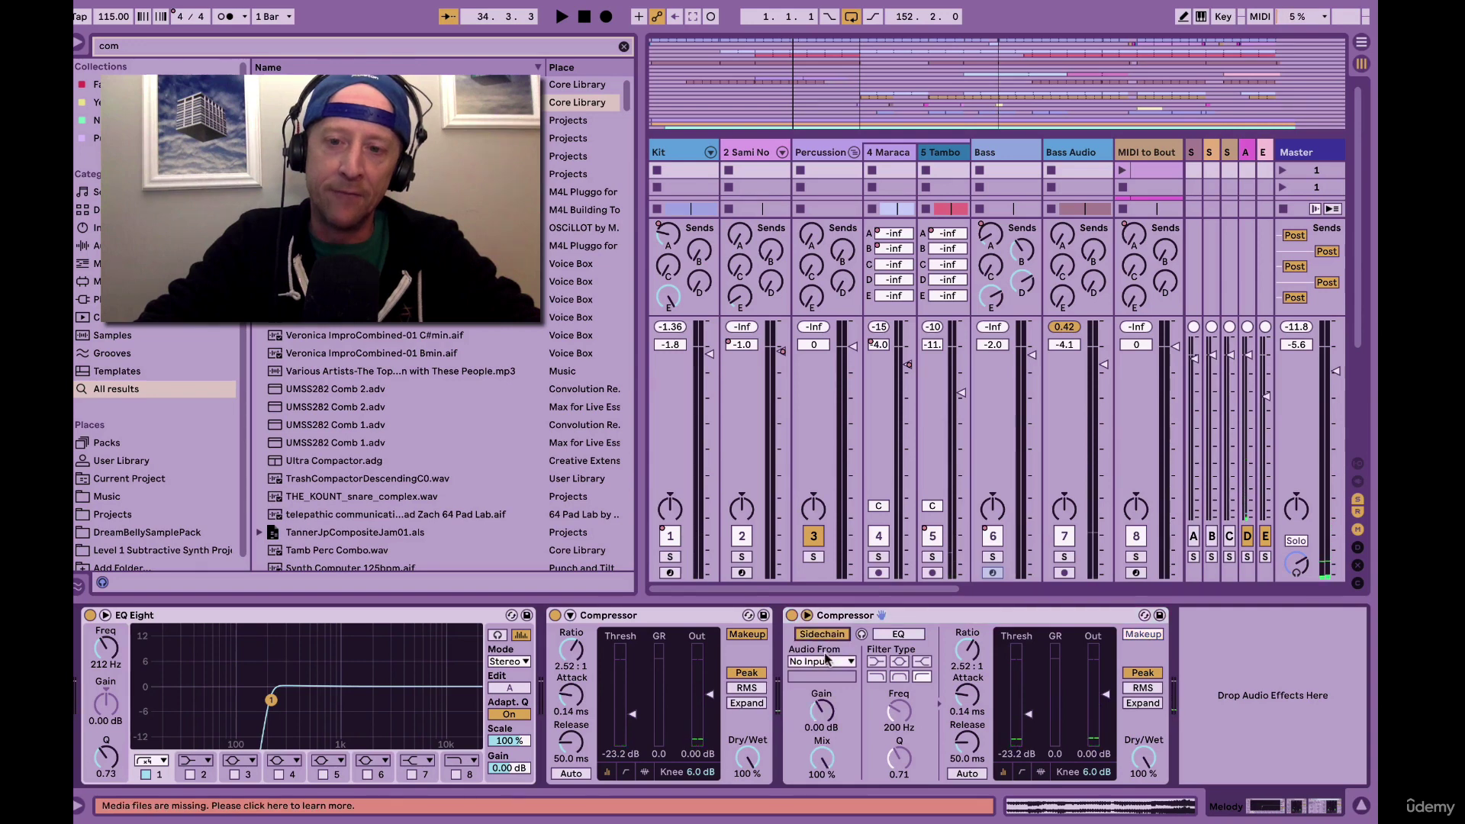
pyautogui.click(827, 660)
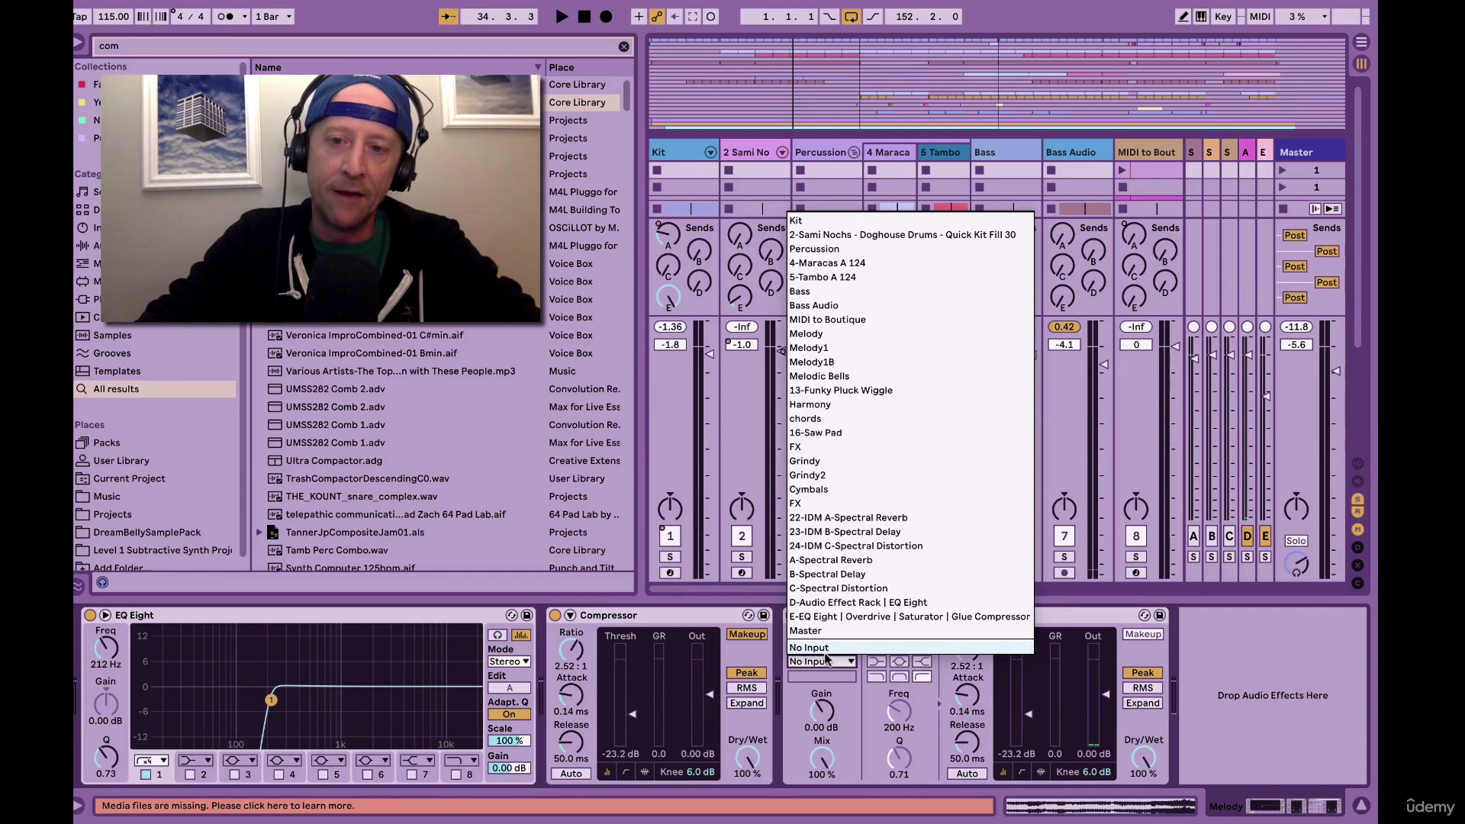
pyautogui.click(818, 223)
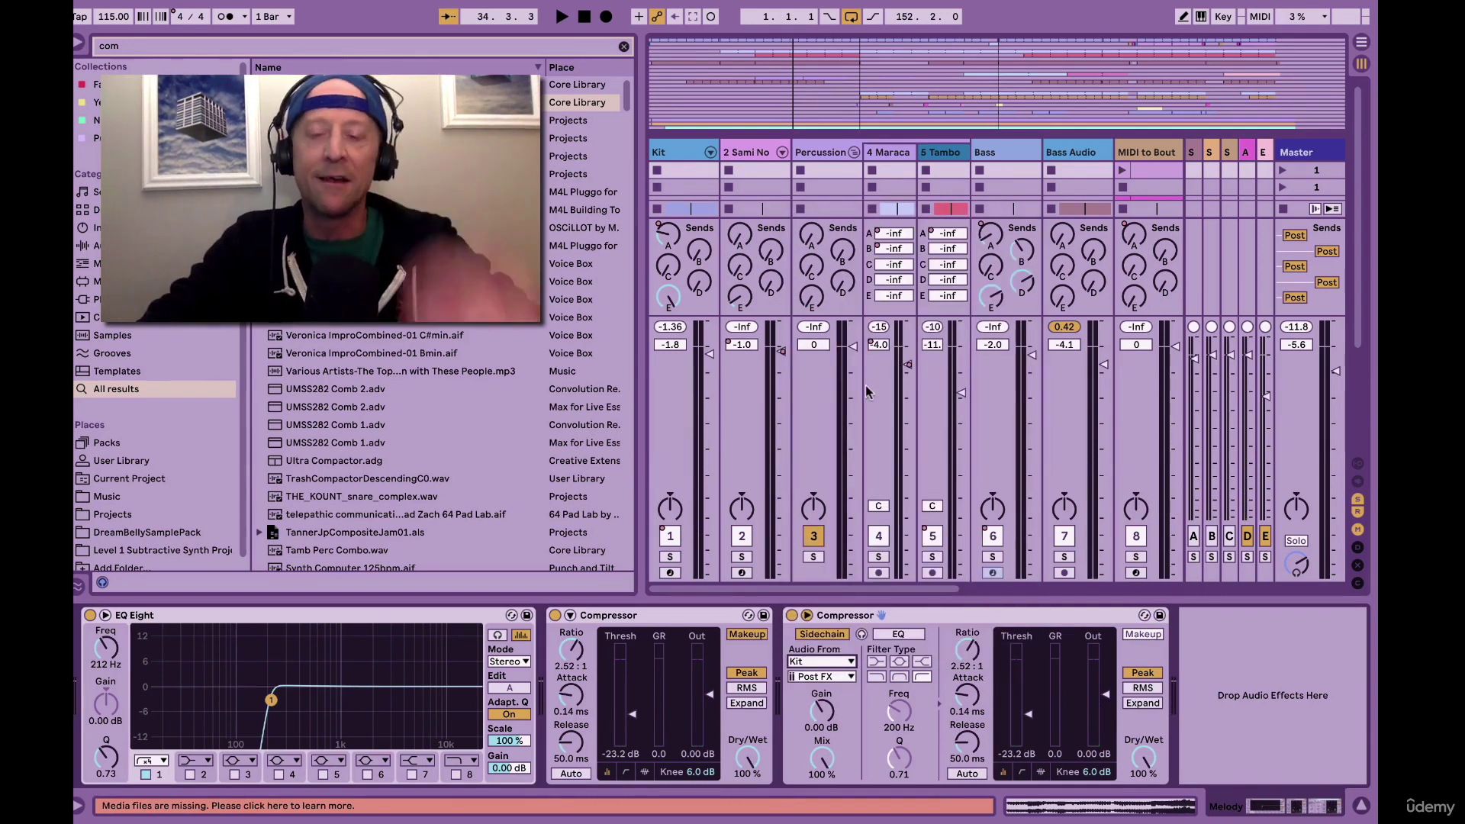
# Set the sidechained Melody Compressor's threshold to -19.1 dB and its ratio to 9.69:1 during playback.
pyautogui.hscroll(5, 866, 391)
pyautogui.press('space')
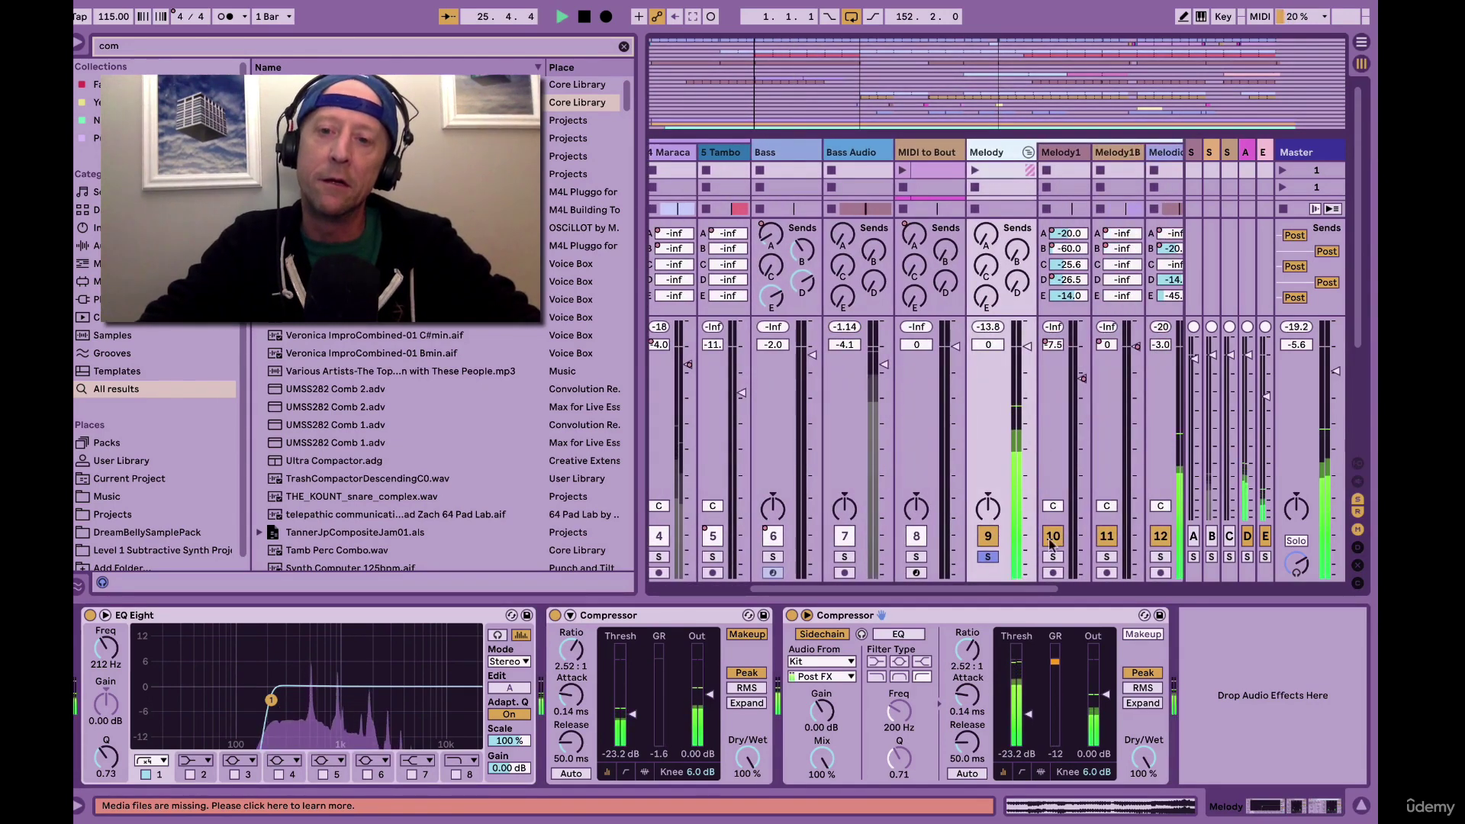
pyautogui.moveTo(1028, 716); pyautogui.dragTo(1028, 703)
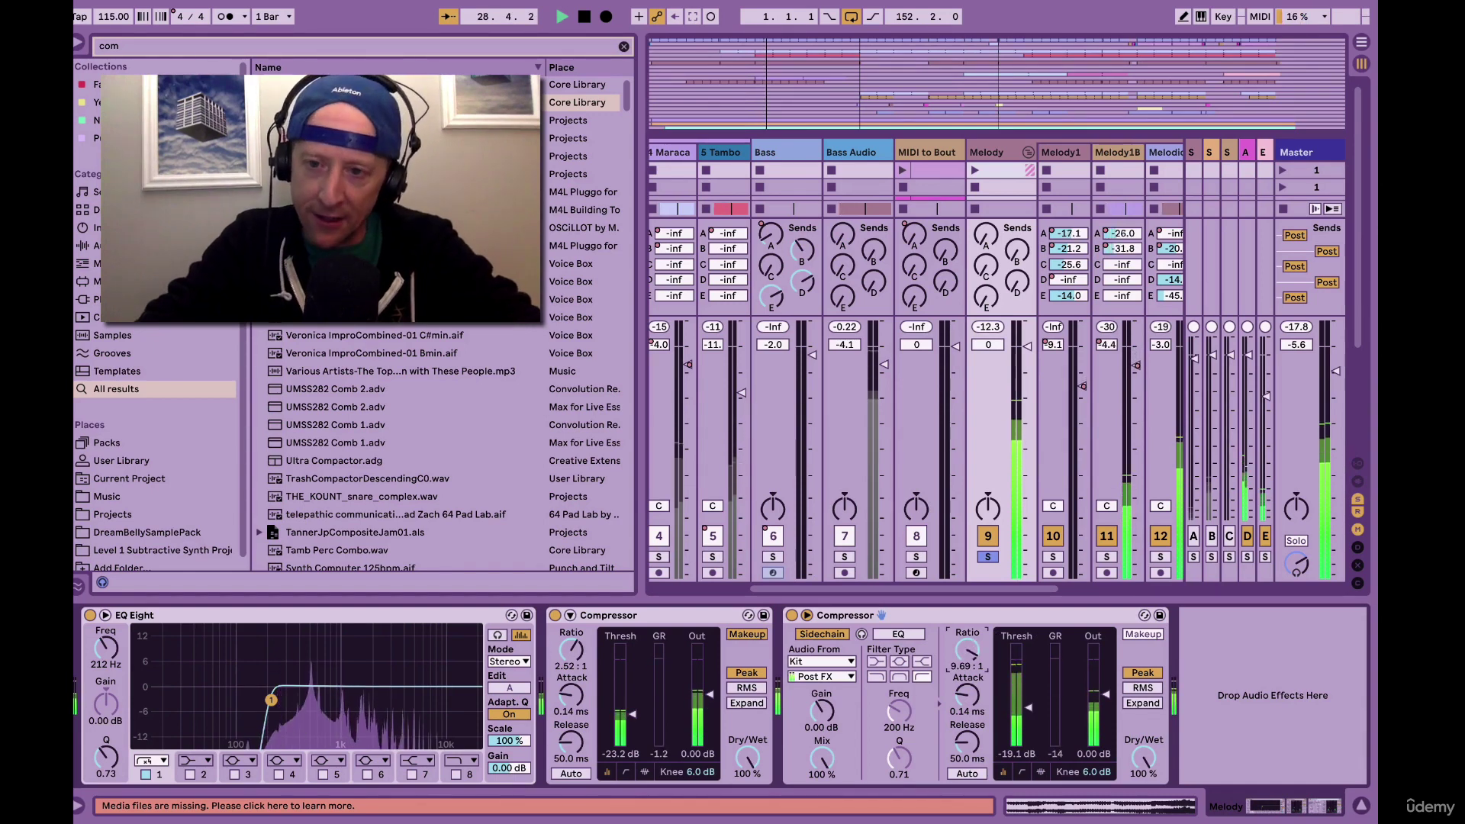
# Show the sidechained Compressor's activity view, unsolo the Melody group to hear the full mix, and stop playback.
pyautogui.click(1041, 773)
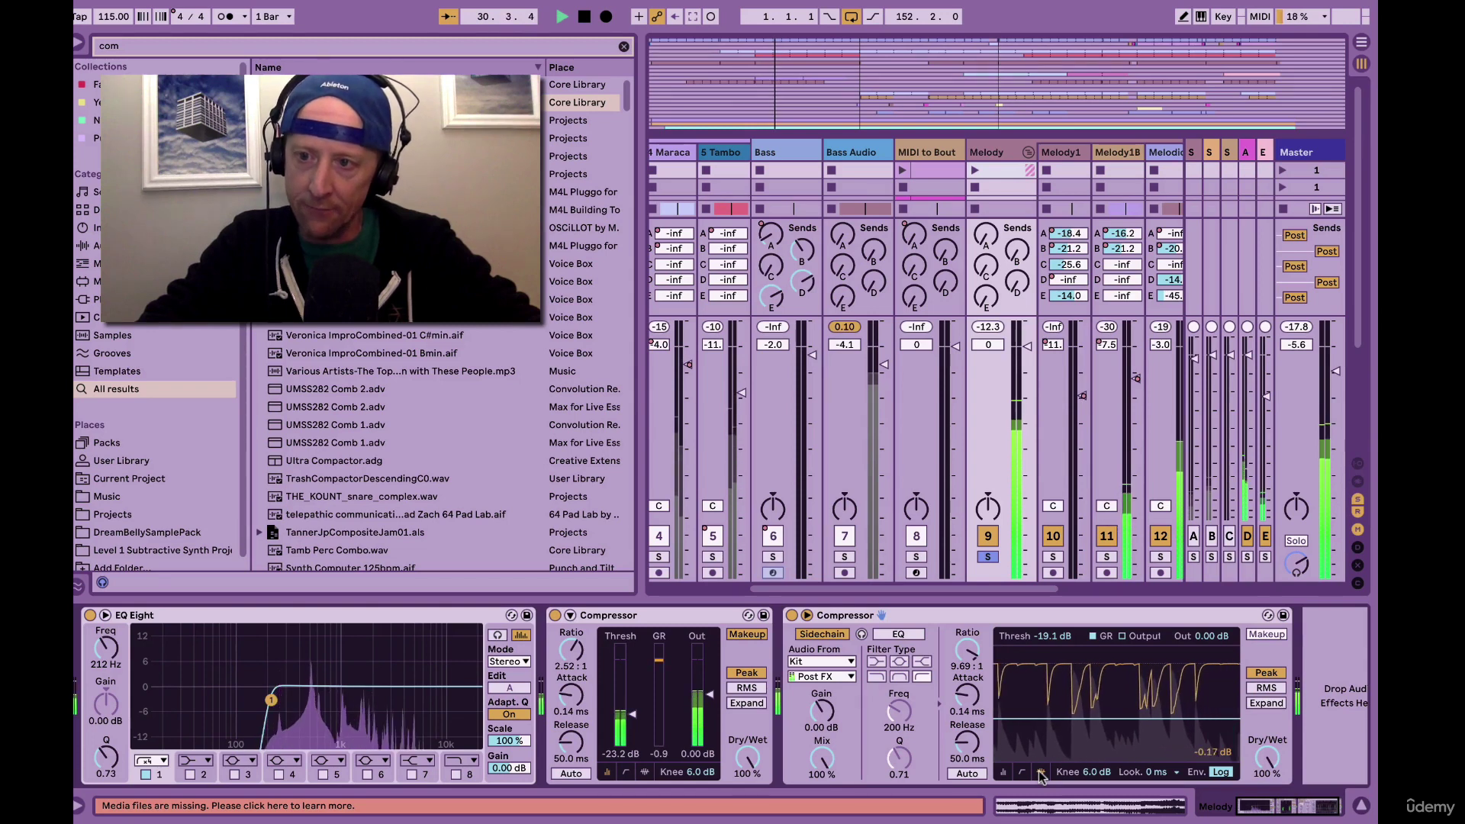
pyautogui.click(989, 557)
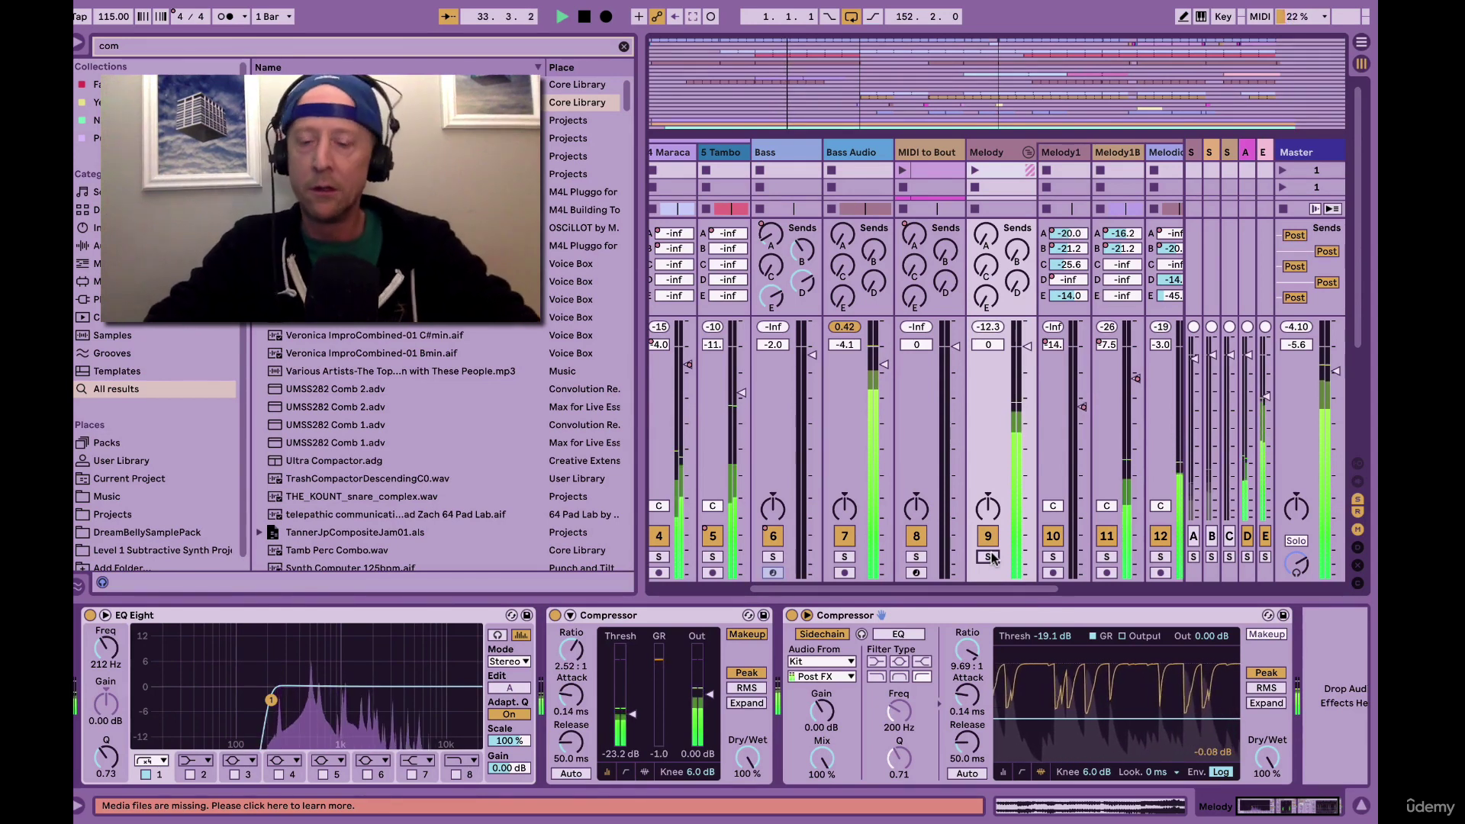
pyautogui.press('space')
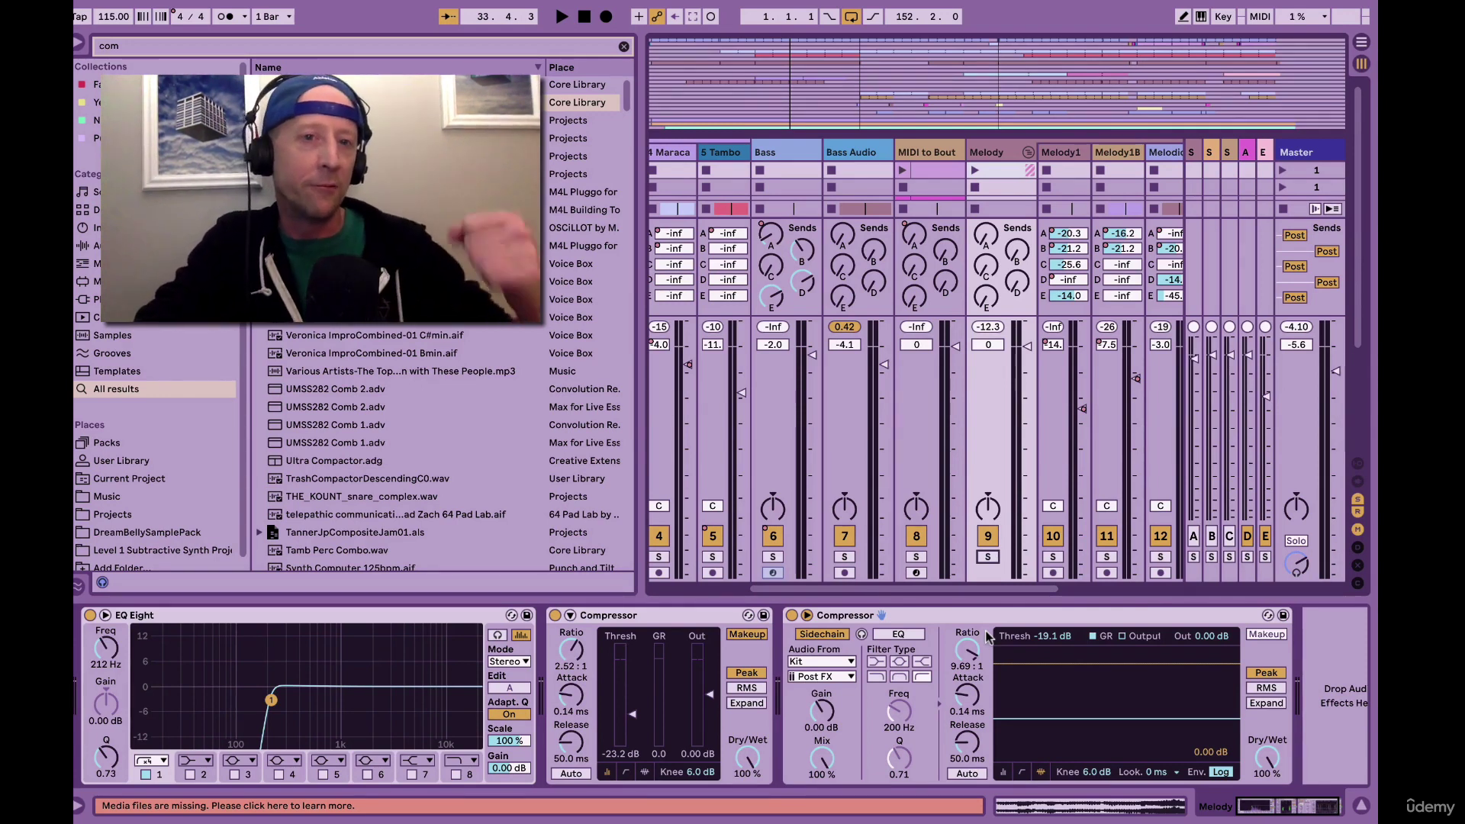
# Hide the browser, play the arrangement from about bar 65 and briefly audition the Harmony group in solo.
pyautogui.hotkey('ctrl', 'alt', 'b')
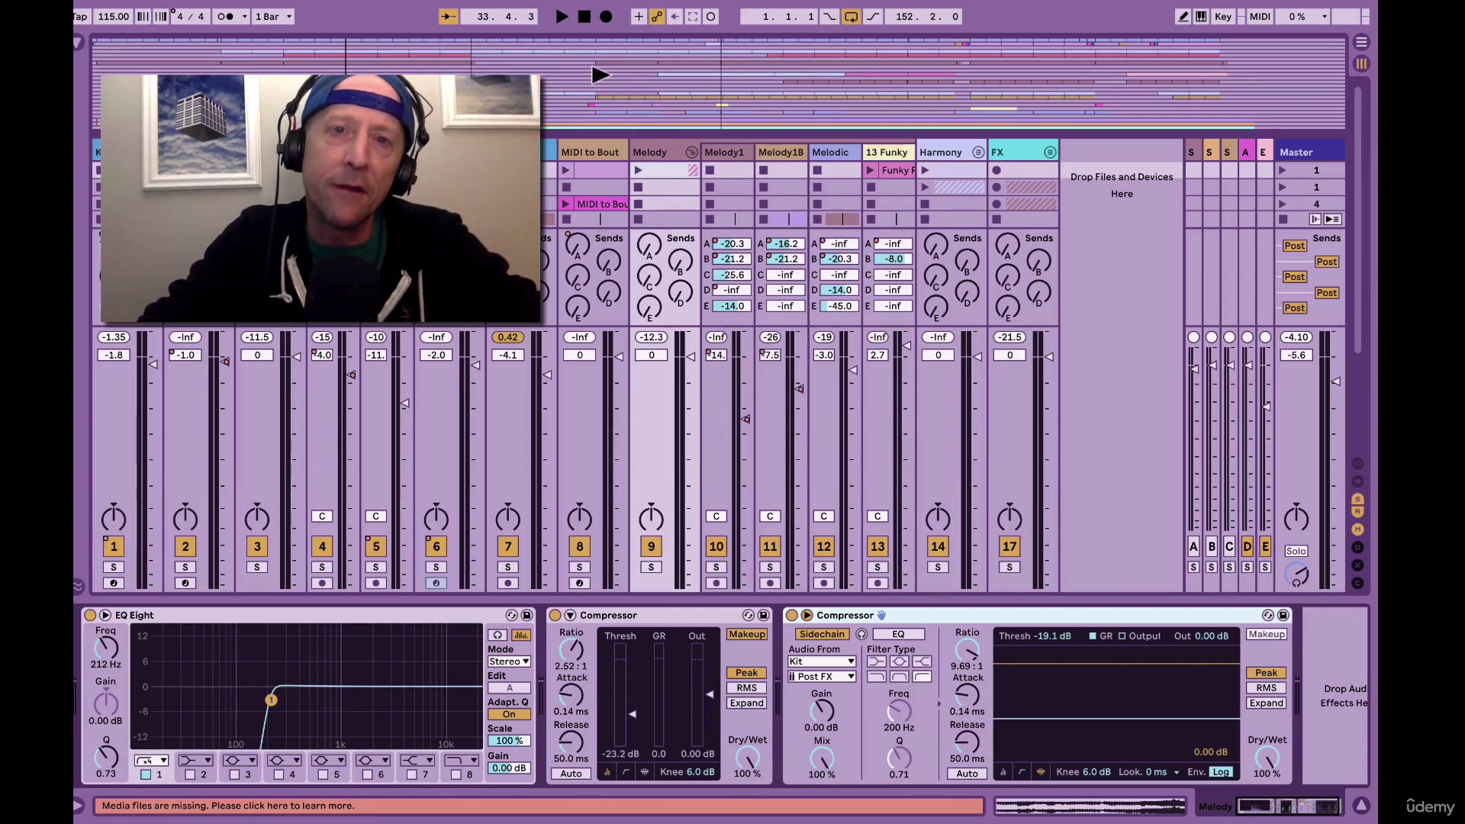
pyautogui.click(593, 74)
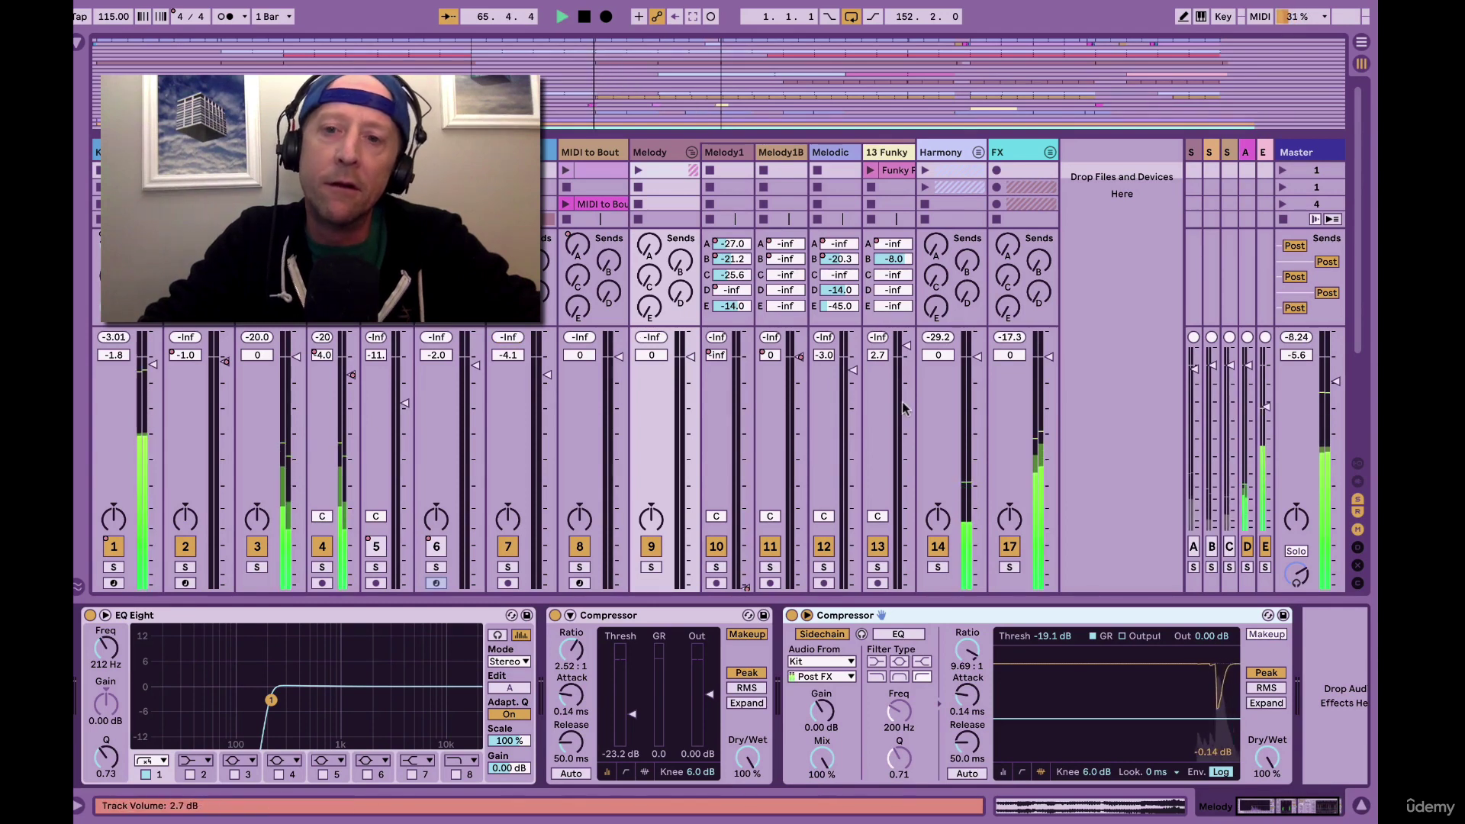
pyautogui.click(937, 567)
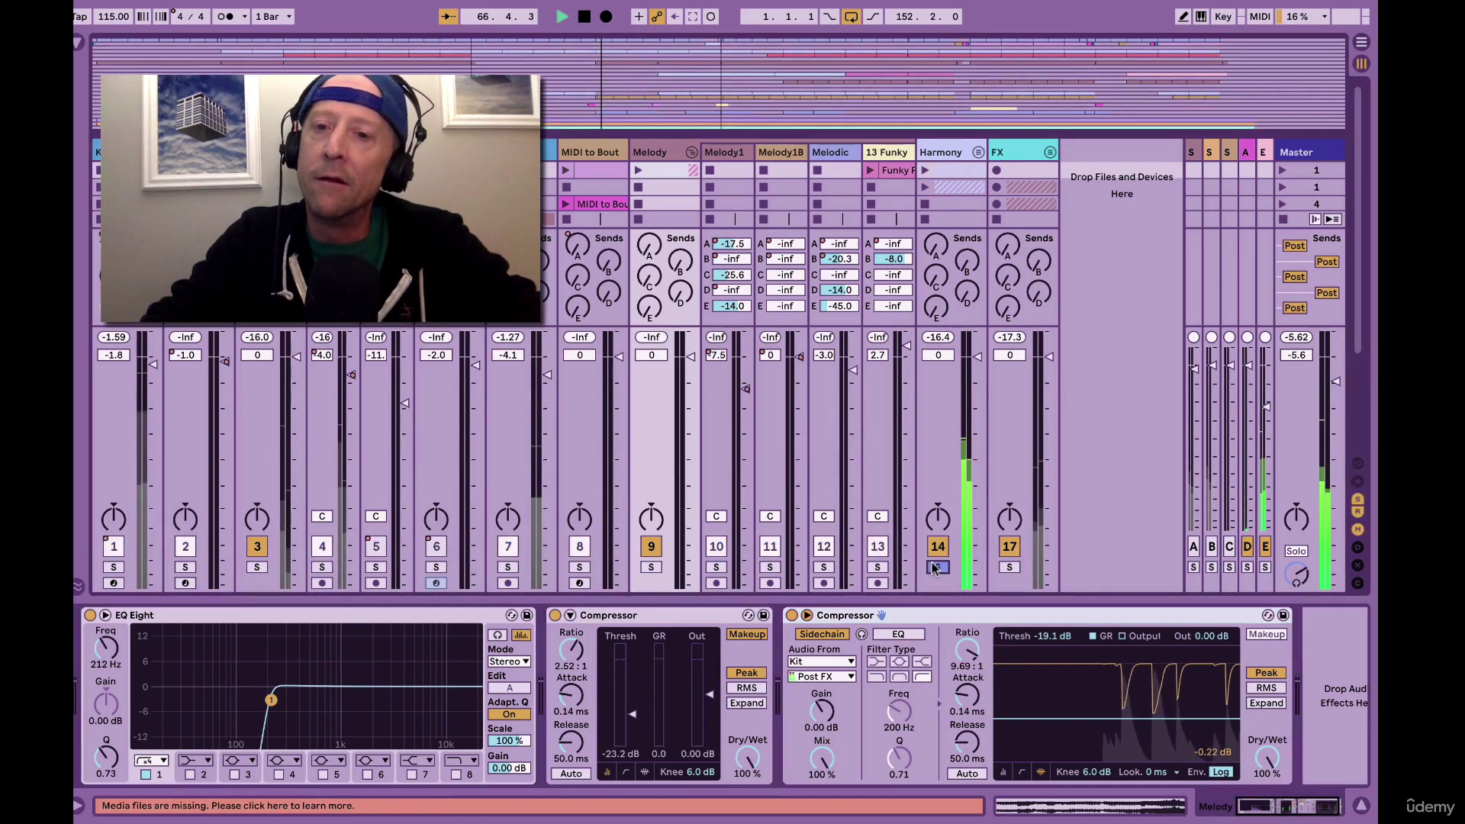
pyautogui.click(937, 567)
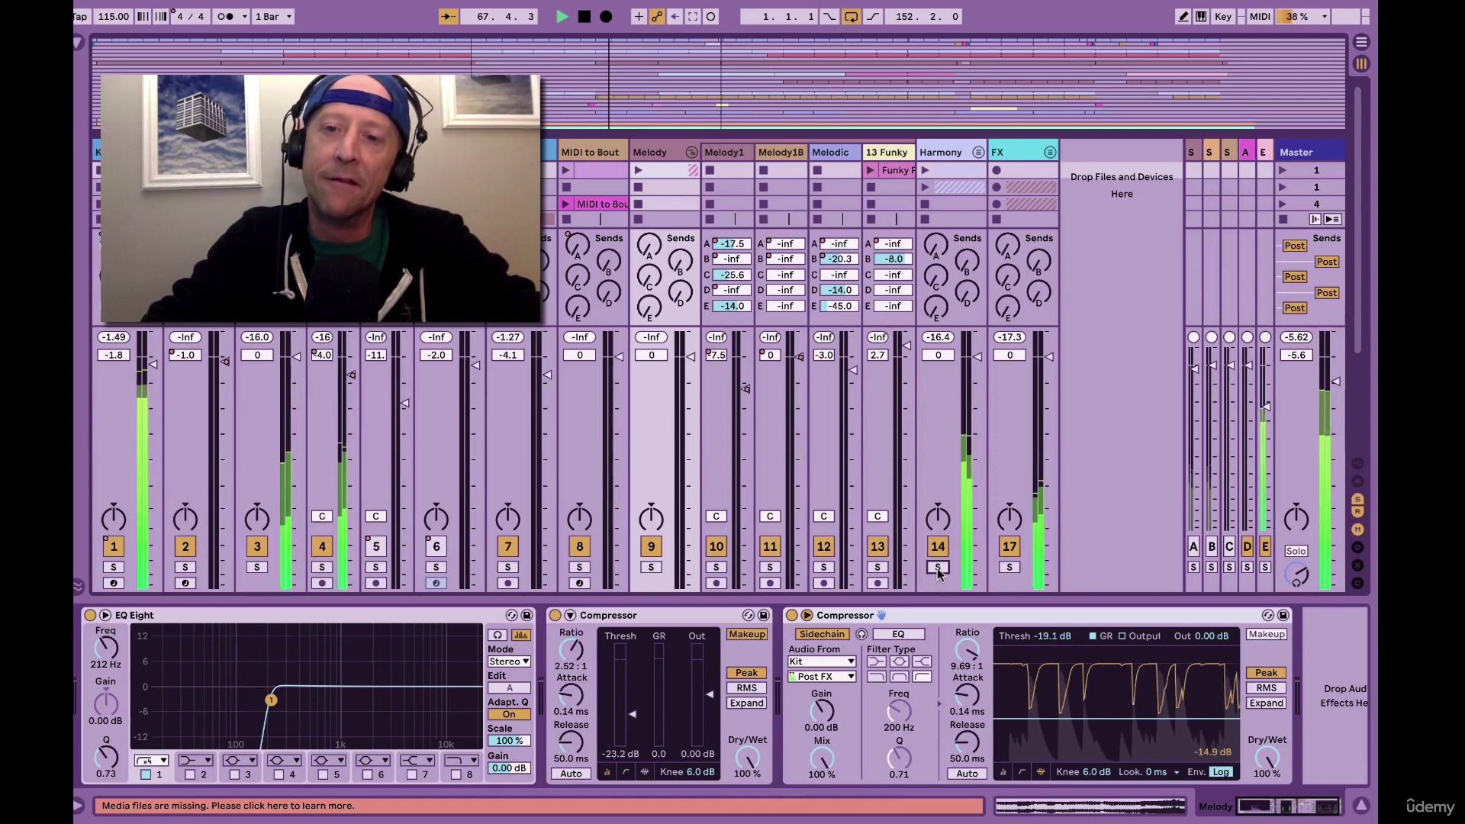
# Search the browser for "comp" and add a Compressor after the Harmony group's EQ Eight.
pyautogui.click(947, 152)
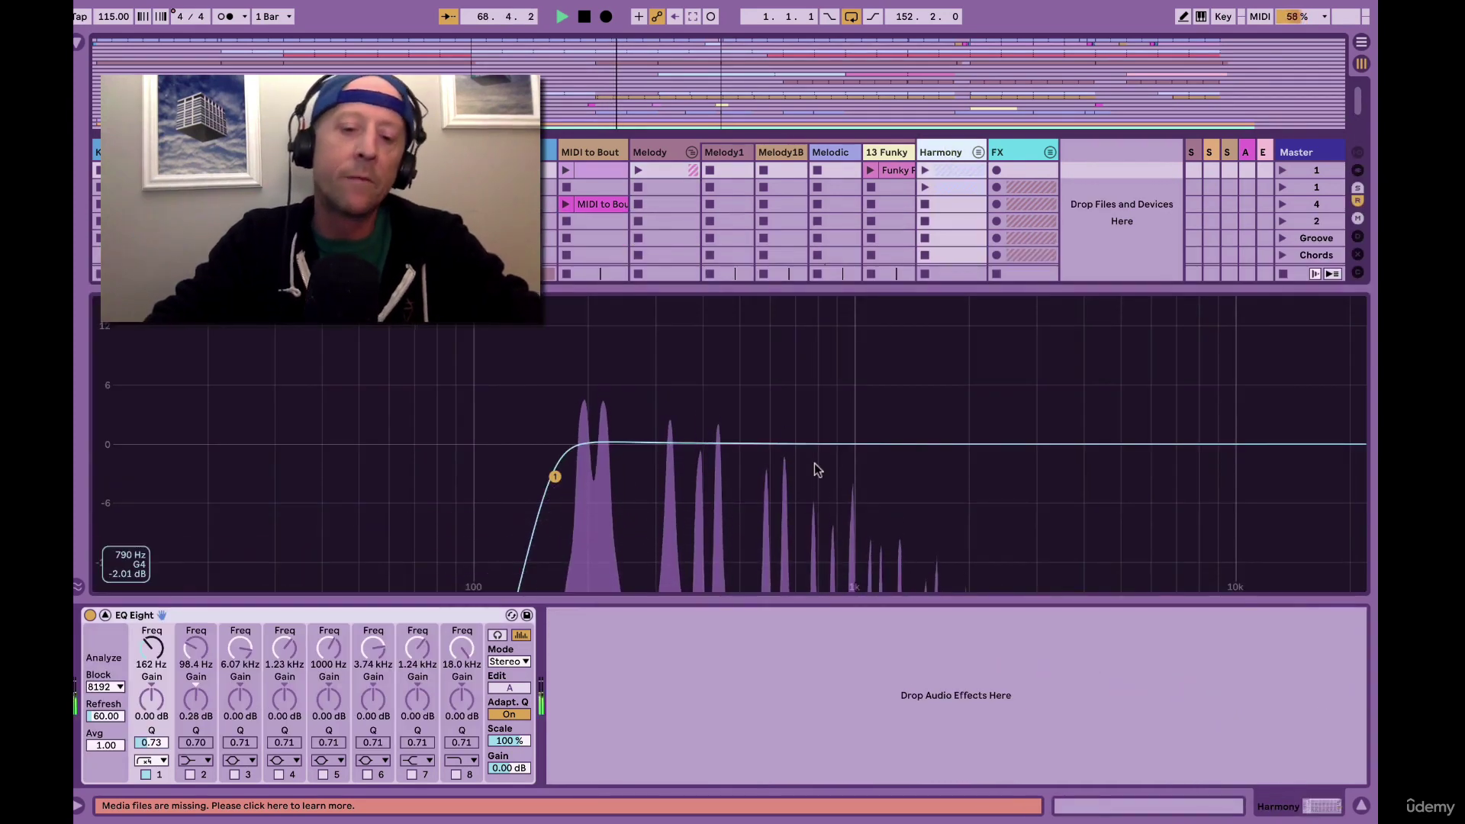
pyautogui.hotkey('ctrl', 'alt', 'b')
pyautogui.press('Down')
pyautogui.press('Down')
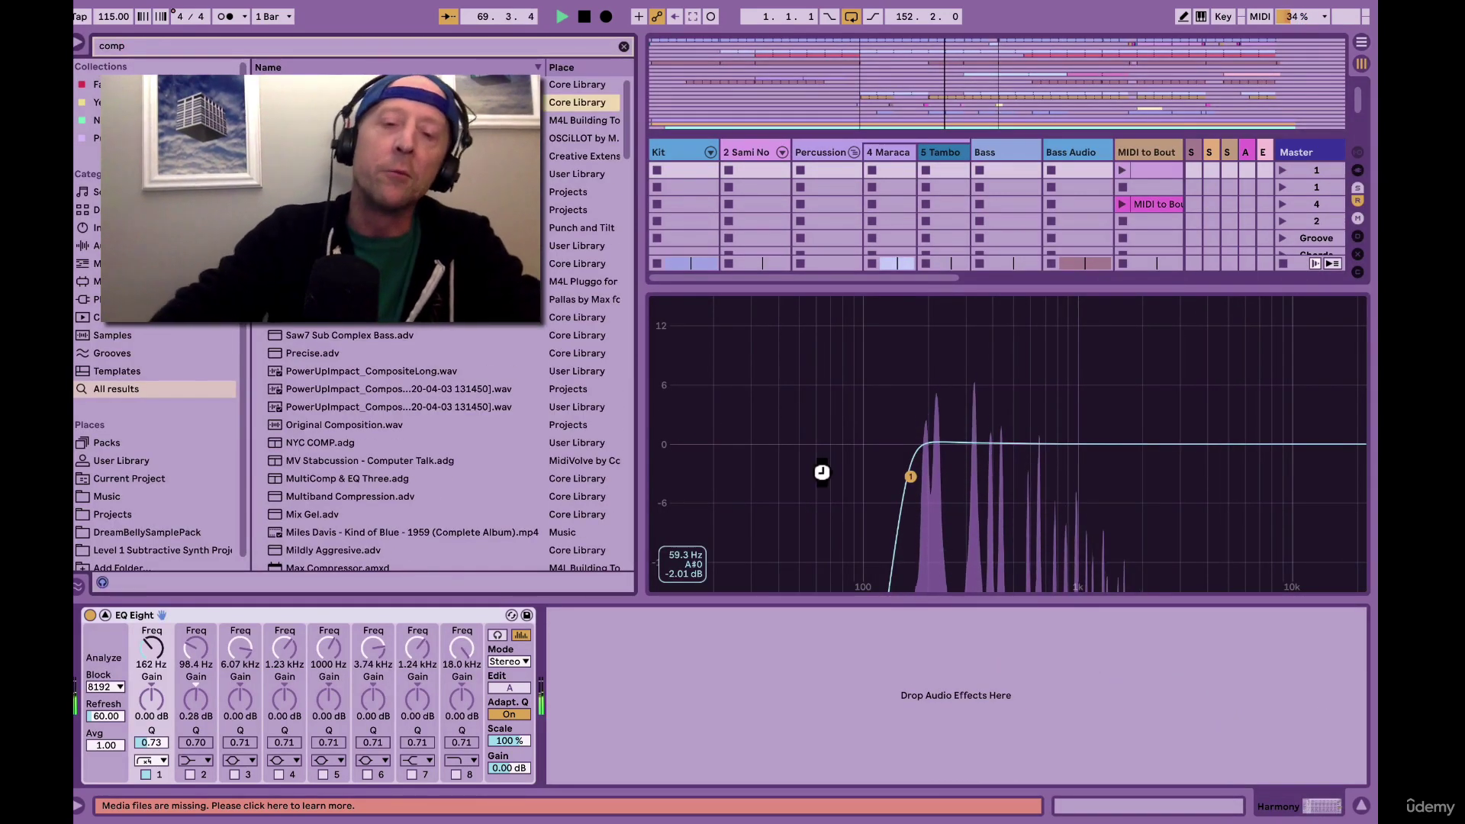
pyautogui.press('Return')
# Set the Harmony Compressor's threshold to -21.9 dB, ratio to 1.64:1 and release to 205 ms during playback.
pyautogui.moveTo(635, 677); pyautogui.dragTo(635, 727)
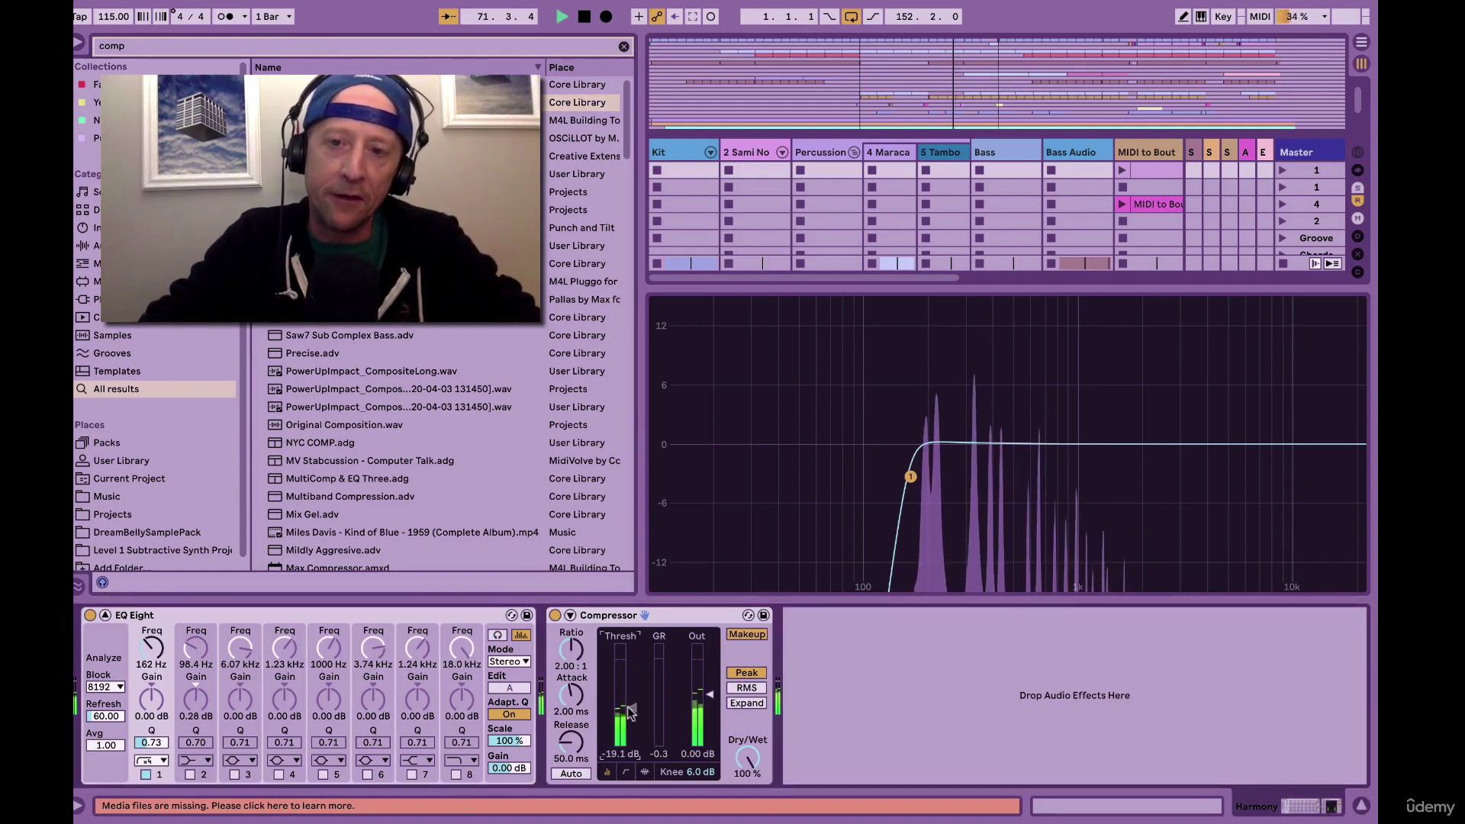
pyautogui.hotkey('ctrl', 'alt', 'b')
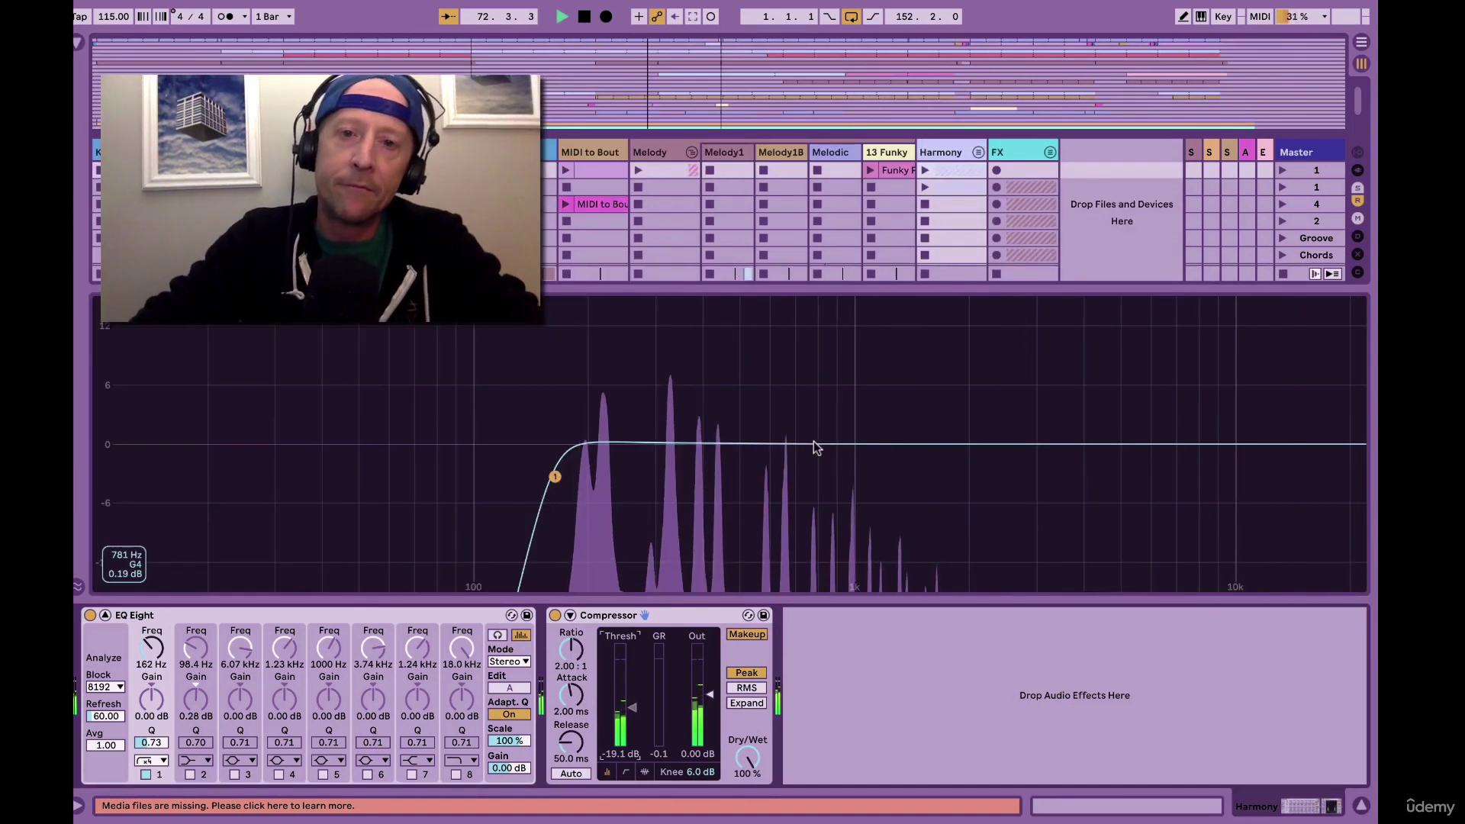
pyautogui.hotkey('ctrl', 'alt', 'm')
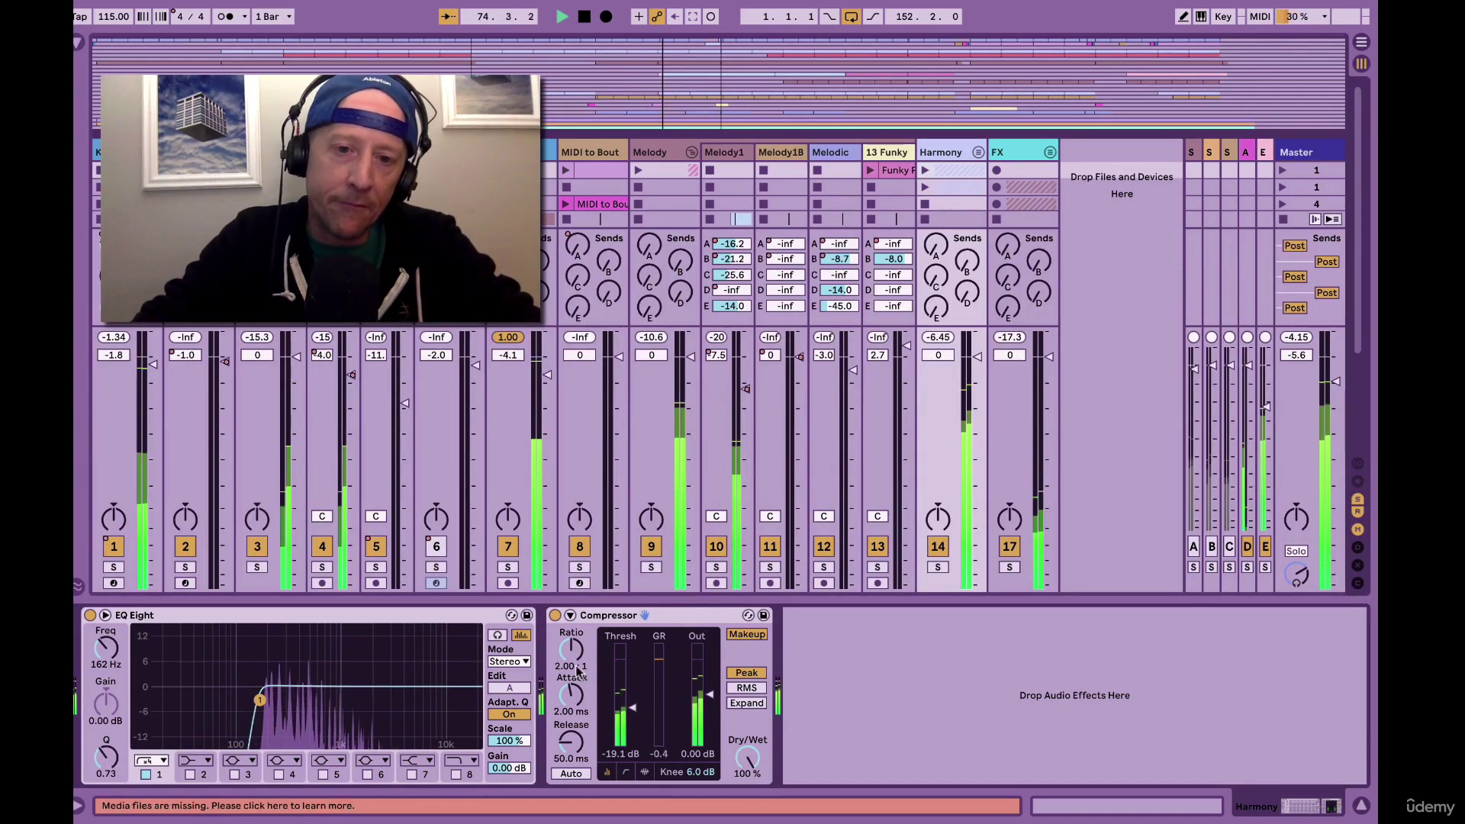
pyautogui.moveTo(577, 671); pyautogui.dragTo(632, 714)
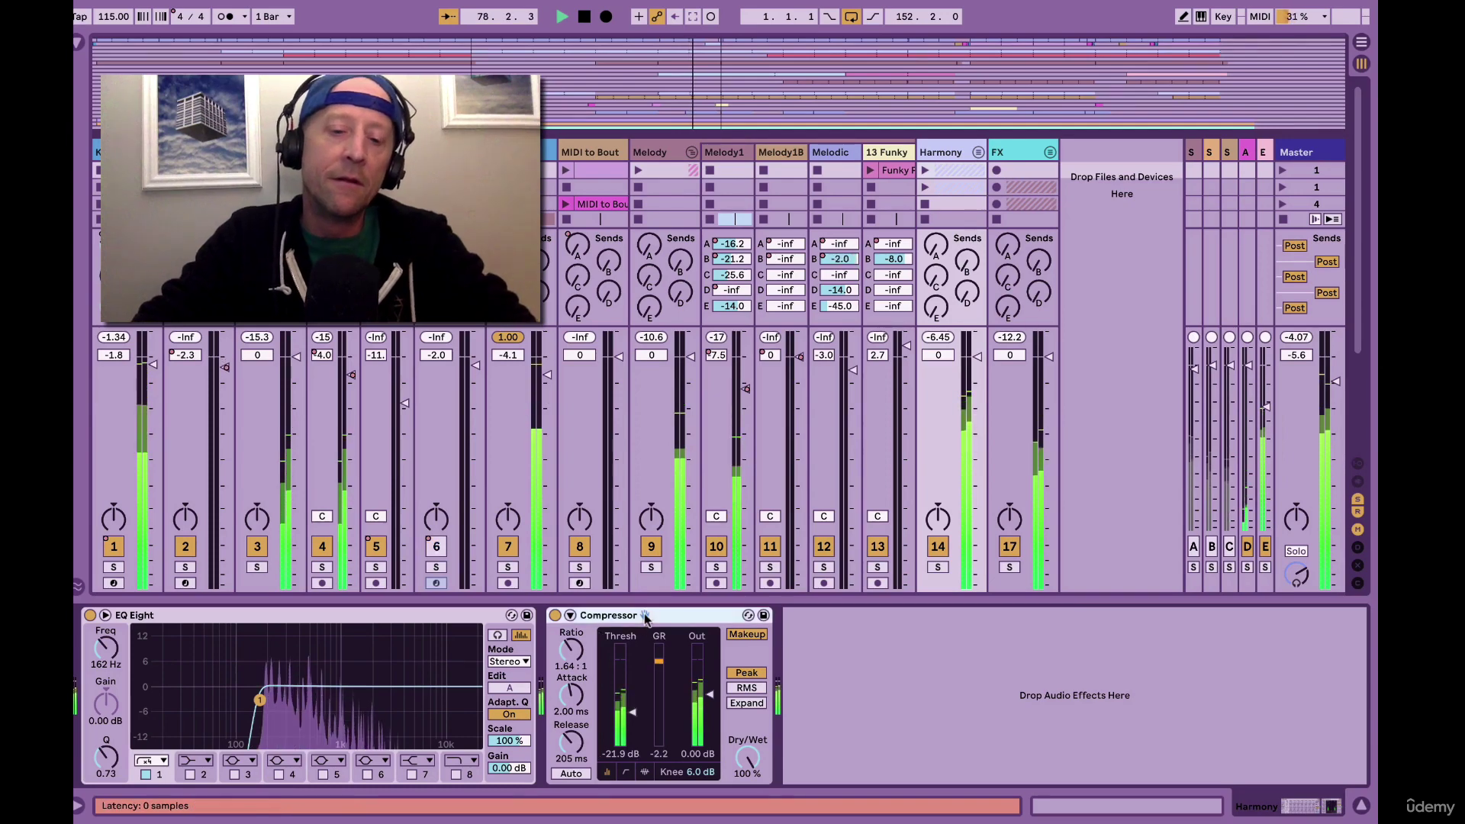
# Add a second Compressor to the Harmony group and sidechain it from Kit's Kick Drum Case Yakiman Pre FX signal.
pyautogui.hotkey('ctrl', 'alt', 'b')
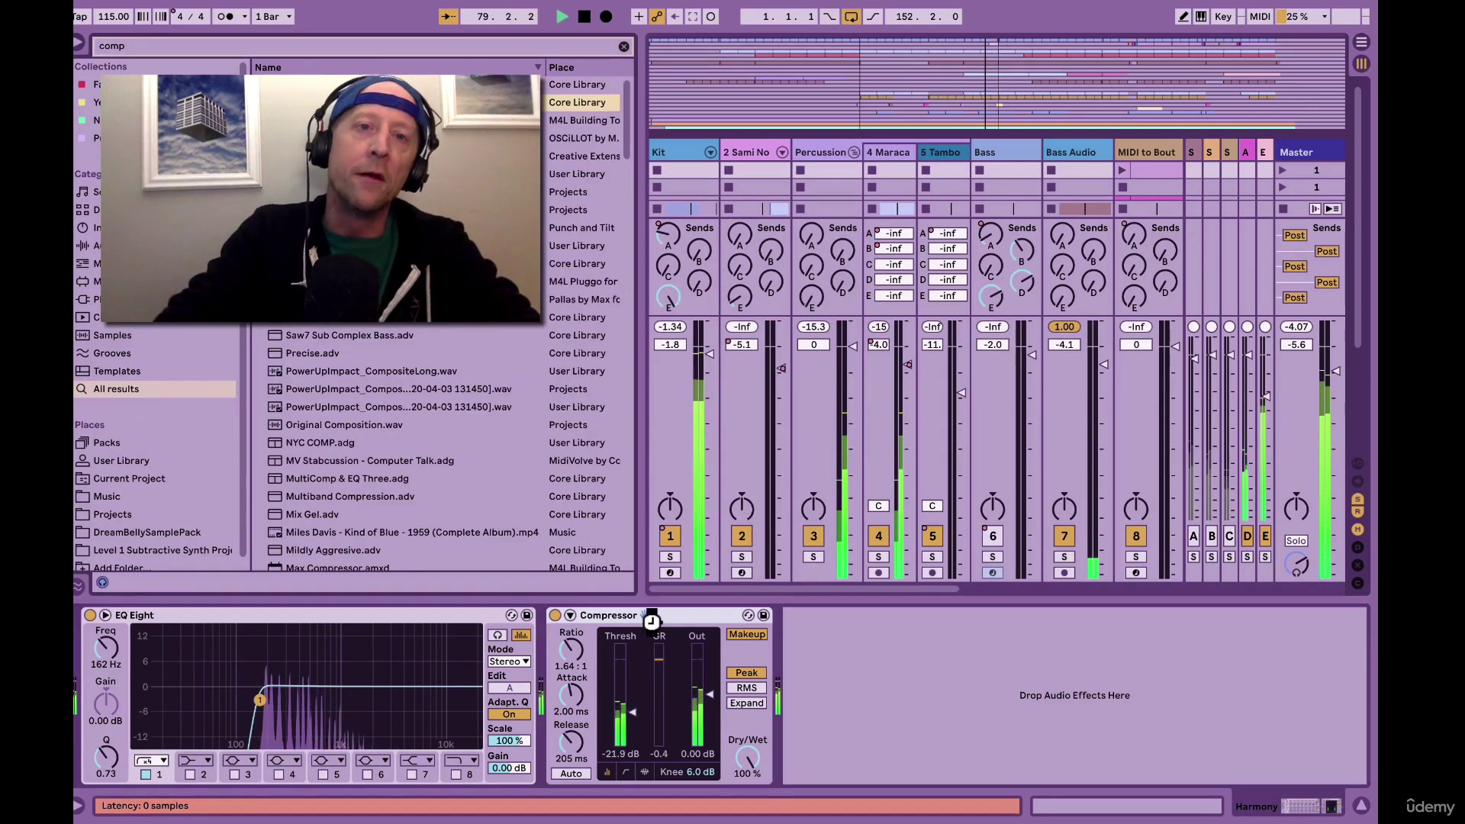
pyautogui.hotkey('ctrl', 'd')
pyautogui.click(807, 615)
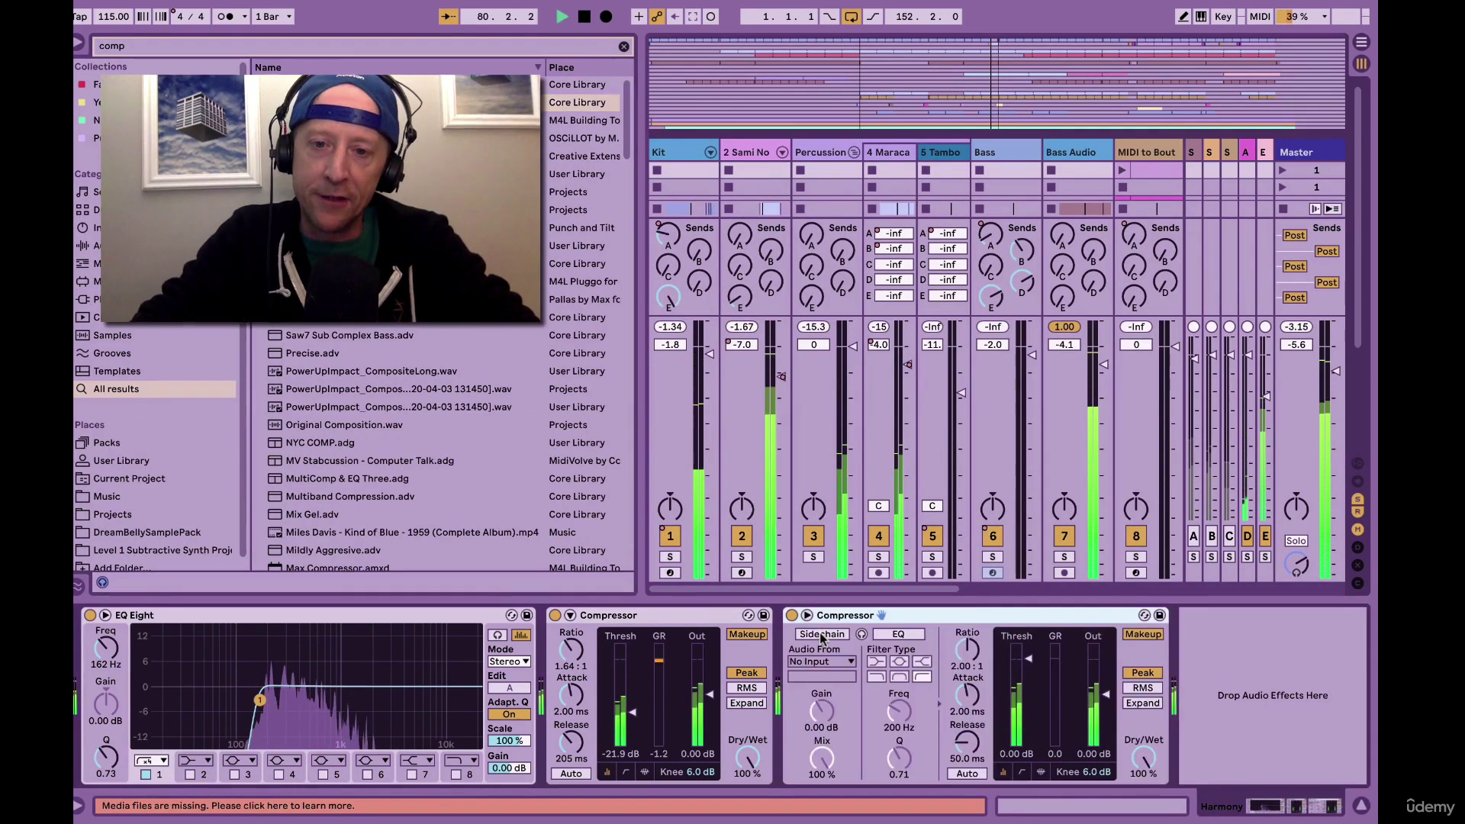
pyautogui.click(822, 661)
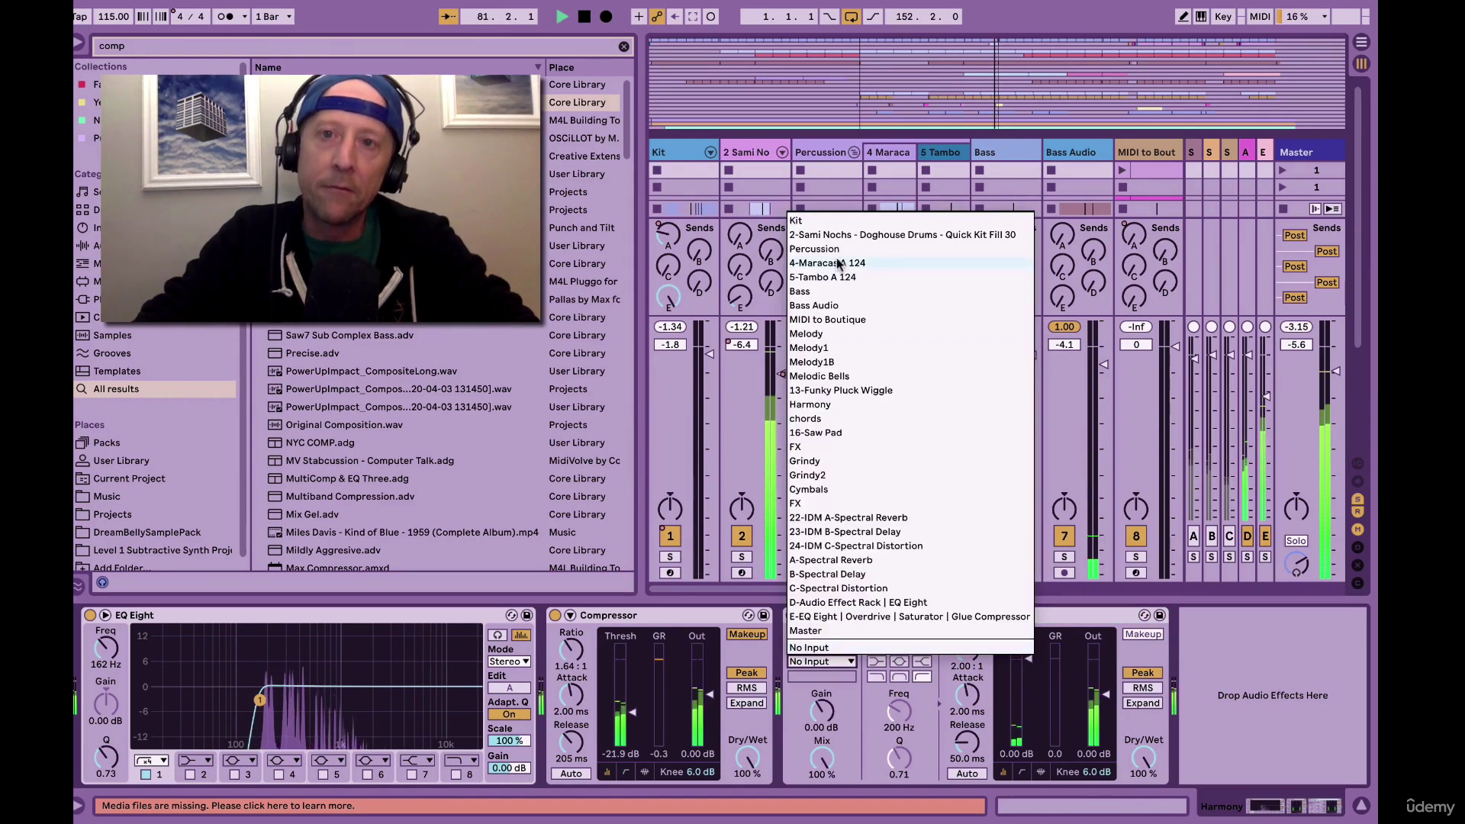
pyautogui.click(829, 226)
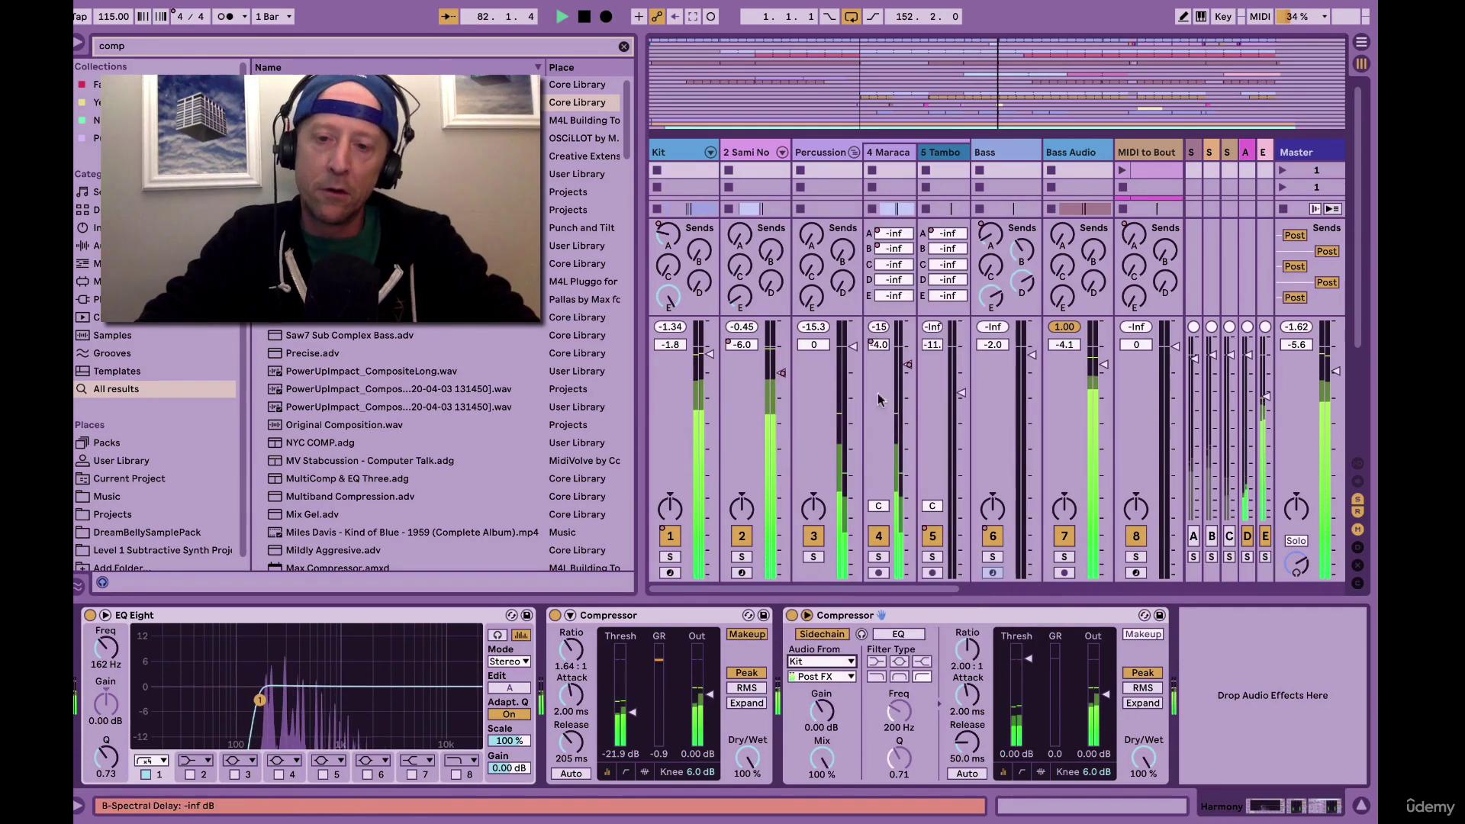
pyautogui.click(822, 677)
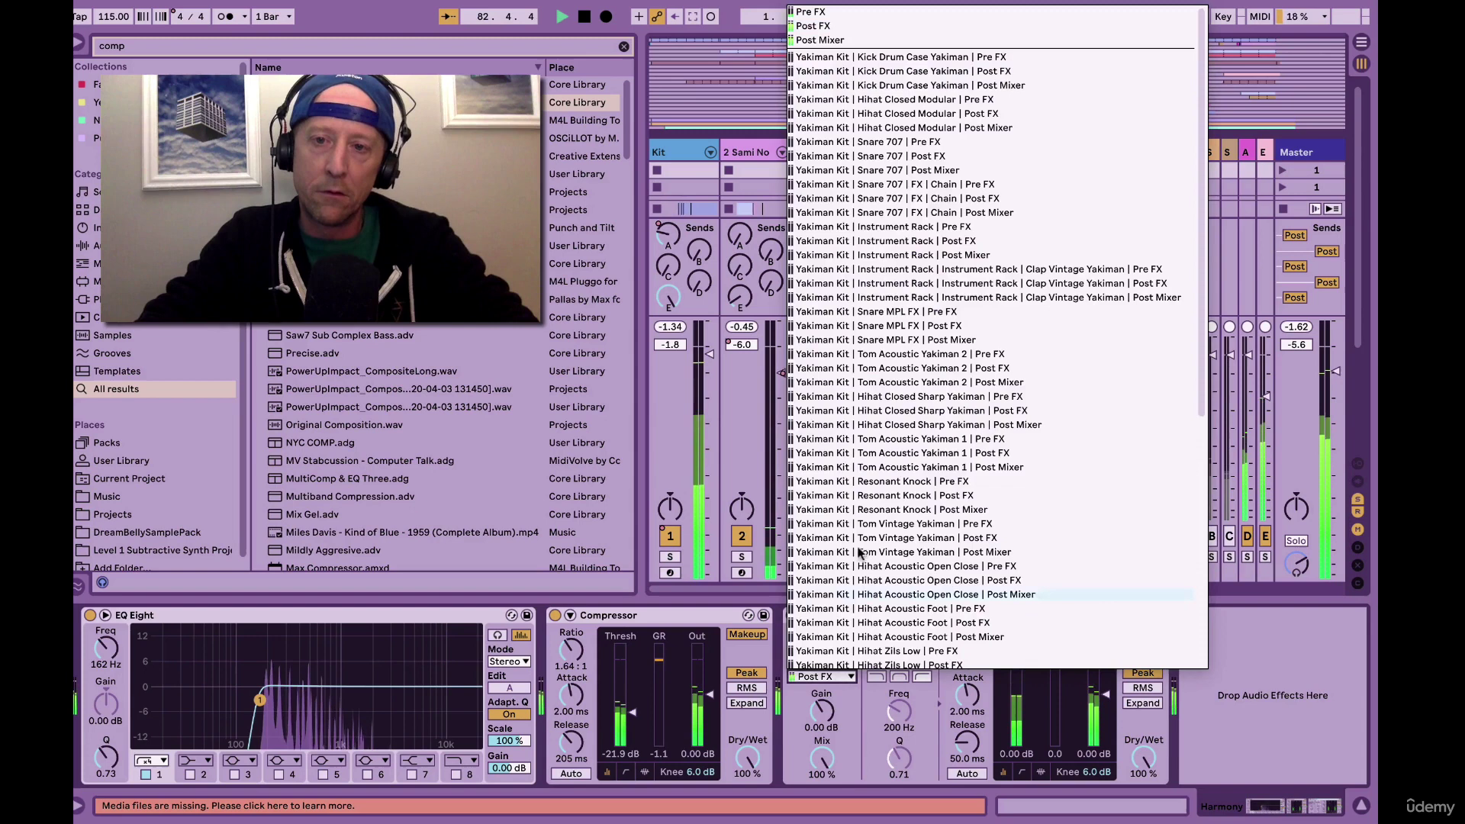
pyautogui.click(868, 59)
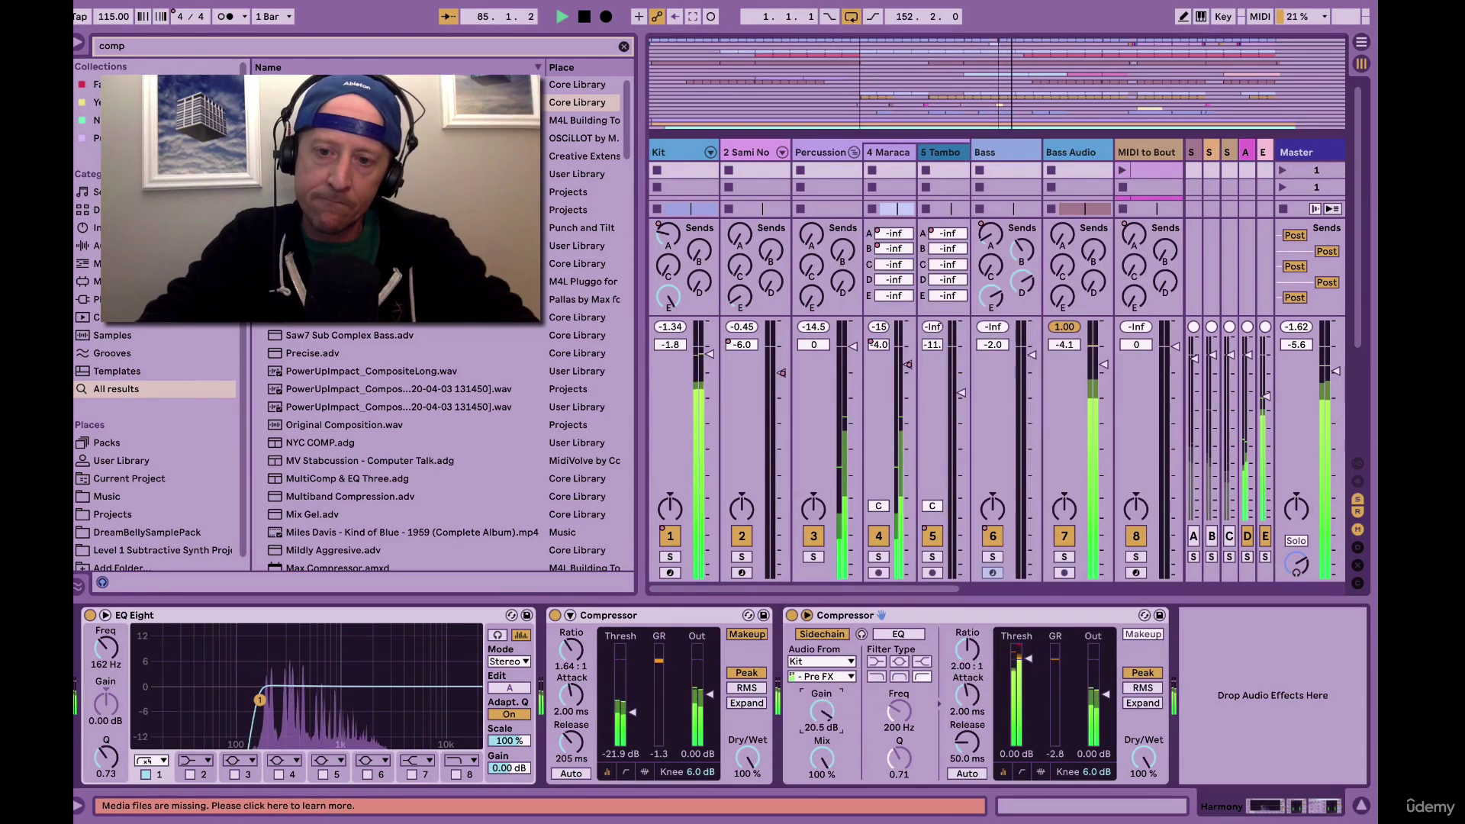
# Set Harmony's sidechain gain to 20.5 dB, band-pass EQ to 551 Hz, ratio to 9.00:1, threshold to -23.2 dB and attack to 0.03 ms in activity view.
pyautogui.click(899, 676)
pyautogui.click(905, 634)
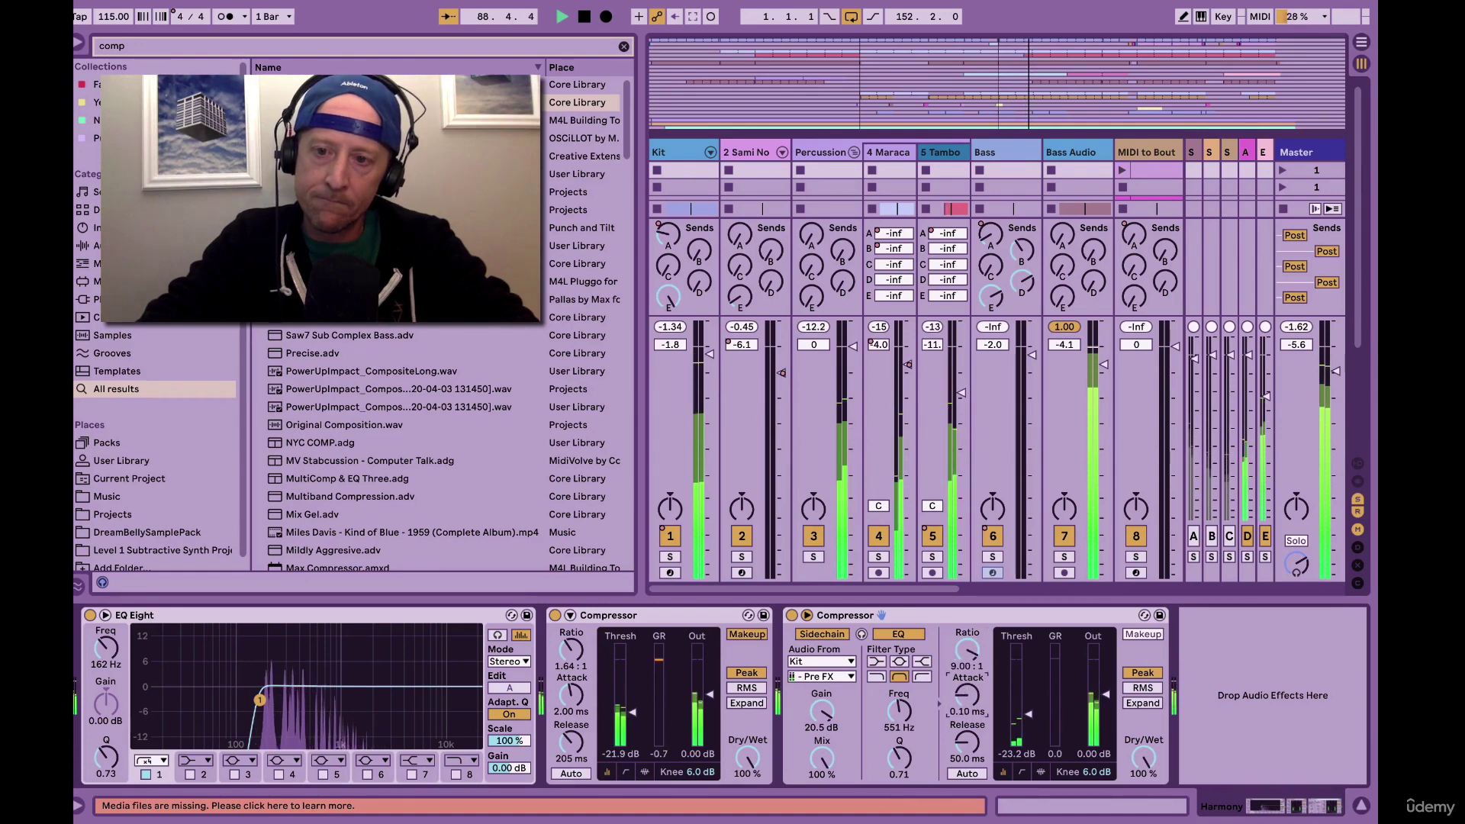
pyautogui.click(1041, 773)
pyautogui.hscroll(5, 1009, 384)
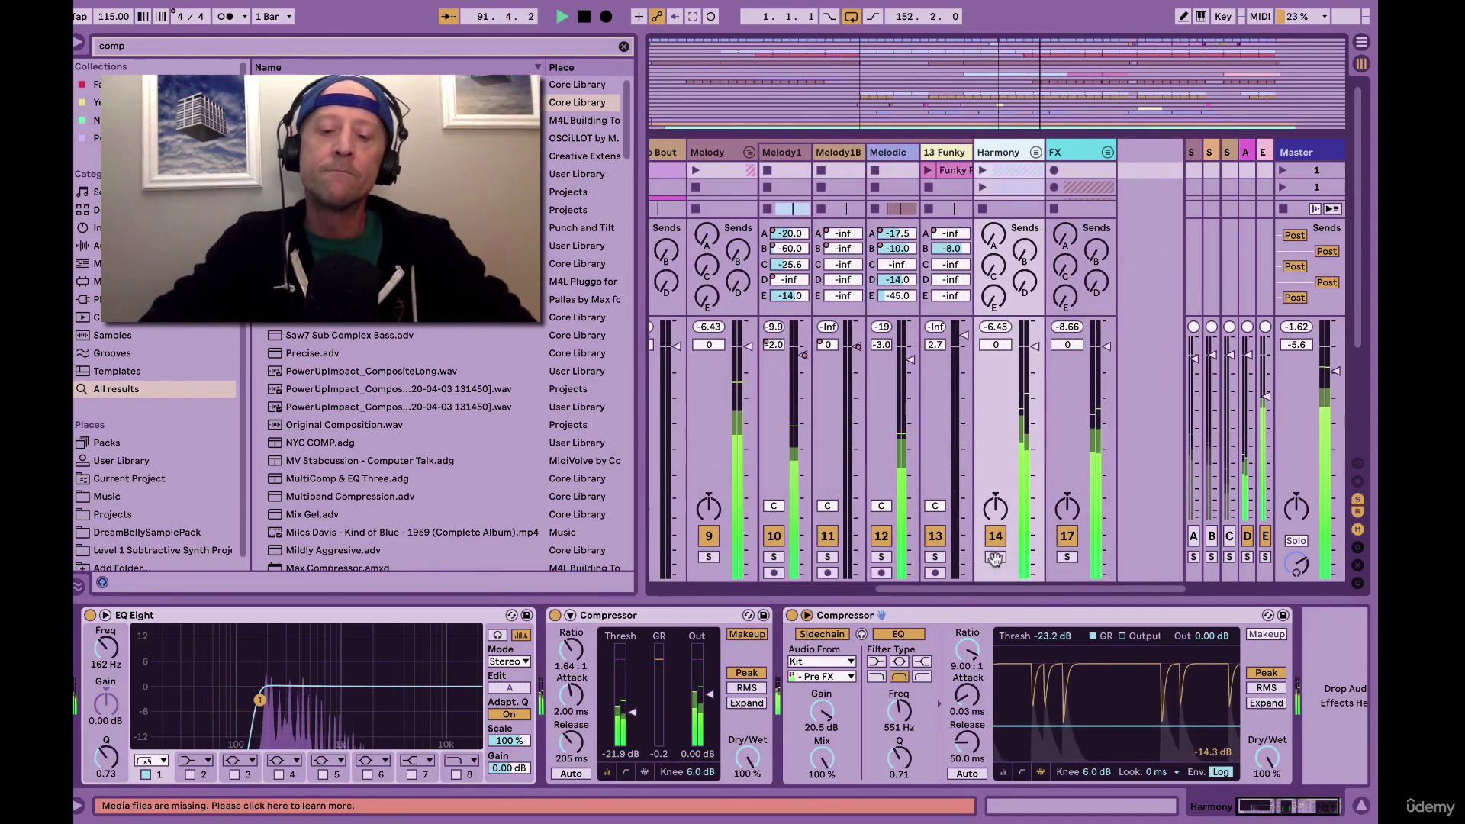
# With Harmony soloed, set its sidechained Compressor's threshold to -35.0 dB, attack to 1.67 ms and release to 241 ms, and clear the solo.
pyautogui.hotkey('ctrl', 'alt', 'b')
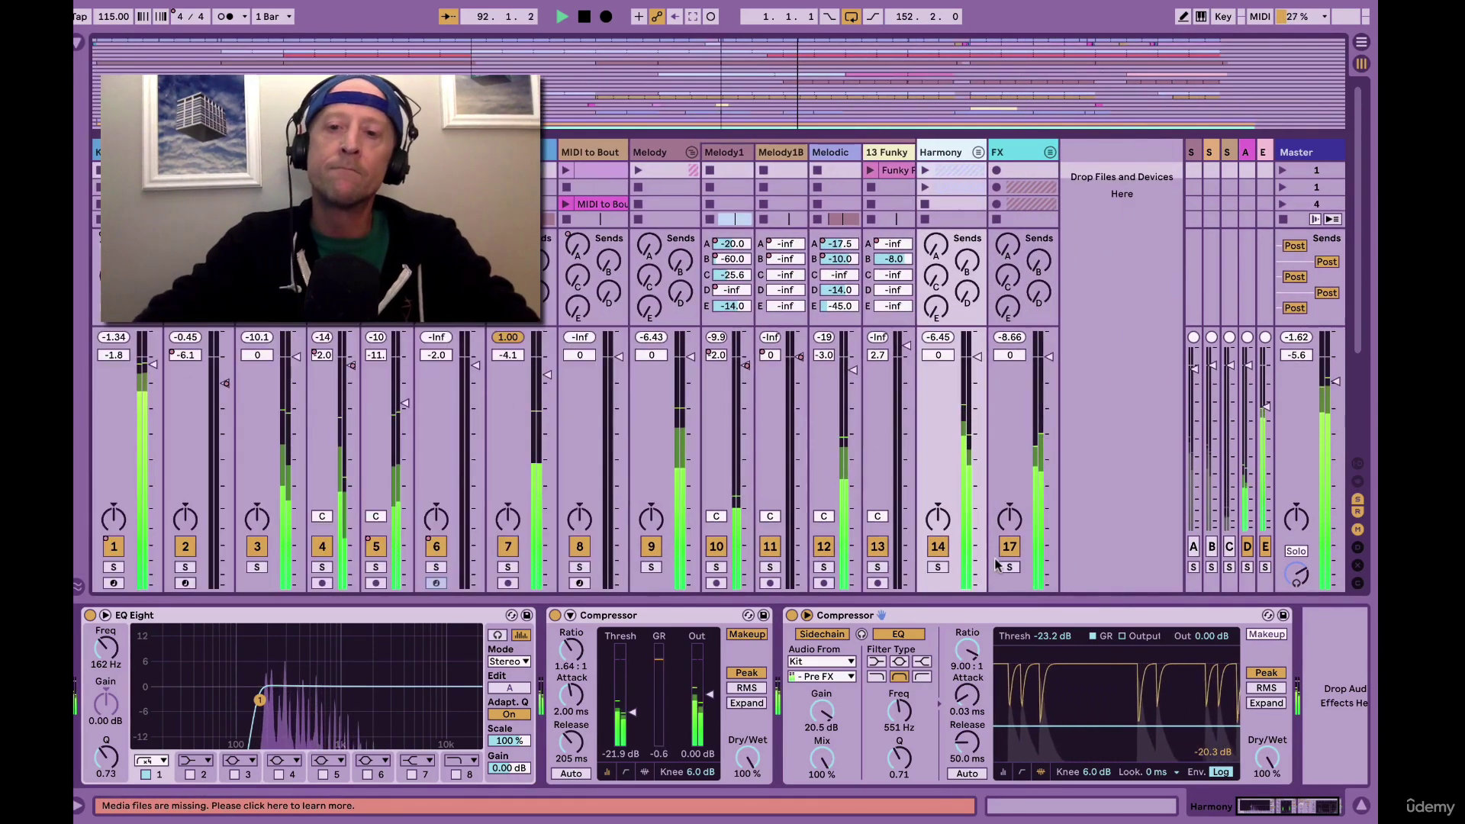
pyautogui.click(937, 567)
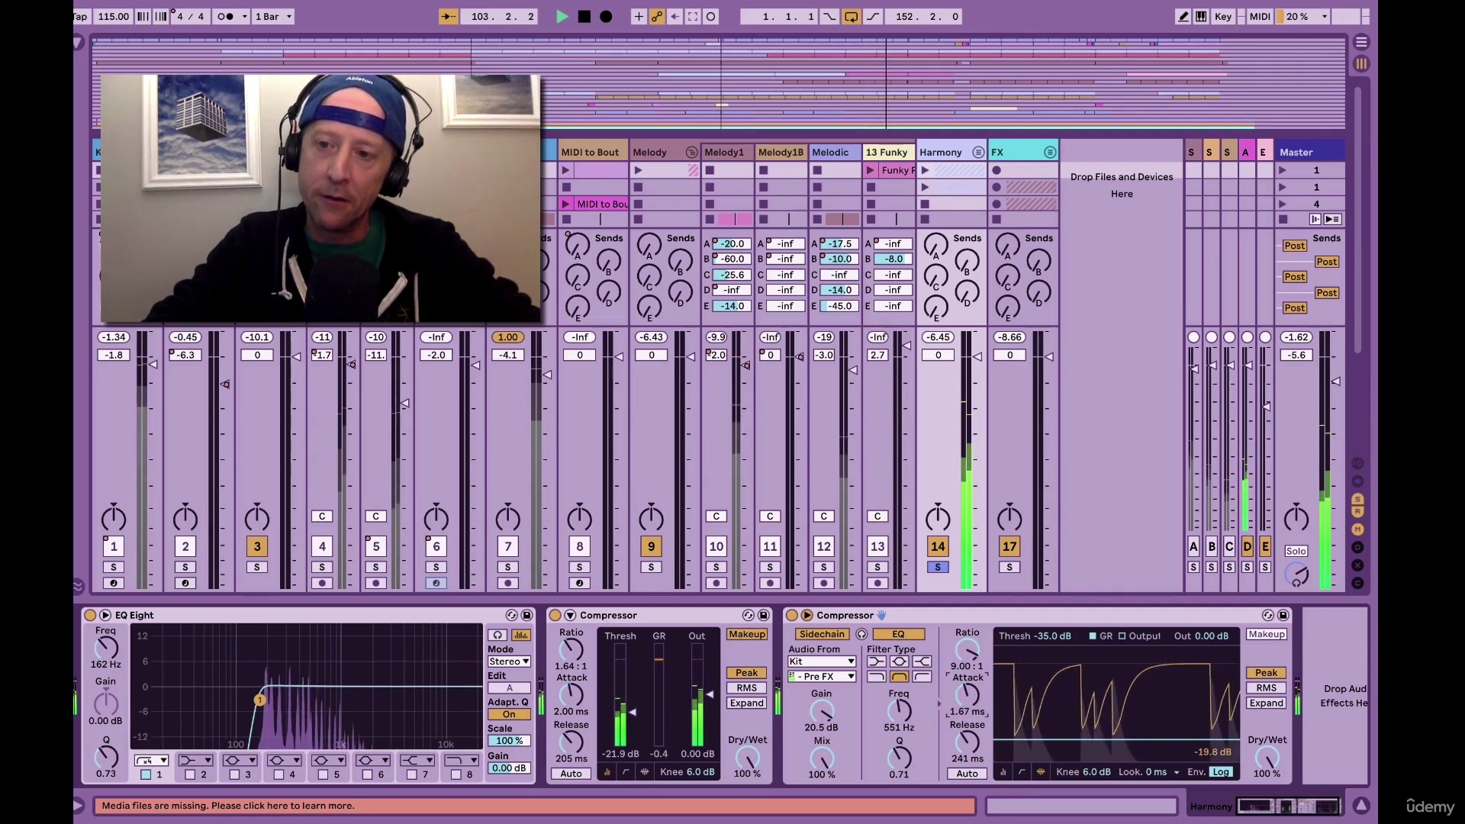
pyautogui.click(938, 567)
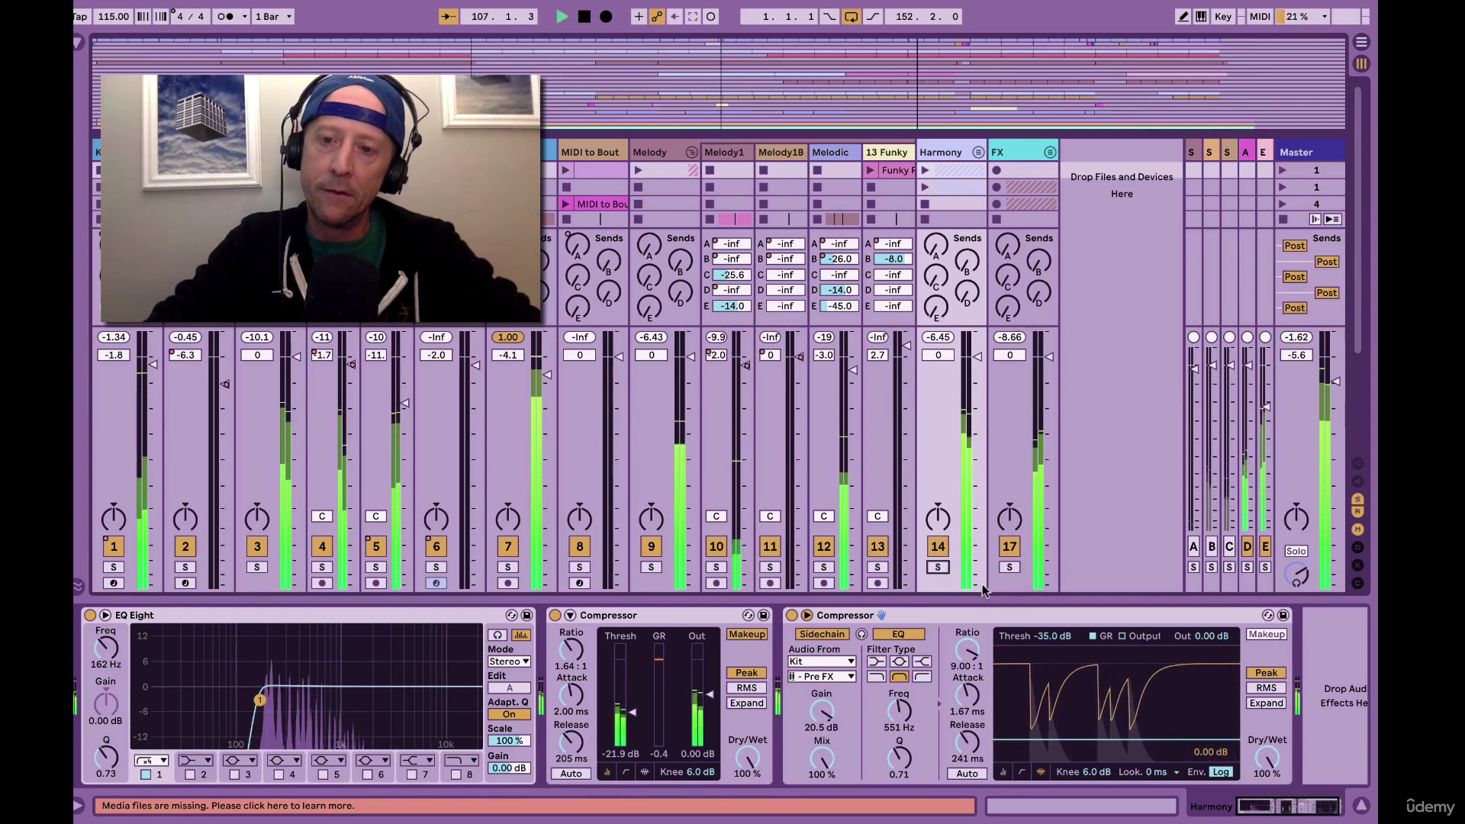
# Solo Harmony again, shorten its sidechained Compressor's attack to 0.22 ms and release to 45.0 ms, stop playback and clear the solo.
pyautogui.click(937, 567)
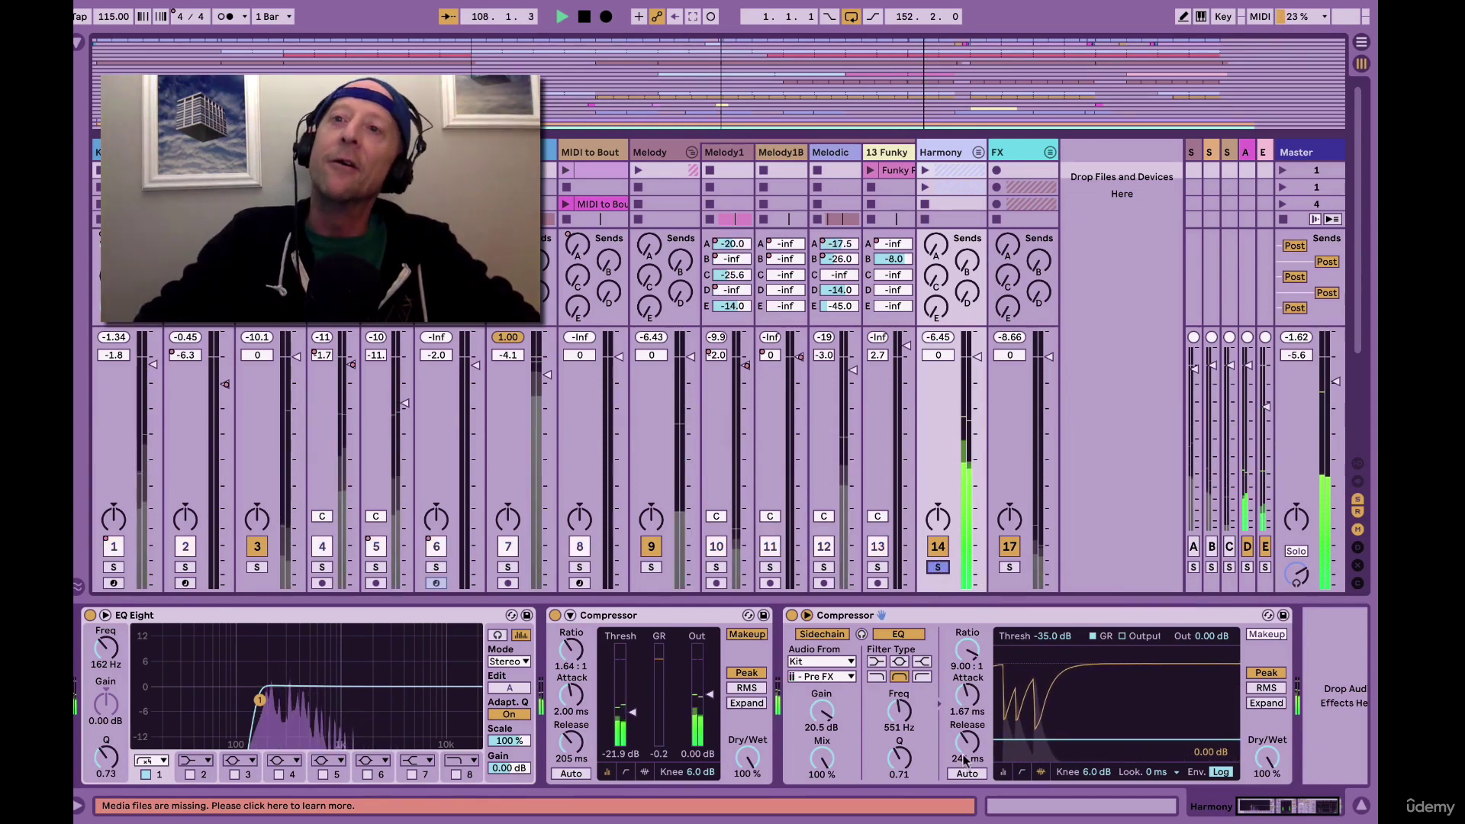
pyautogui.moveTo(967, 694); pyautogui.dragTo(967, 723)
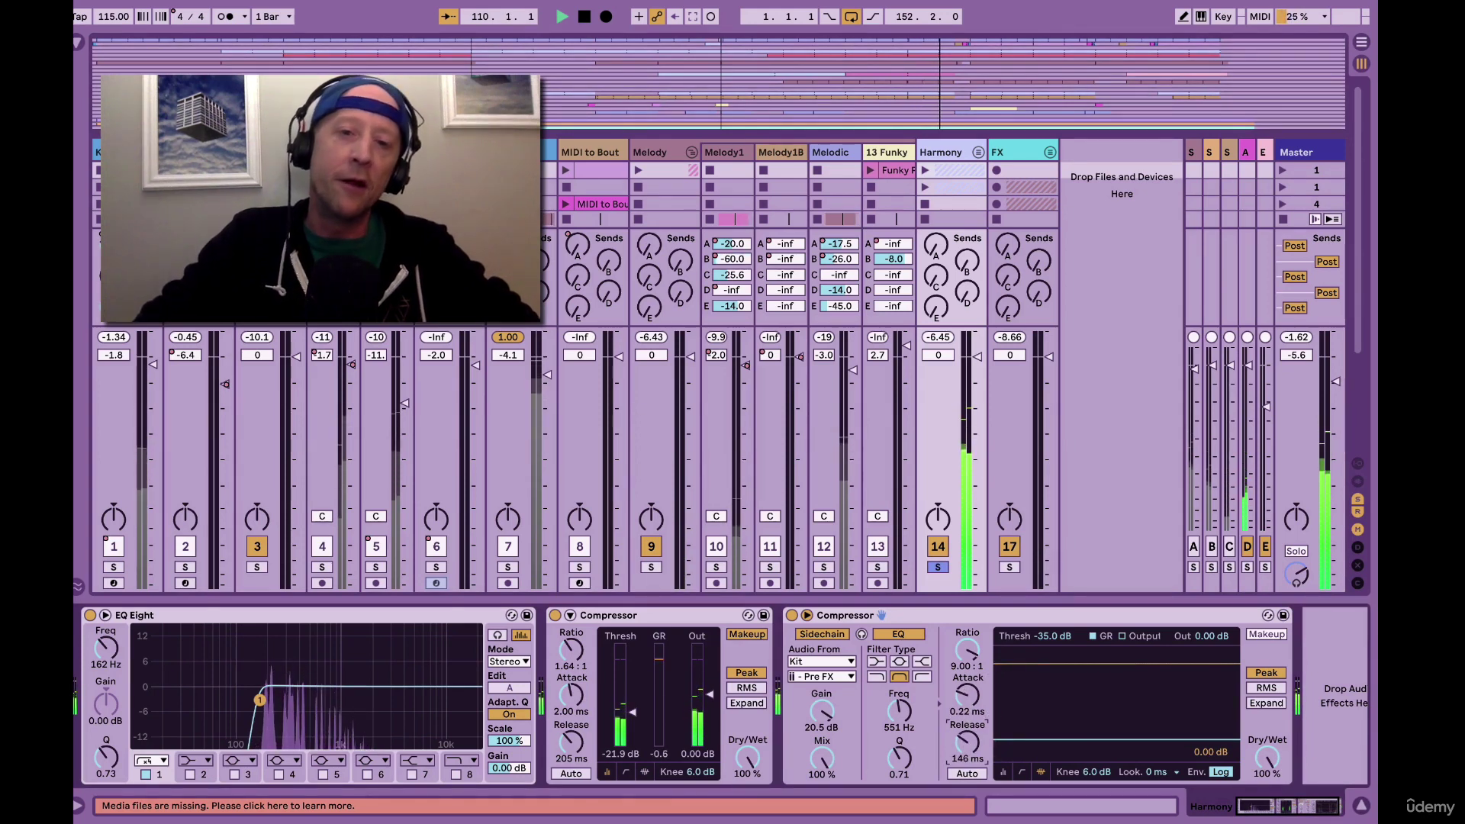
pyautogui.moveTo(967, 758); pyautogui.dragTo(966, 754)
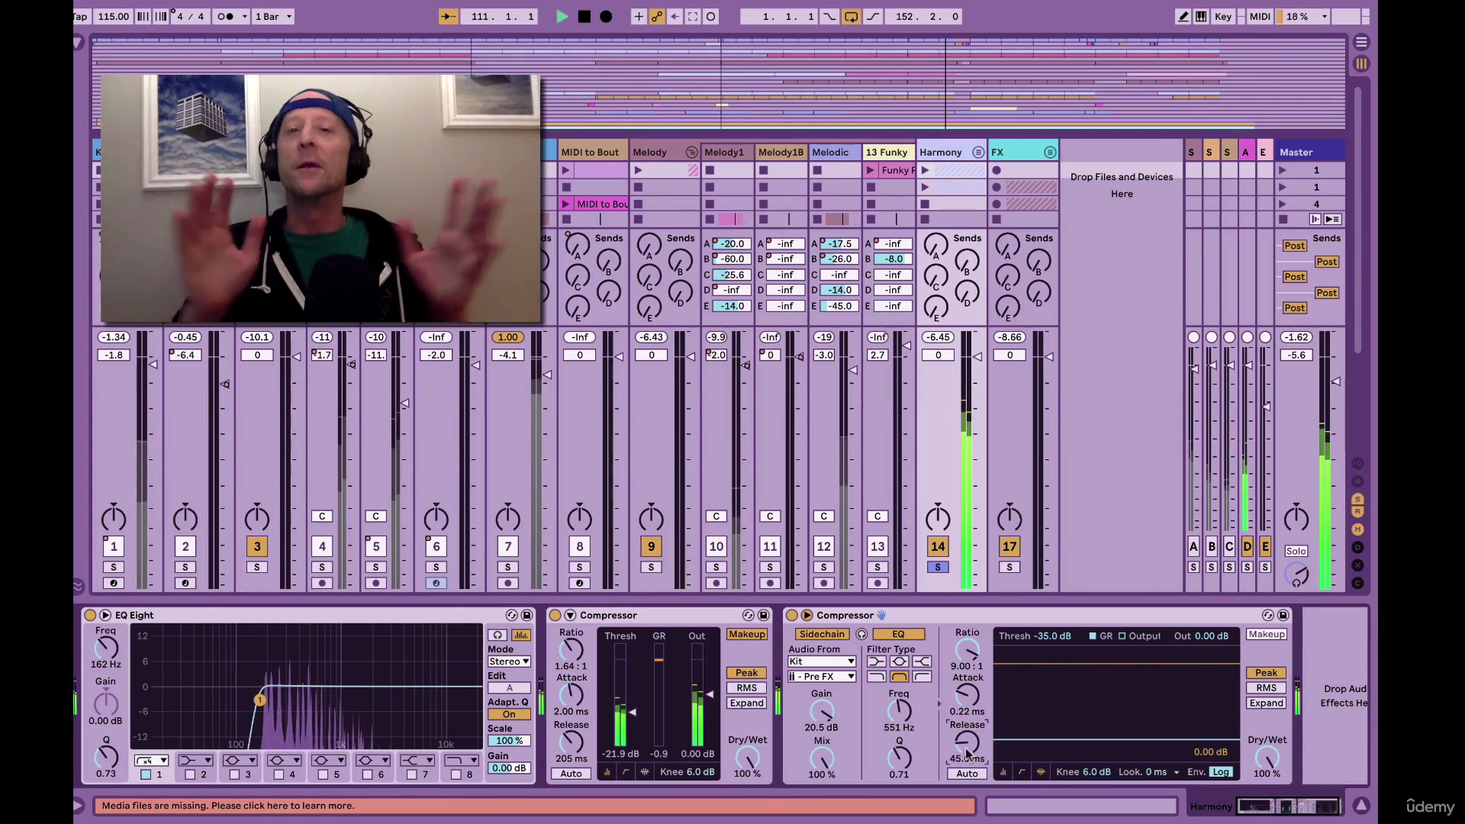
pyautogui.press('space')
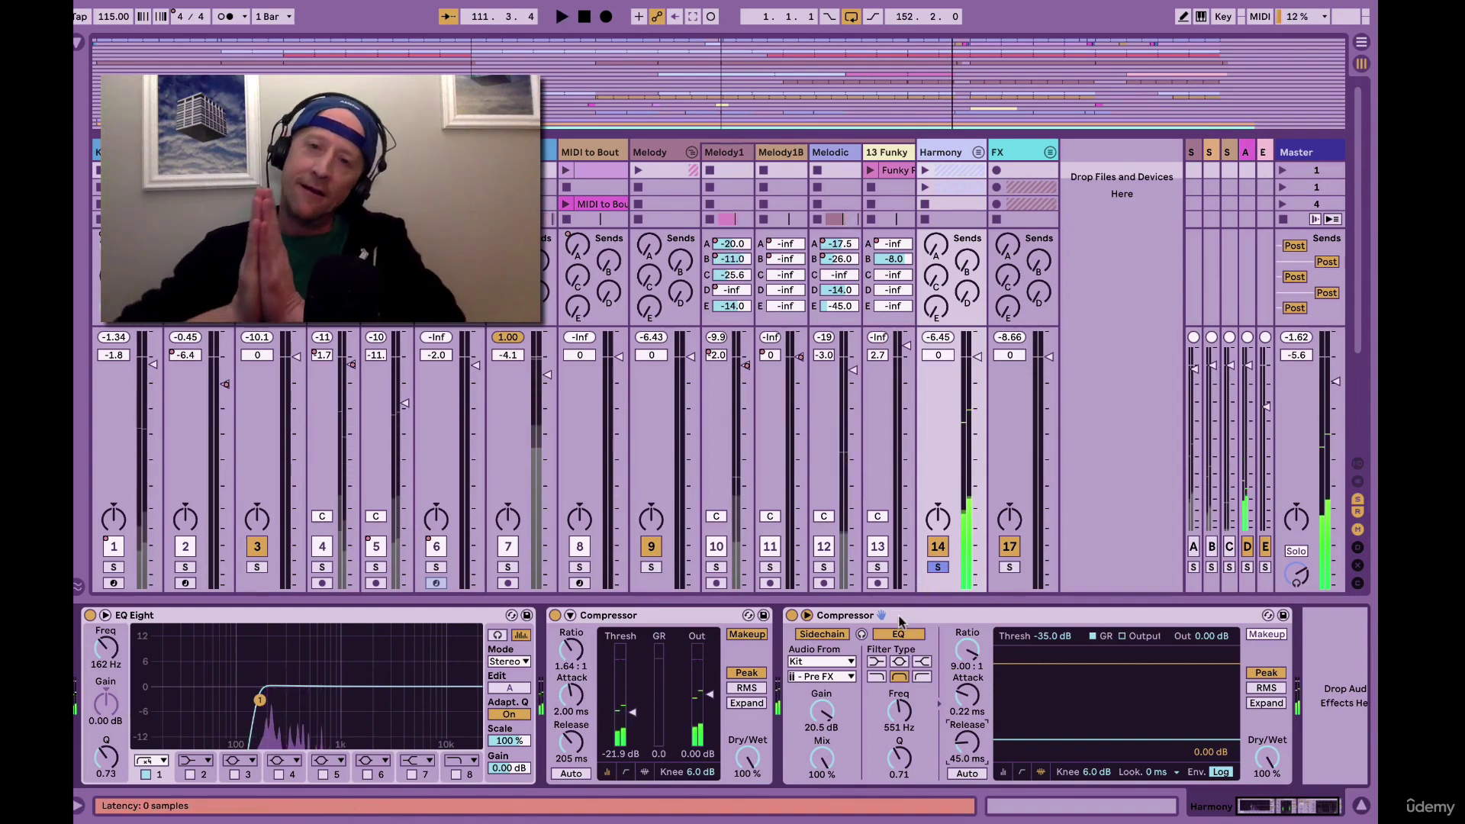
pyautogui.click(938, 567)
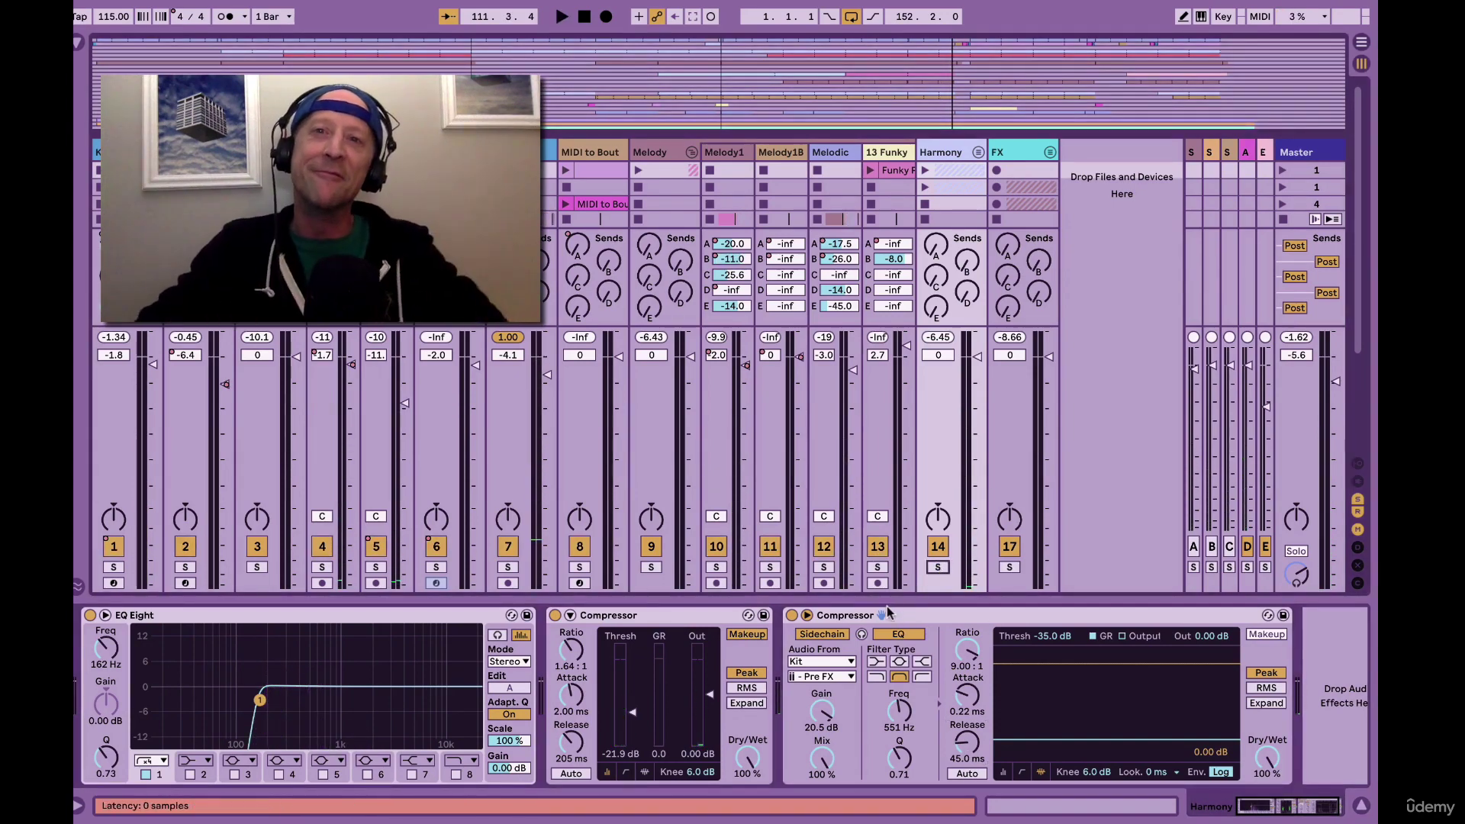